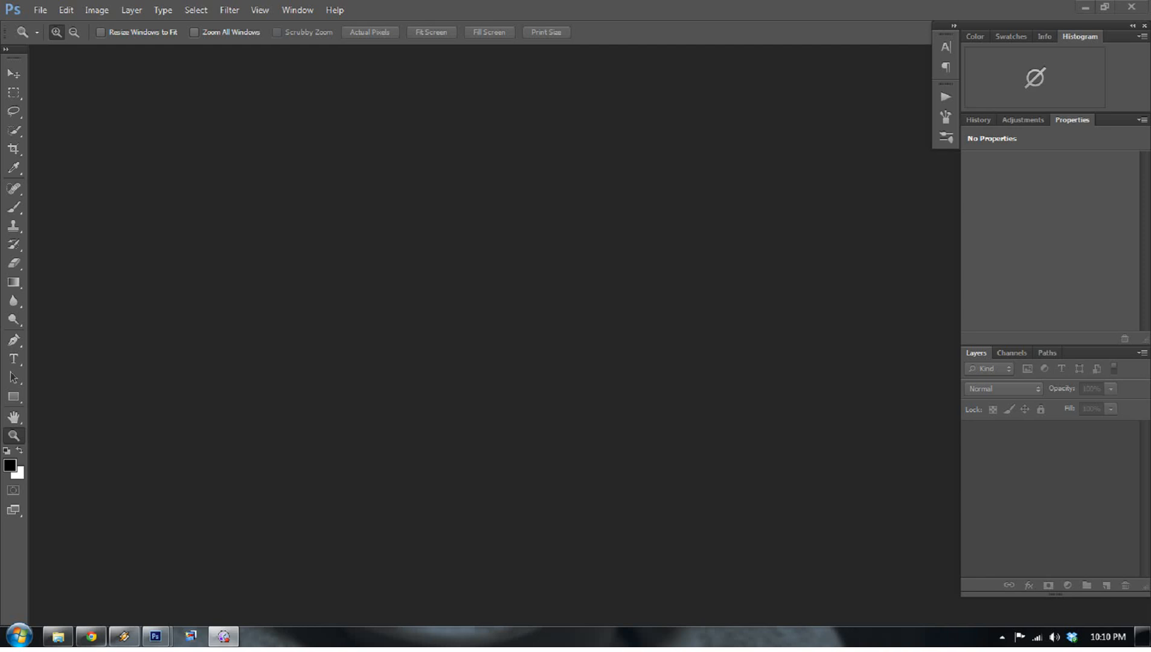
# Step: Launch Merge to HDR Efex Pro 2 from the automation commands
pyautogui.click(43, 12)
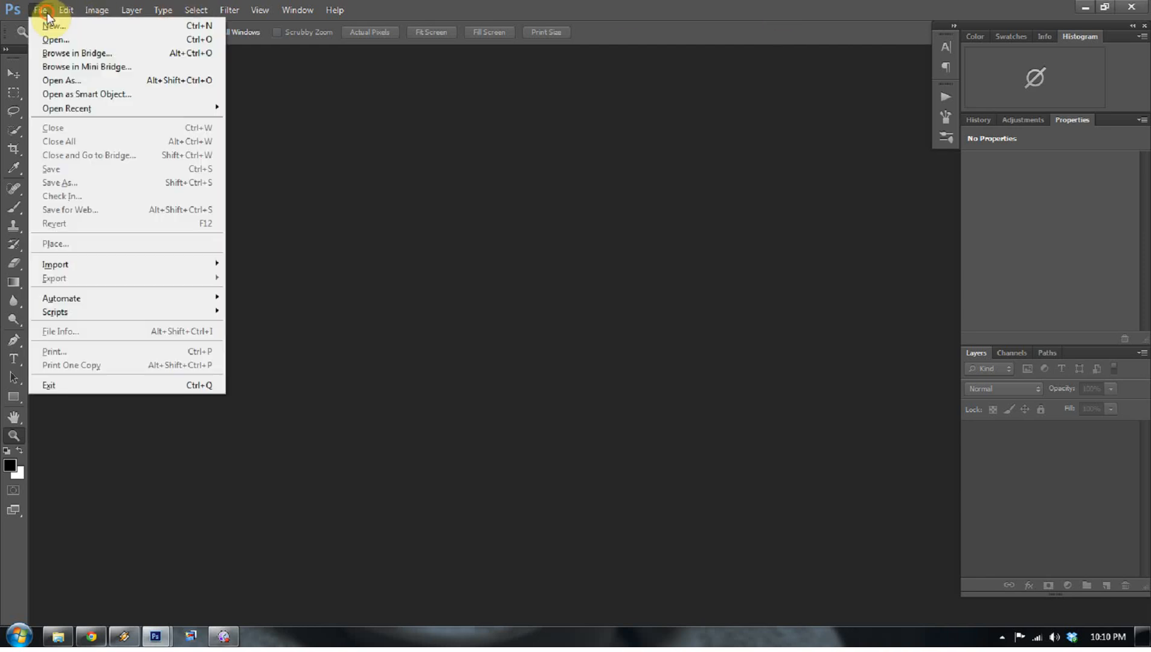
pyautogui.moveTo(97, 298)
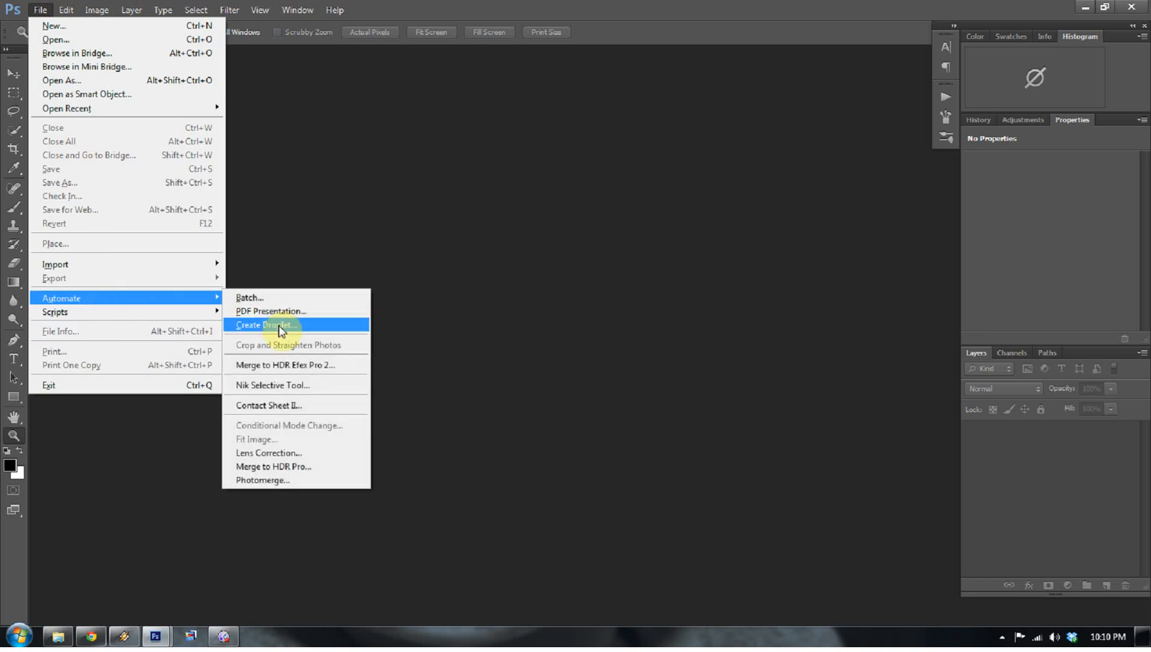
pyautogui.click(338, 365)
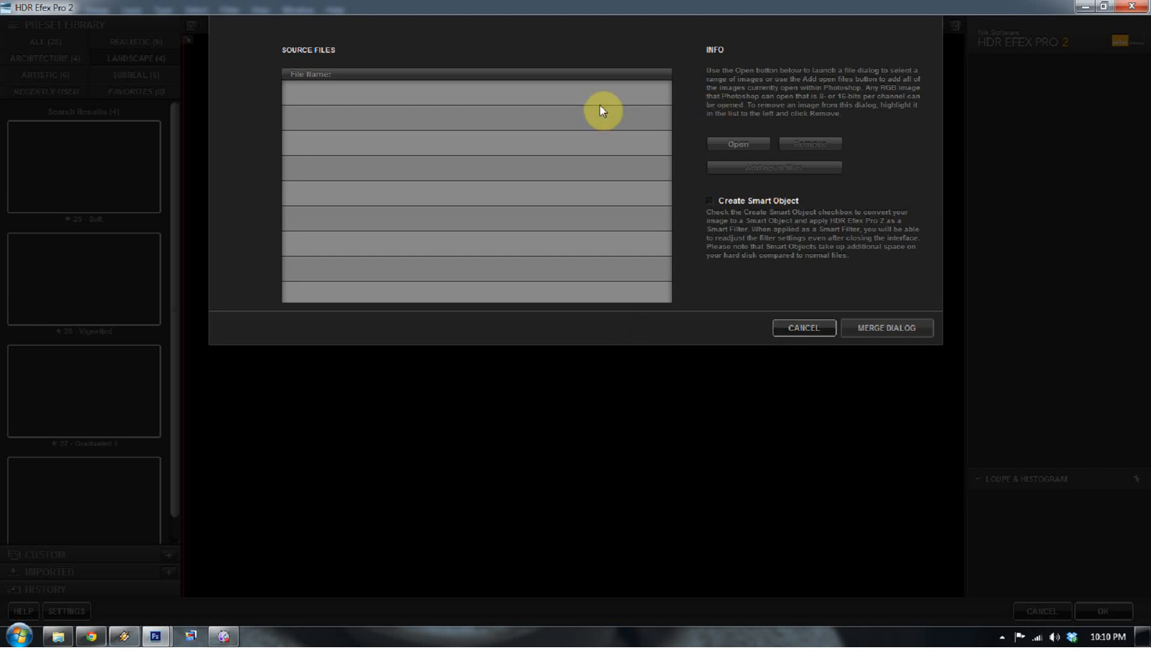
# Step: Load AA137664, AA137665 and AA137668 from the current photo folder as source files and proceed to the merge dialog
pyautogui.click(736, 144)
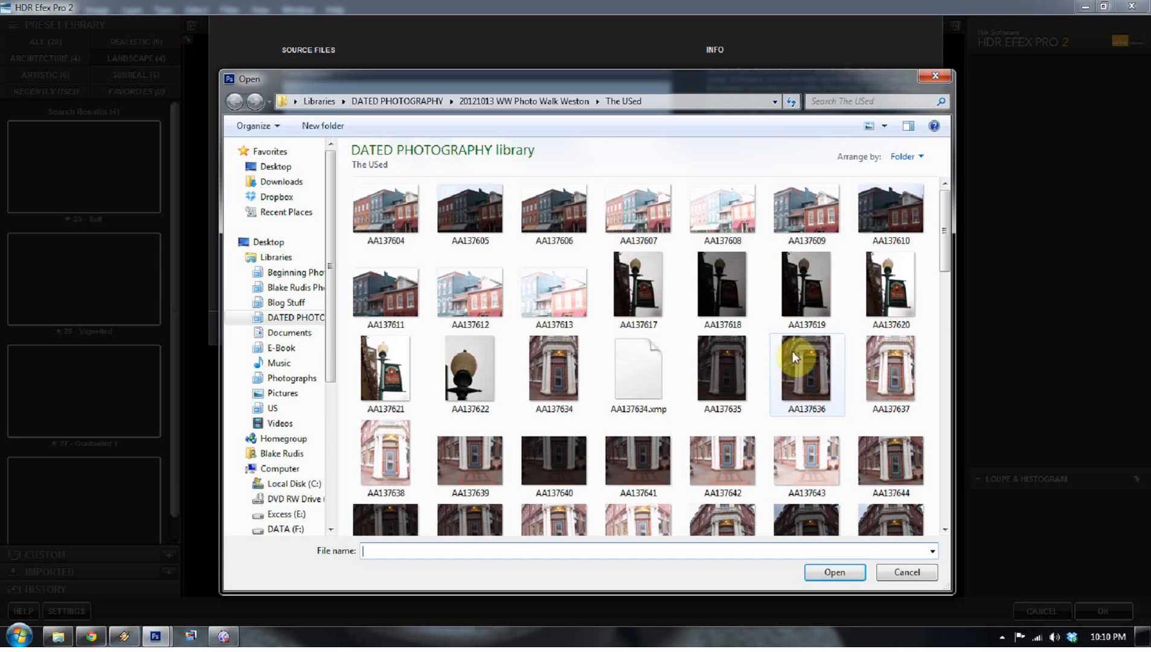
pyautogui.moveTo(948, 204); pyautogui.dragTo(940, 293)
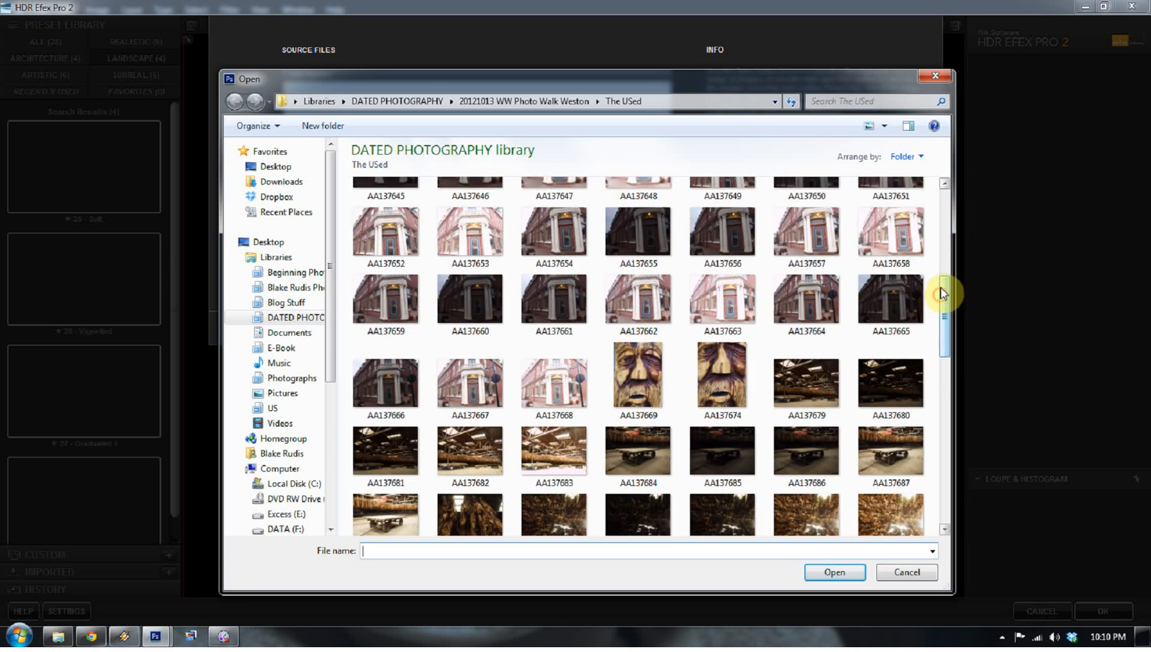
pyautogui.click(790, 293)
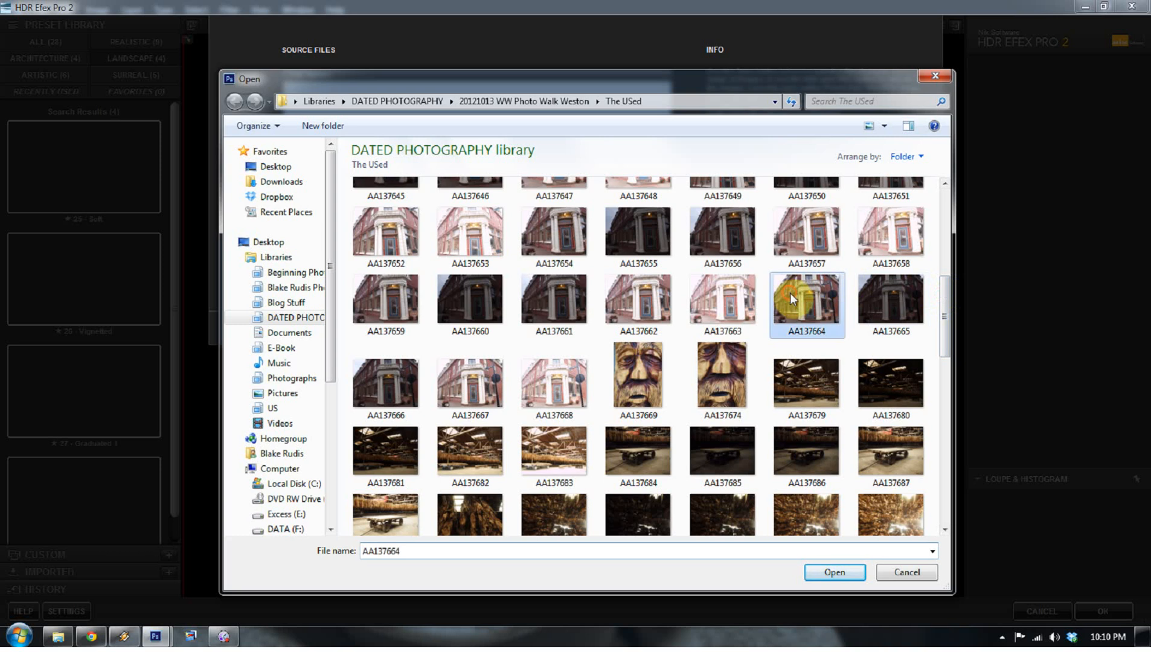
pyautogui.keyDown('ctrl'); pyautogui.click(922, 305); pyautogui.keyUp('ctrl')
pyautogui.keyDown('ctrl'); pyautogui.click(570, 385); pyautogui.keyUp('ctrl')
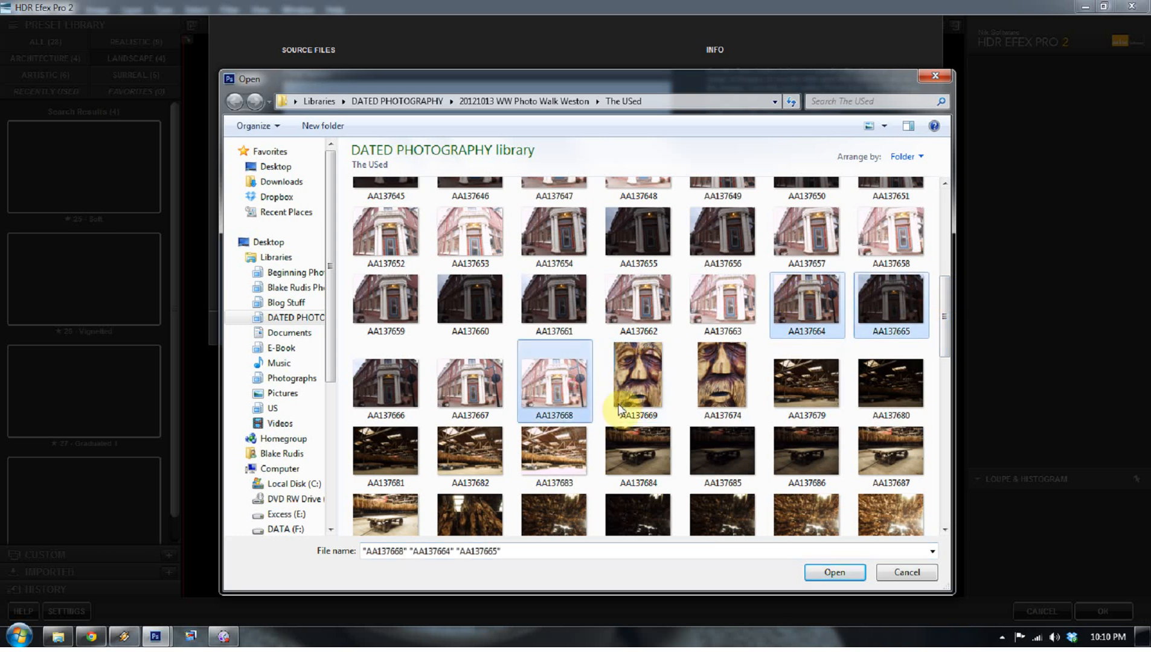
pyautogui.click(830, 573)
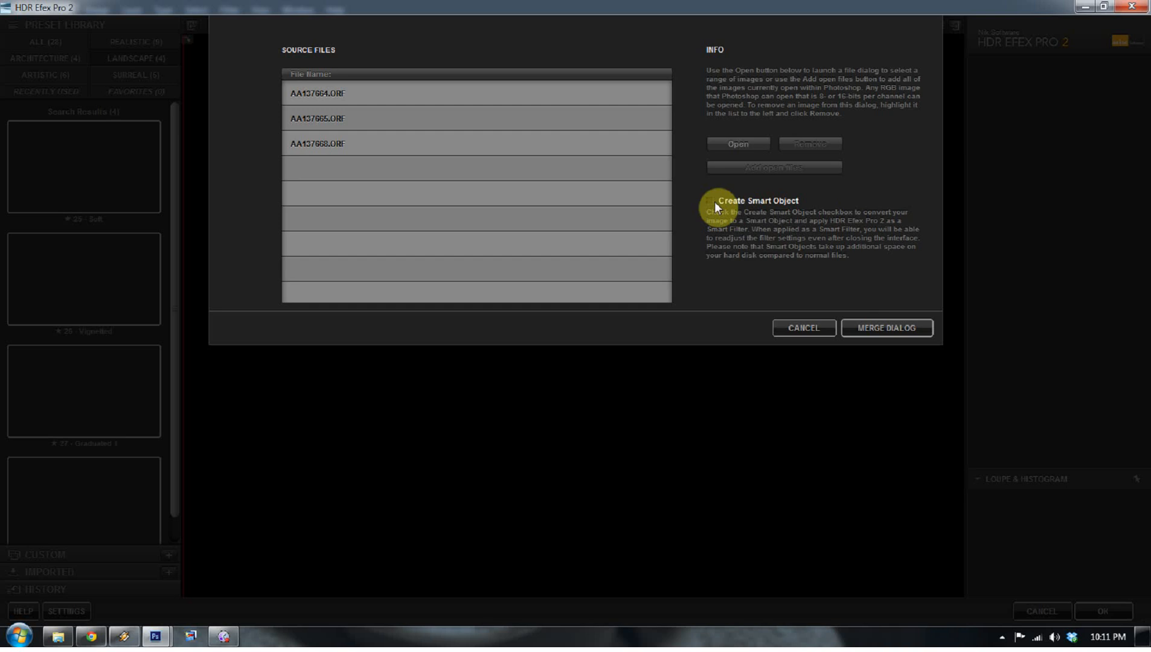
pyautogui.click(871, 323)
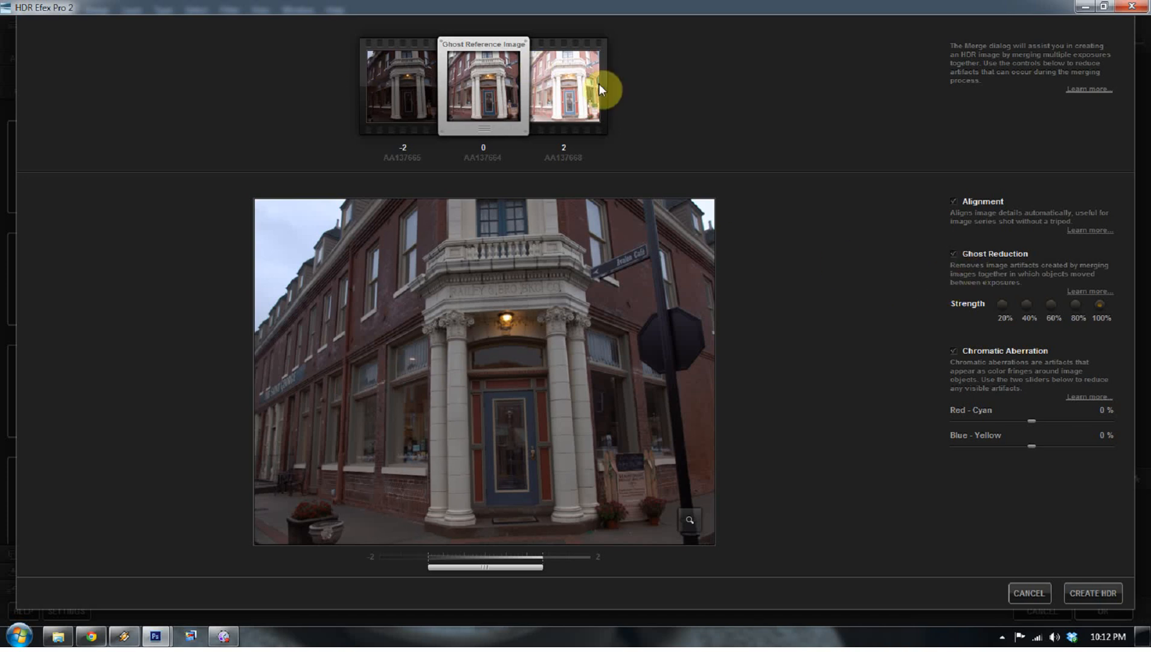
# Step: Try the +2 exposure as the ghost reference image and switch back to the 0 exposure
pyautogui.click(565, 81)
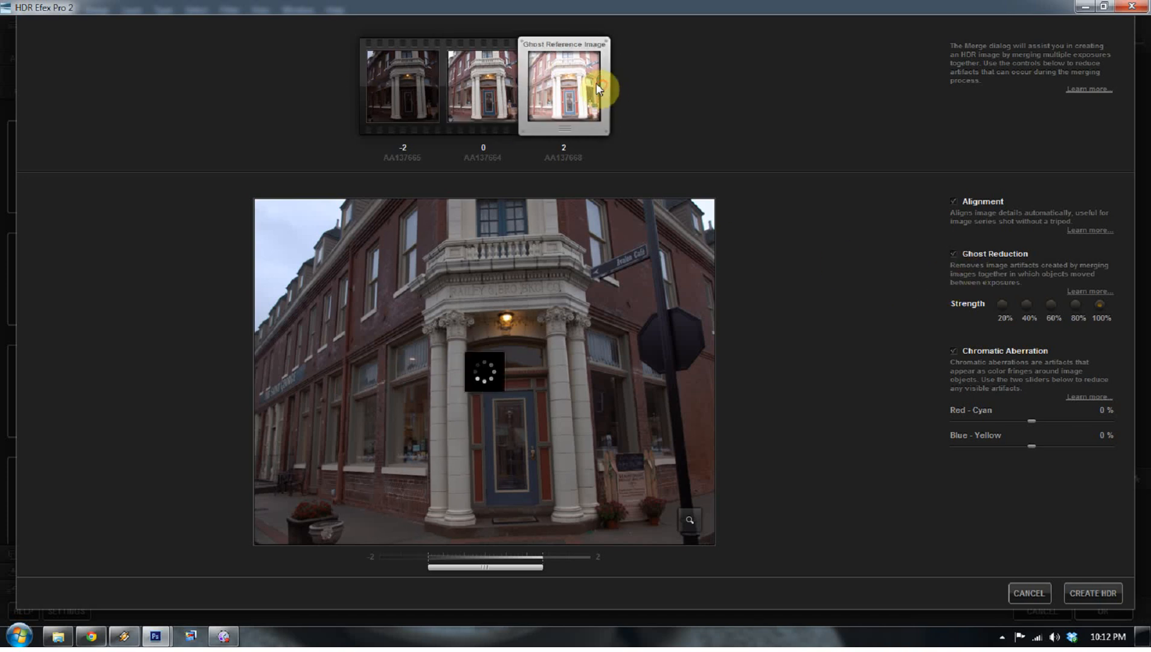
pyautogui.click(482, 71)
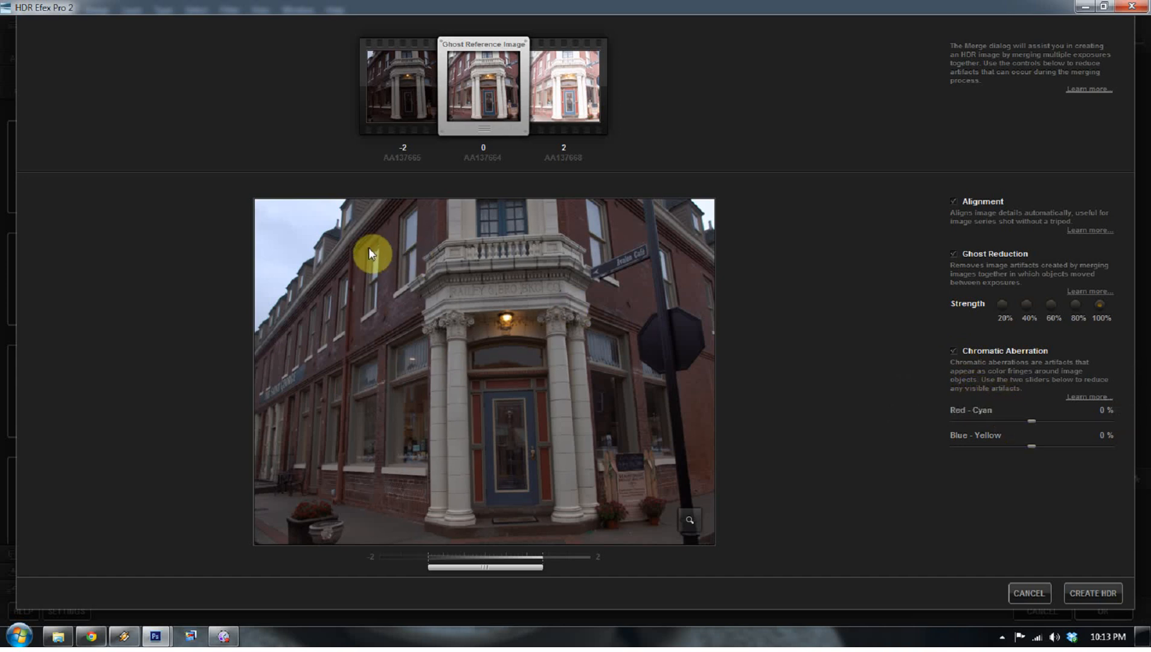
# Step: Correct the chromatic aberration while checking roof edges in the loupe, setting Red - Cyan to -14.6 % and Blue - Yellow to 4.2 %
pyautogui.moveTo(1030, 422); pyautogui.dragTo(1039, 421)
pyautogui.moveTo(467, 381); pyautogui.dragTo(306, 232)
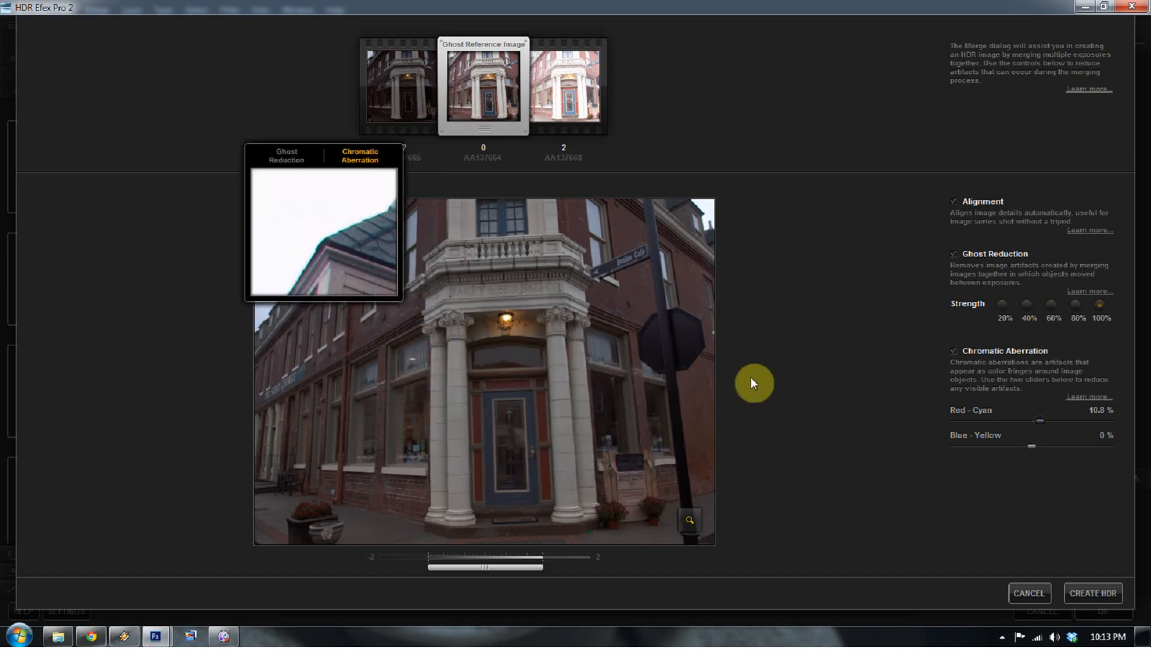
pyautogui.moveTo(1040, 421)
pyautogui.mouseDown()
pyautogui.moveTo(1061, 415)
pyautogui.moveTo(991, 419)
pyautogui.moveTo(1018, 420)
pyautogui.moveTo(1041, 441)
pyautogui.mouseUp()
pyautogui.moveTo(1044, 446)
pyautogui.mouseDown()
pyautogui.moveTo(1080, 444)
pyautogui.moveTo(962, 436)
pyautogui.moveTo(1035, 432)
pyautogui.mouseUp()
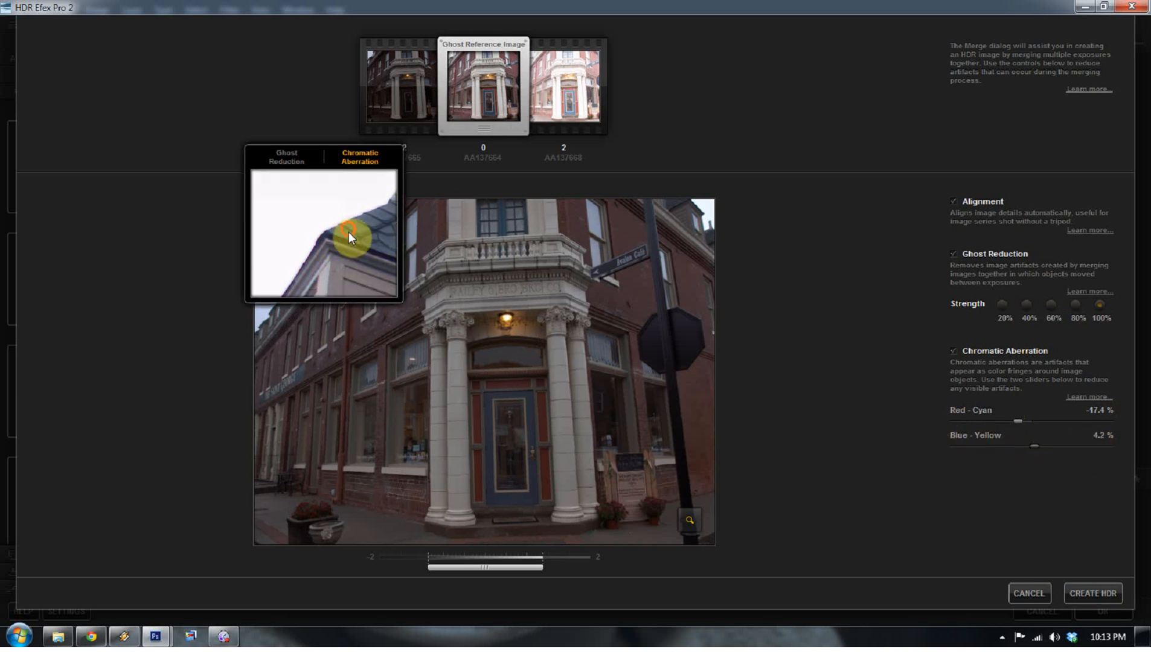
pyautogui.moveTo(478, 265); pyautogui.dragTo(724, 209)
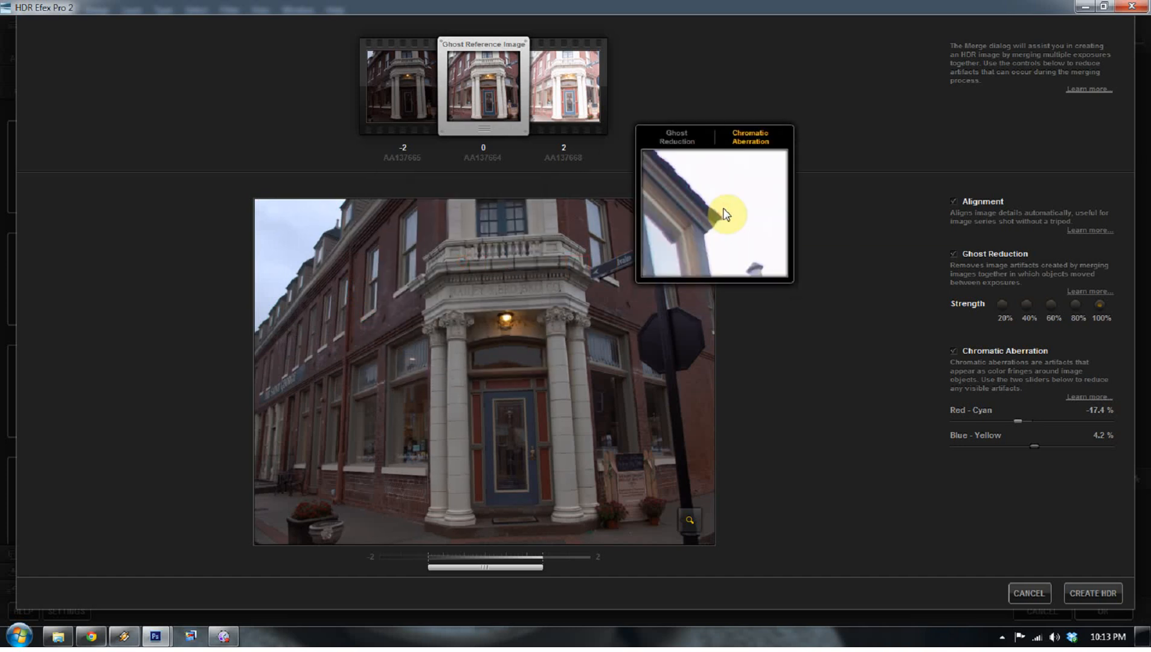
pyautogui.moveTo(1020, 422)
pyautogui.mouseDown()
pyautogui.moveTo(1004, 422)
pyautogui.moveTo(1017, 421)
pyautogui.mouseUp()
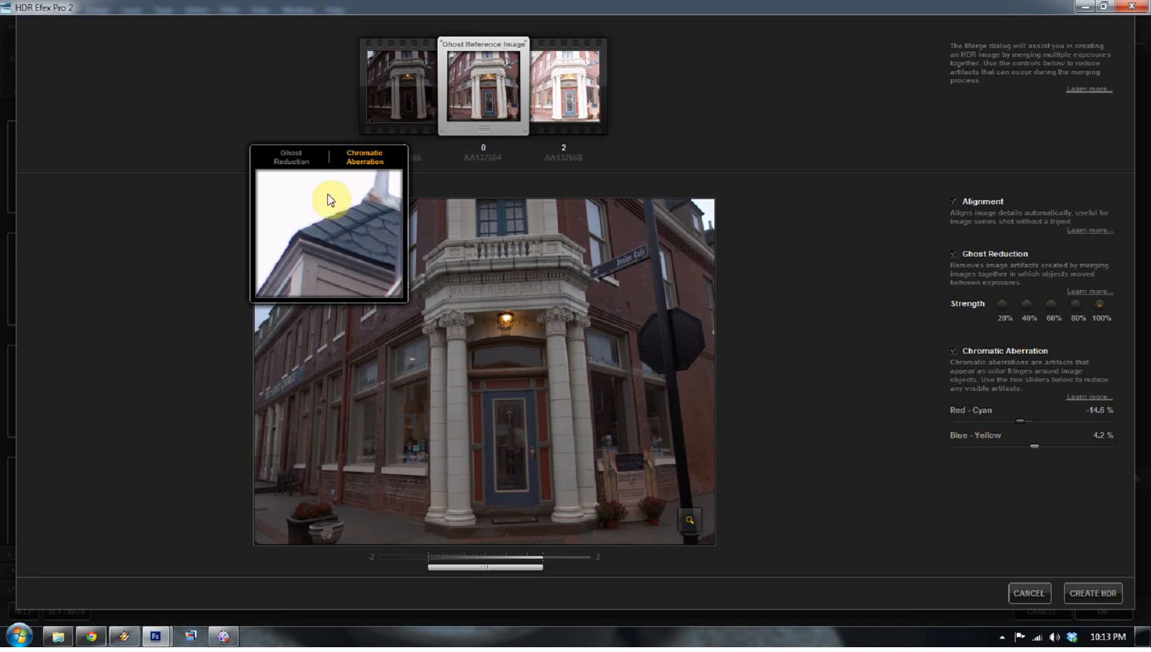
# Step: Inspect the building's edge near the street sign in the loupe and switch its view to Ghost Reduction
pyautogui.moveTo(786, 198); pyautogui.dragTo(794, 211)
pyautogui.click(754, 166)
pyautogui.click(685, 163)
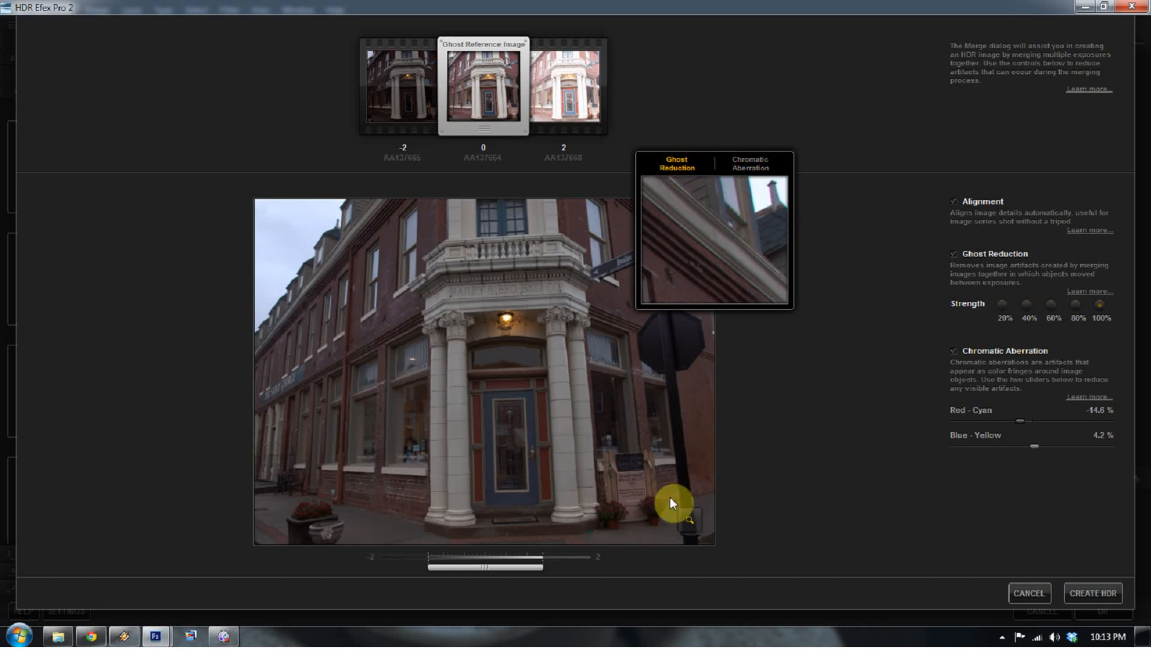
# Step: Preview the merge across the exposure range, return the preview brightness close to the middle, and create the HDR image
pyautogui.moveTo(515, 570)
pyautogui.mouseDown()
pyautogui.moveTo(500, 570)
pyautogui.moveTo(521, 561)
pyautogui.mouseUp()
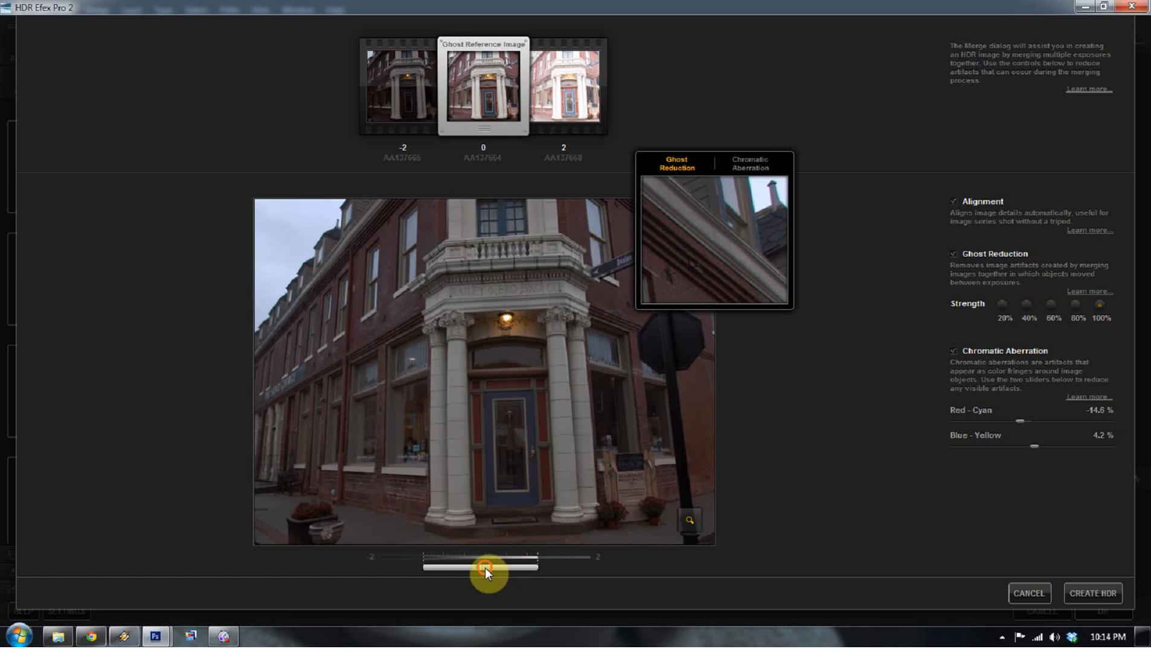
pyautogui.moveTo(485, 567); pyautogui.dragTo(581, 565)
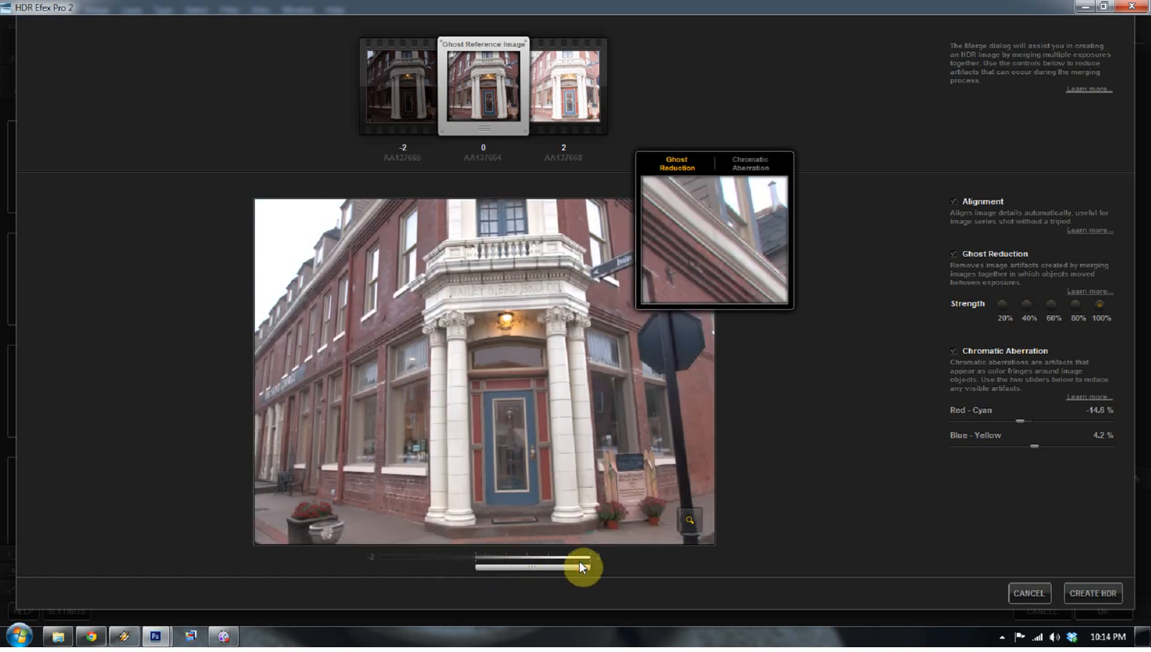
pyautogui.moveTo(552, 567); pyautogui.dragTo(483, 568)
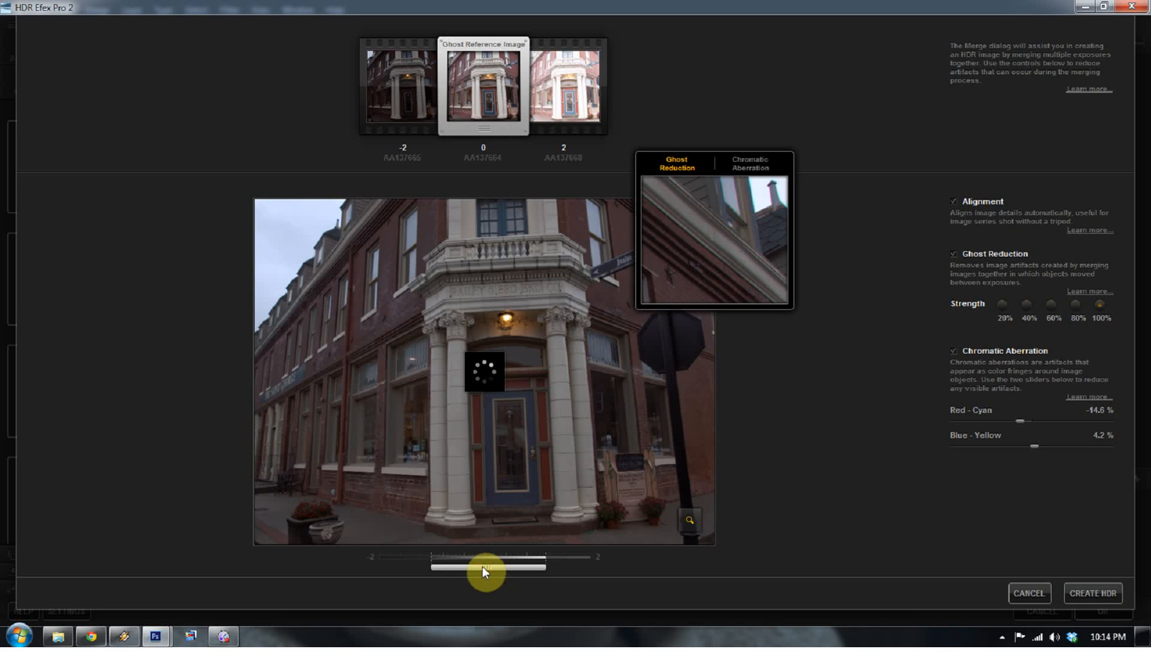
pyautogui.click(1078, 593)
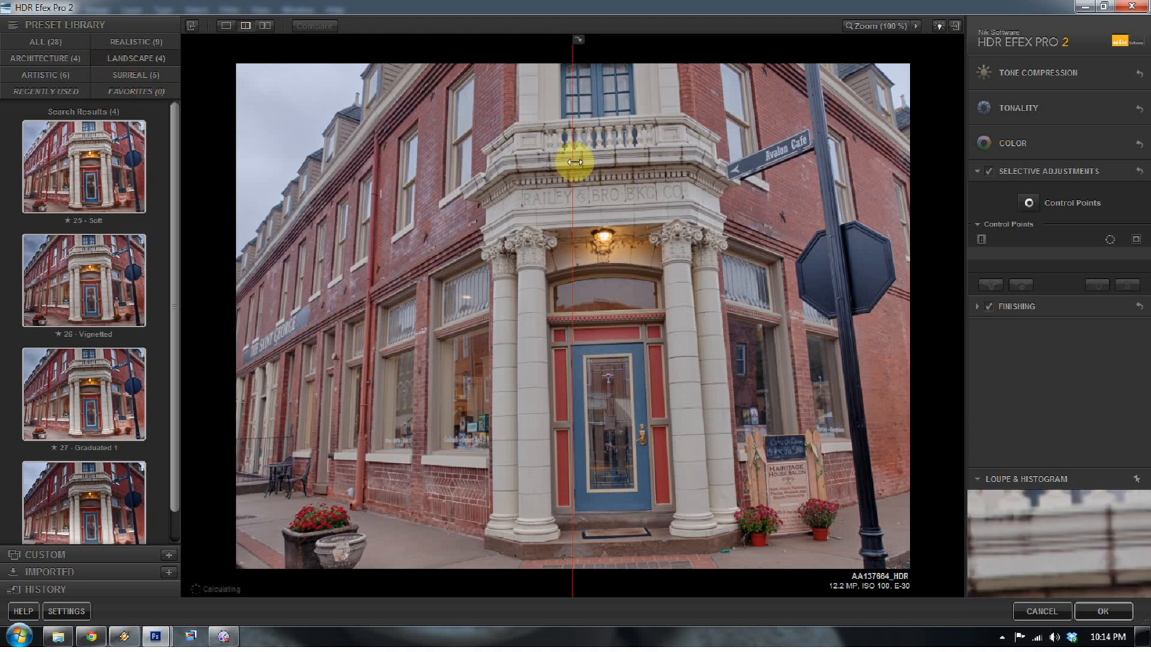
# Step: Move the comparison divider to the photo's left edge, try the Architecture presets, and apply 24 - Outdoor 2
pyautogui.moveTo(573, 162); pyautogui.dragTo(231, 150)
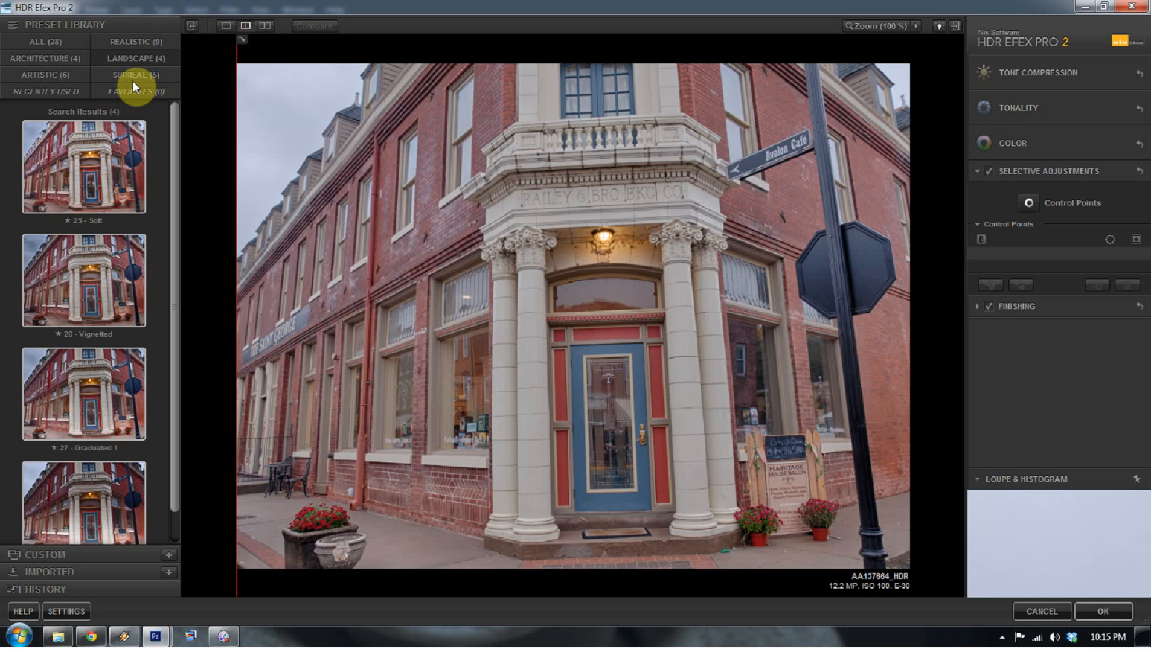
pyautogui.click(65, 56)
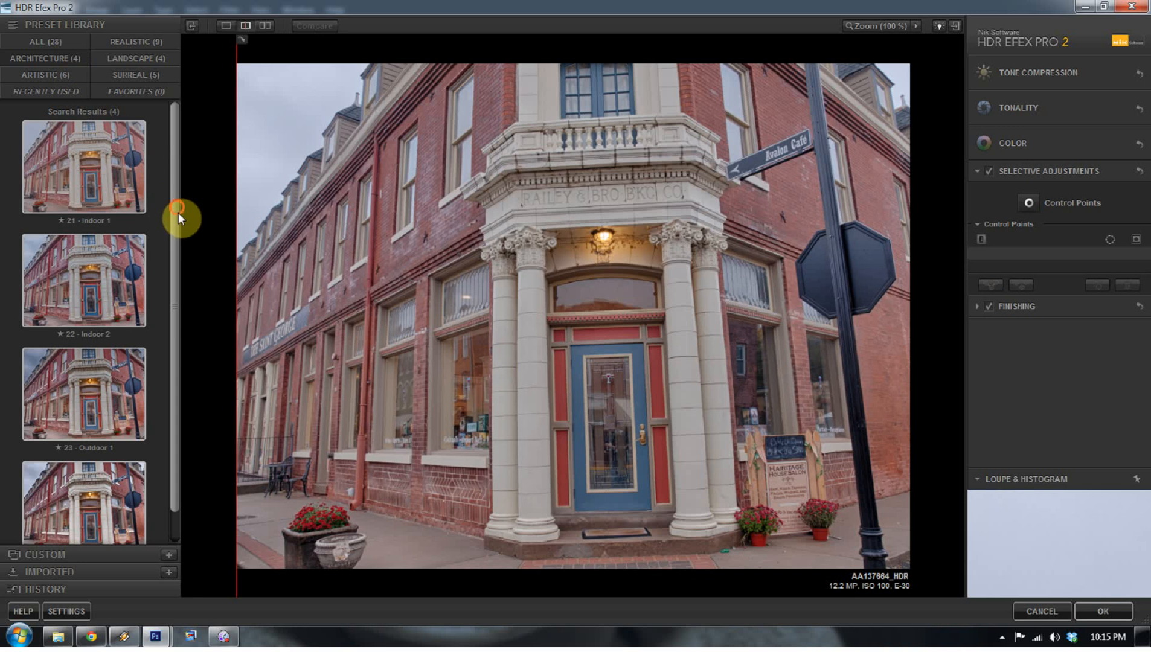
pyautogui.scroll(-1, 177, 206)
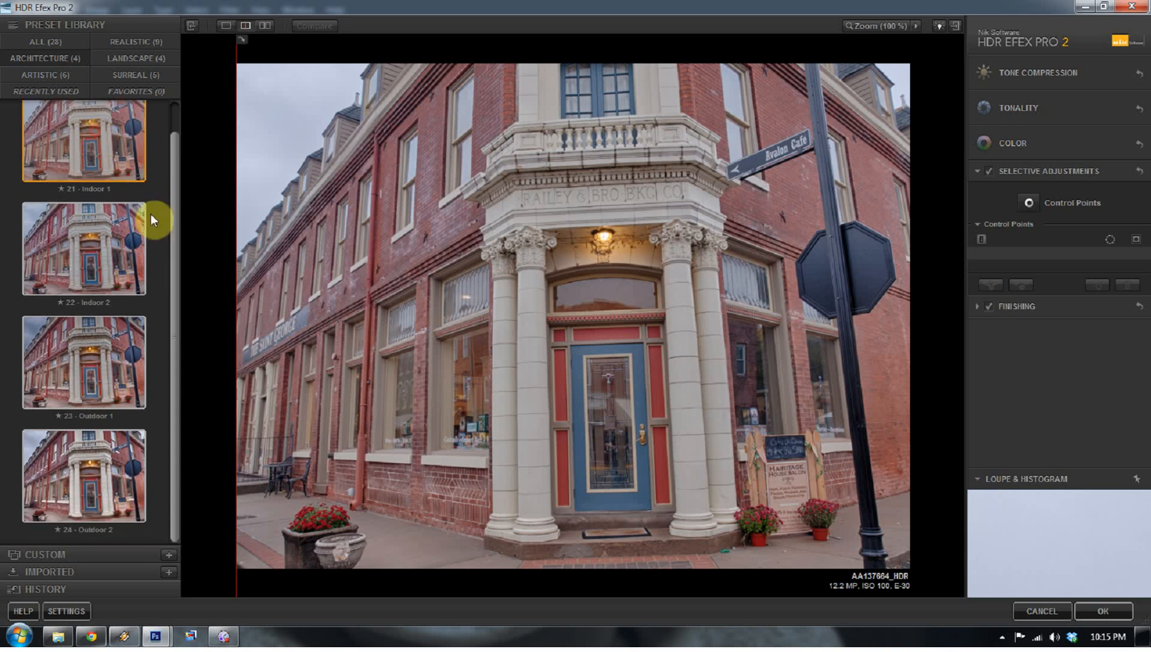
pyautogui.click(116, 158)
pyautogui.click(145, 254)
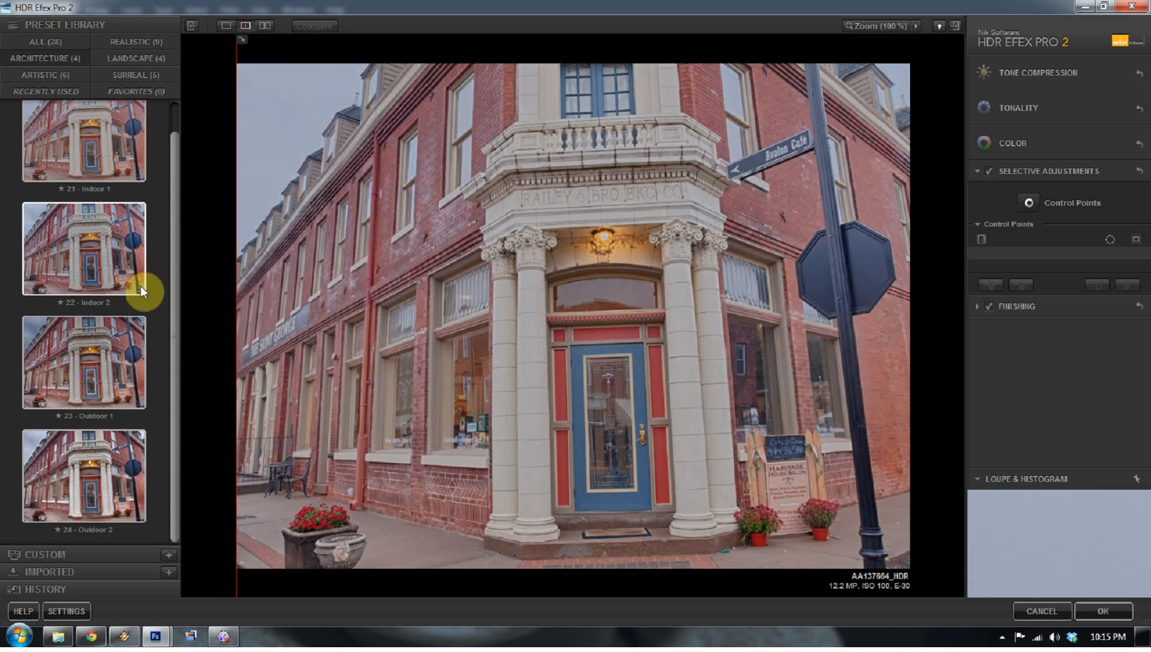
pyautogui.click(116, 351)
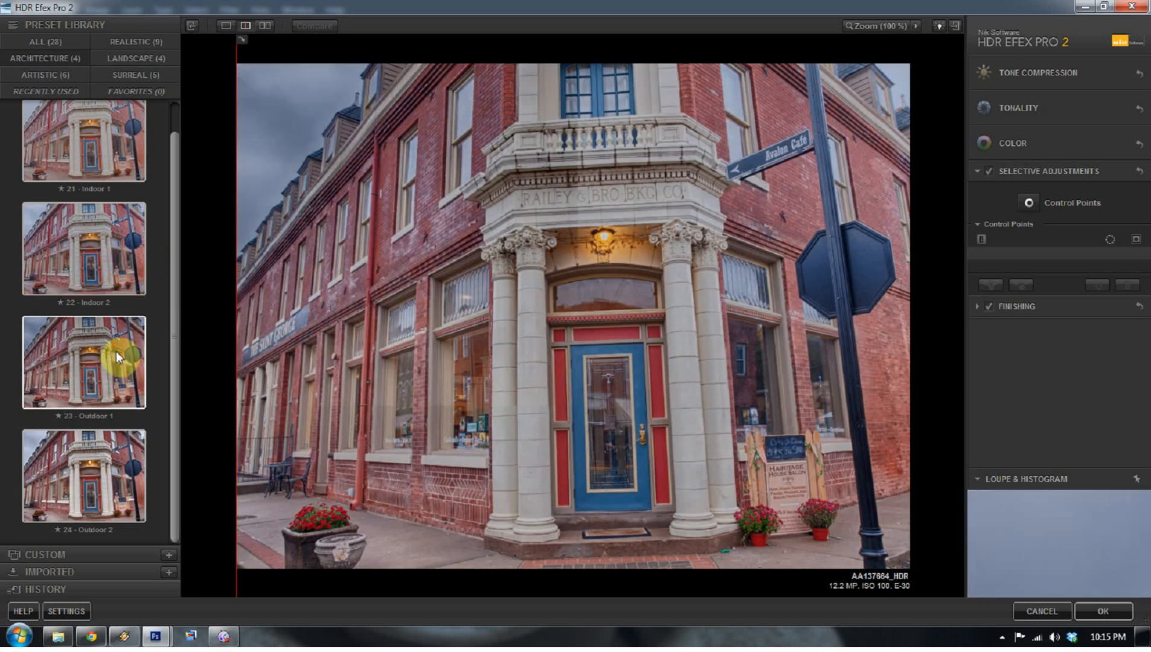
pyautogui.click(81, 455)
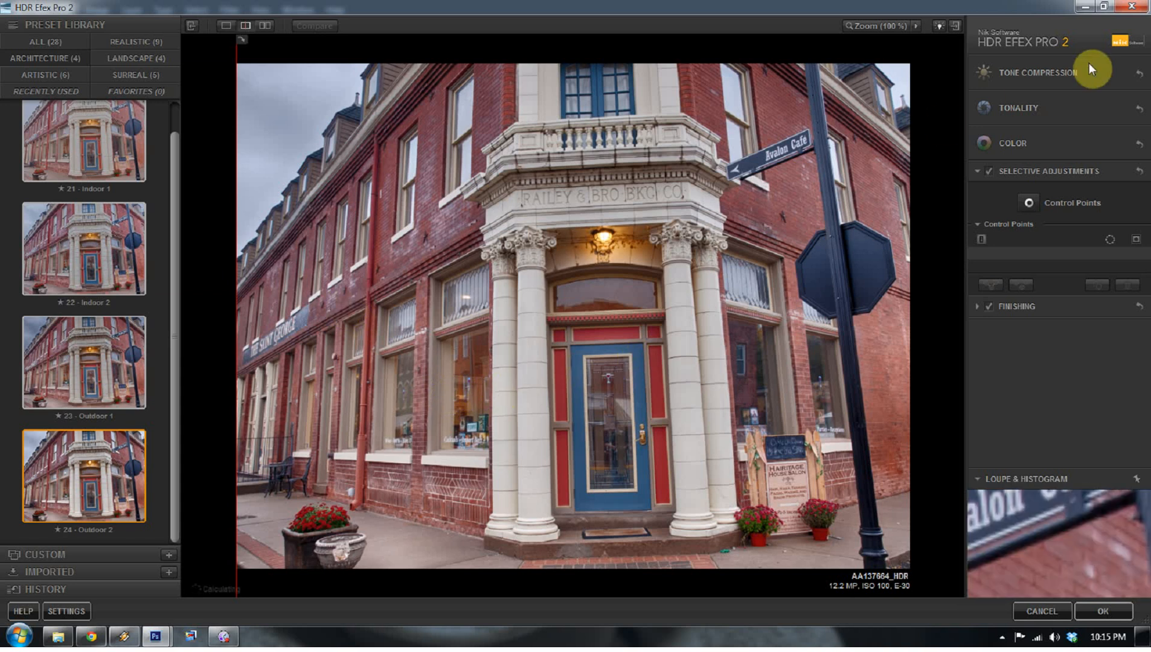
# Step: Collapse the Selective Adjustments, expand Tone Compression, and set the HDR Method's Detail to Soft and Drama to Flat
pyautogui.click(1040, 171)
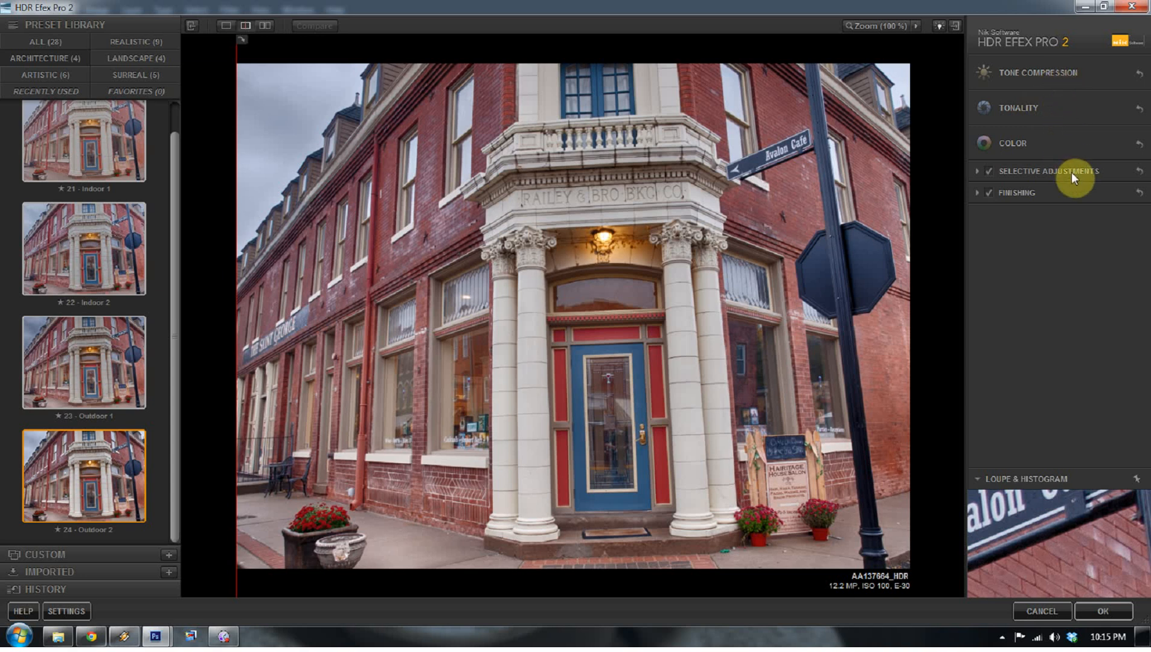
pyautogui.click(1031, 79)
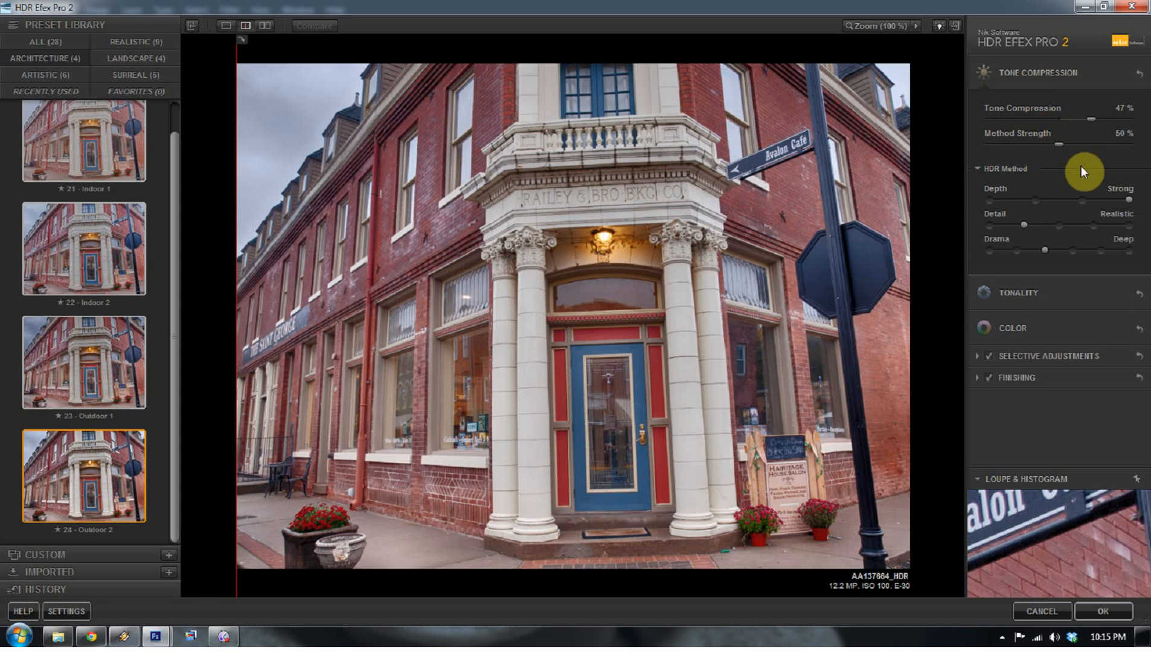
pyautogui.click(989, 224)
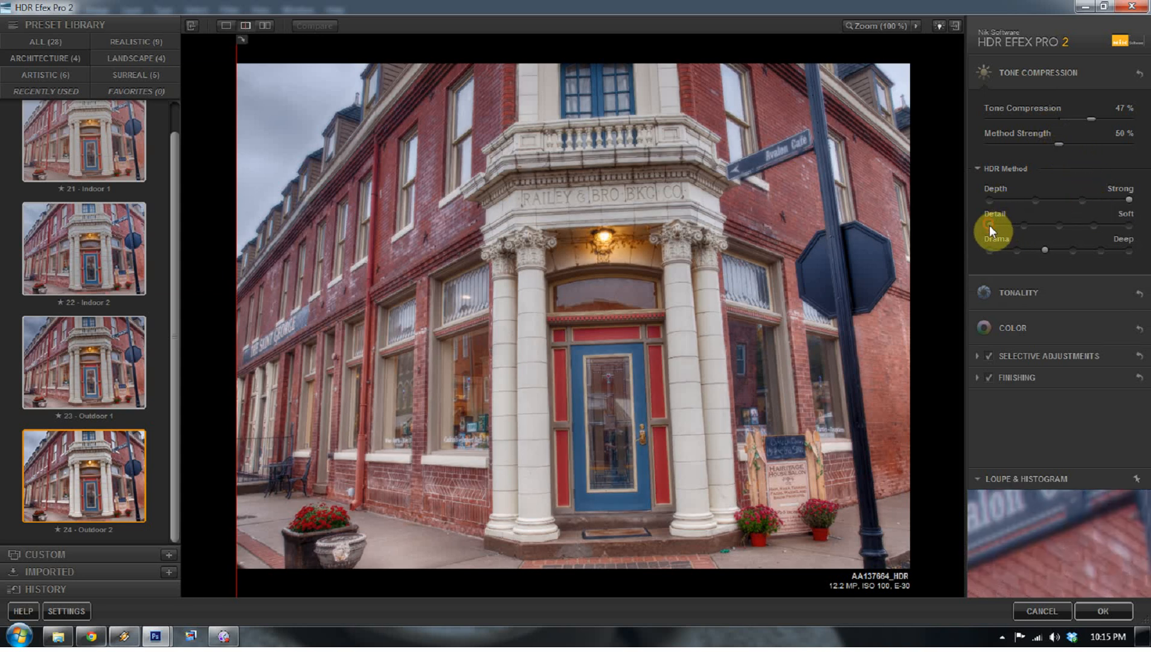
pyautogui.click(988, 250)
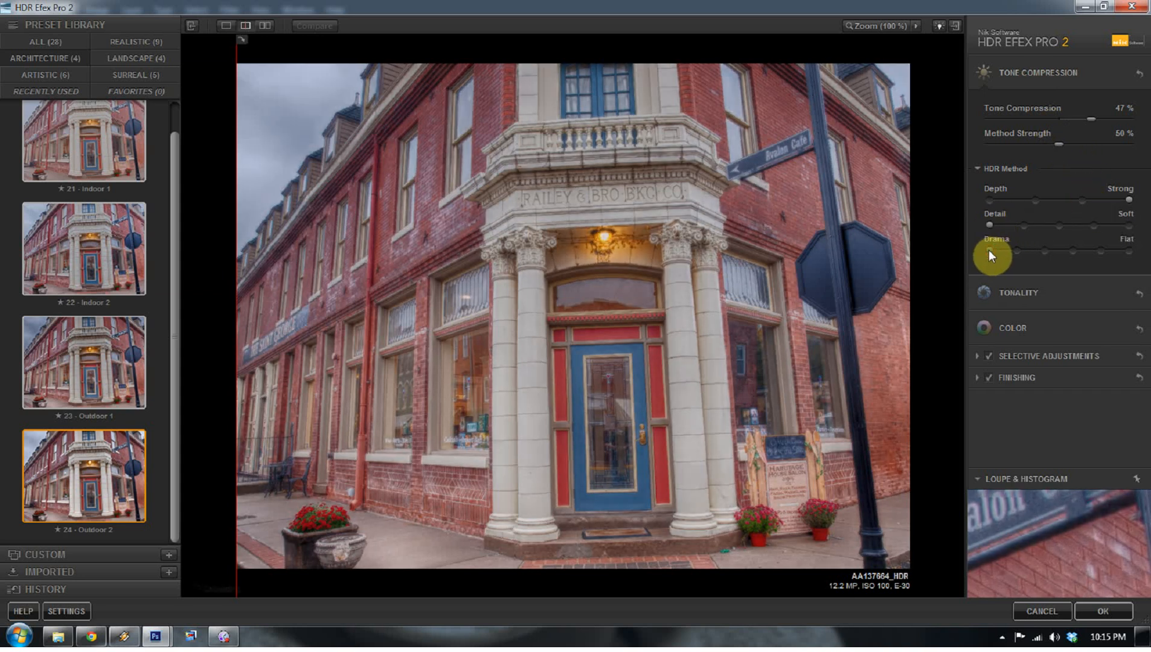
# Step: Compare the HDR Method's Depth levels from Off through Subtle and return it to Strong
pyautogui.click(990, 202)
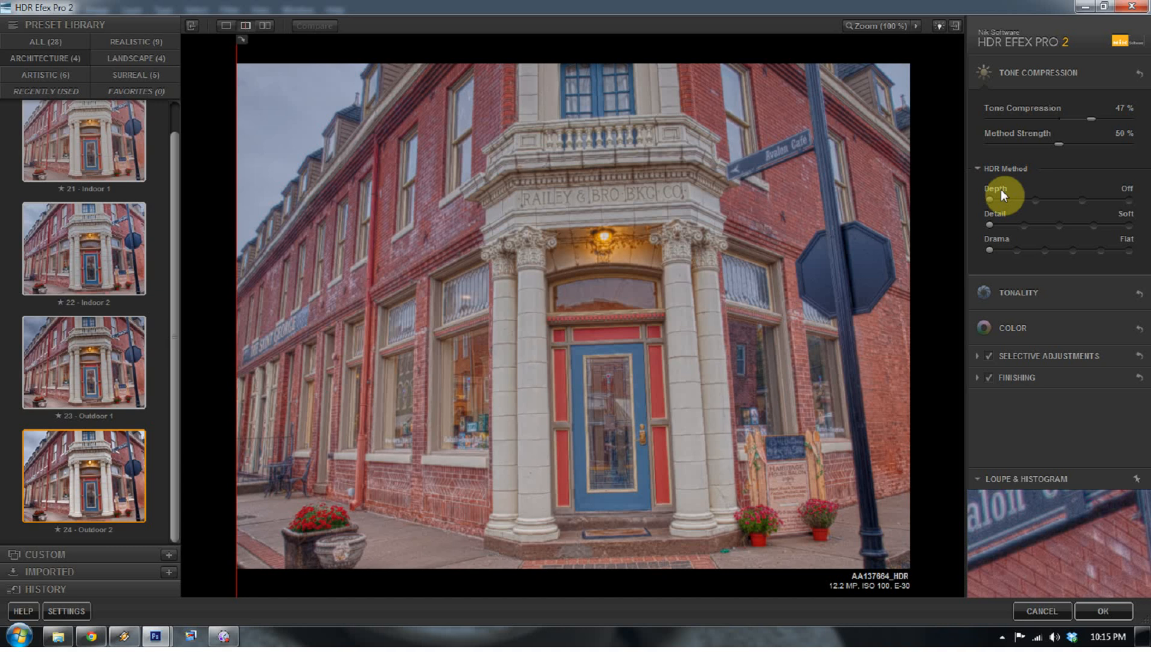
pyautogui.click(1033, 197)
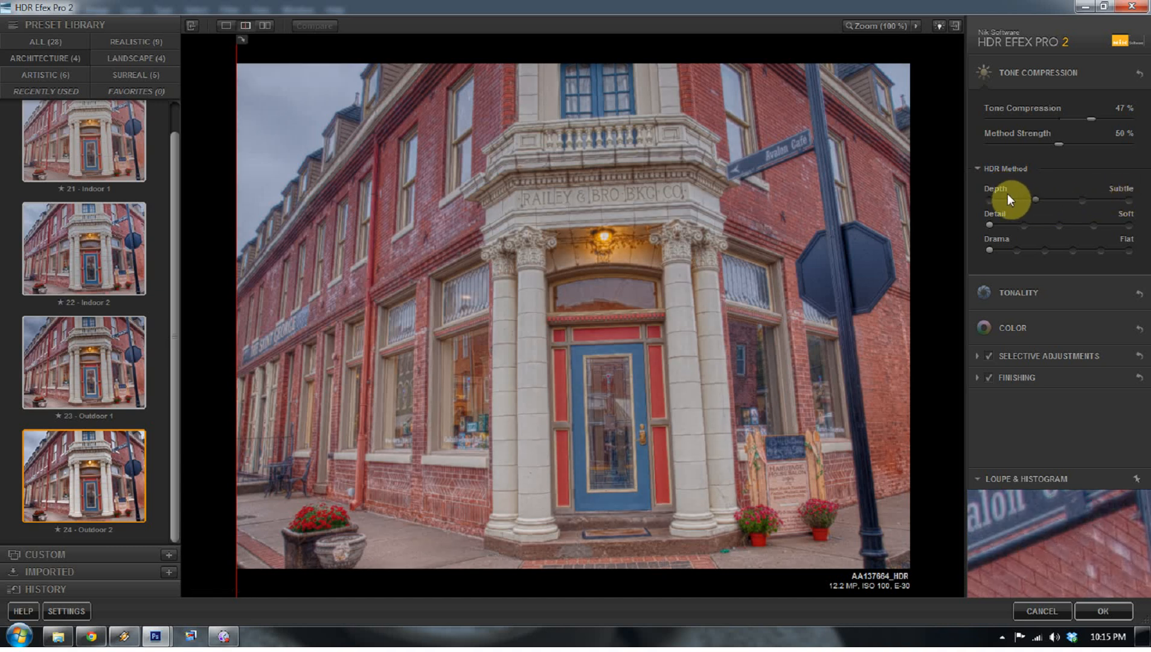
pyautogui.click(1087, 199)
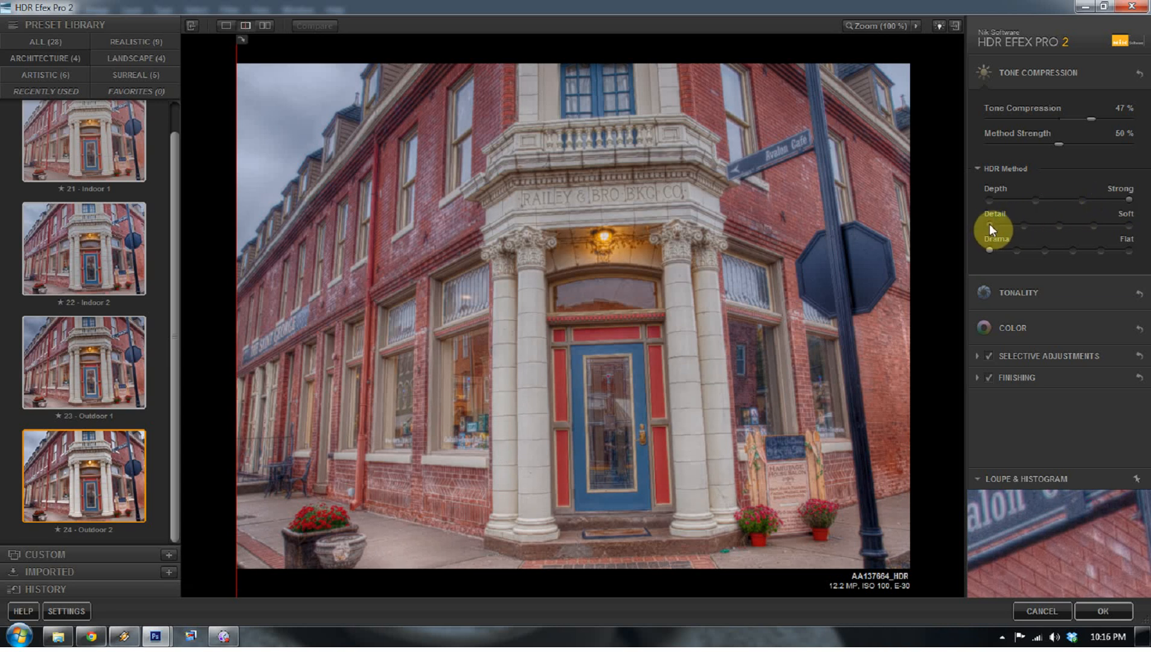
# Step: Raise the HDR Method's Detail level step by step from Realistic up to Detailed
pyautogui.click(1022, 224)
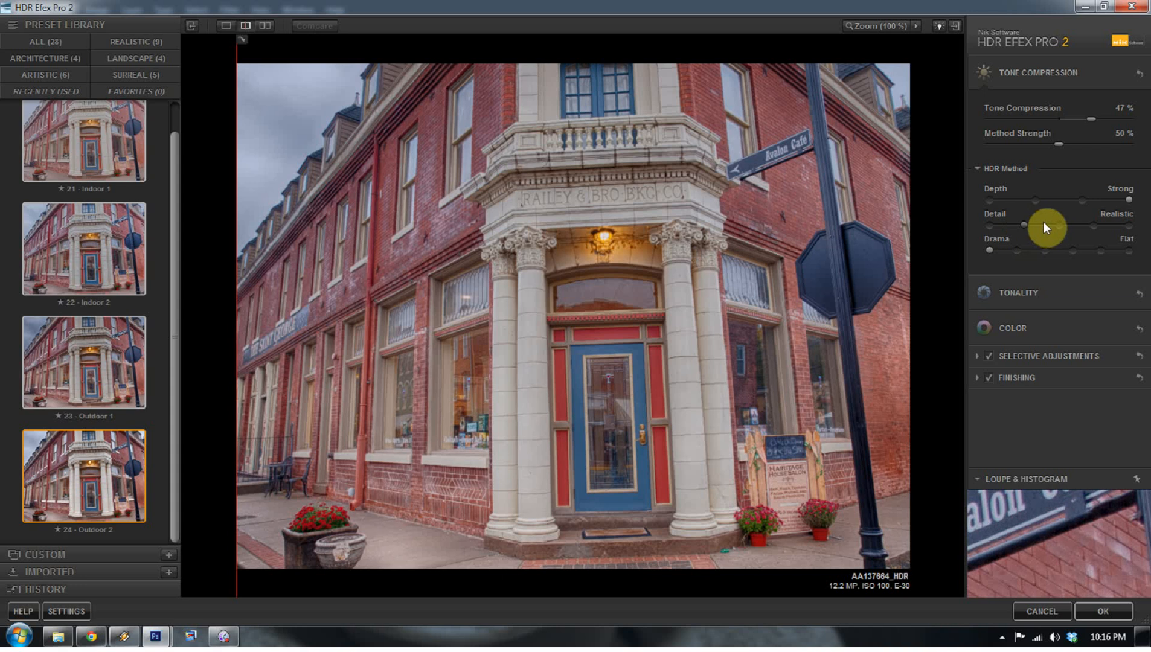
pyautogui.click(1063, 225)
pyautogui.click(1093, 226)
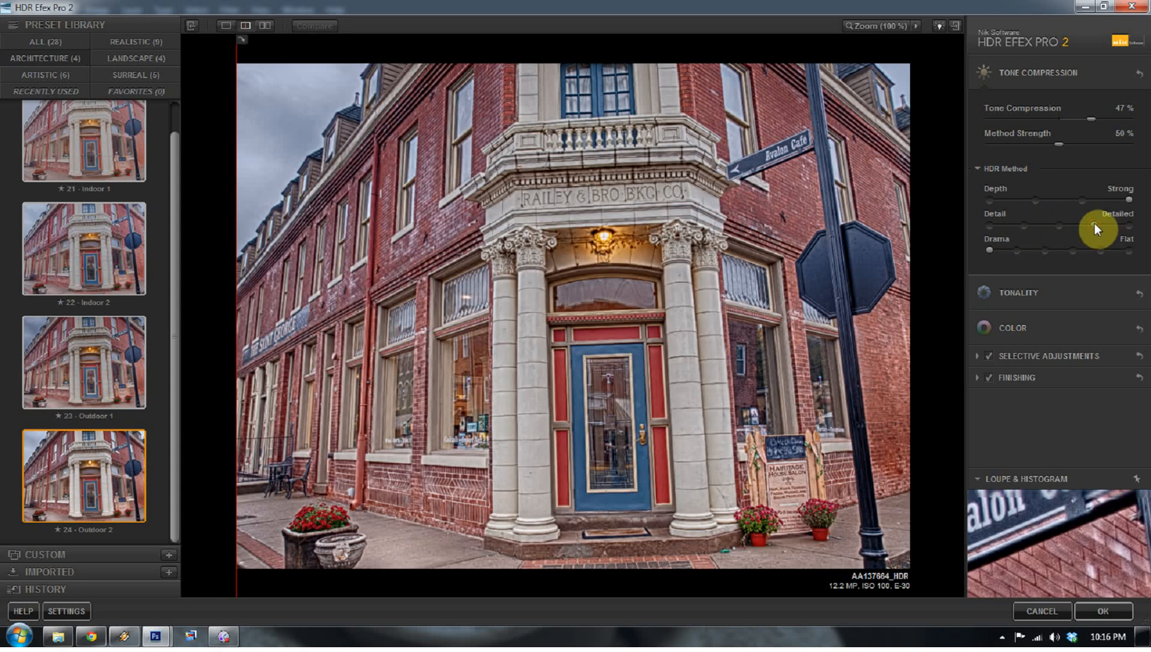
# Step: Try the HDR Method's Detail at Grungy, return it to Soft, and compare each Drama level from Natural upward before returning to Flat
pyautogui.click(1127, 224)
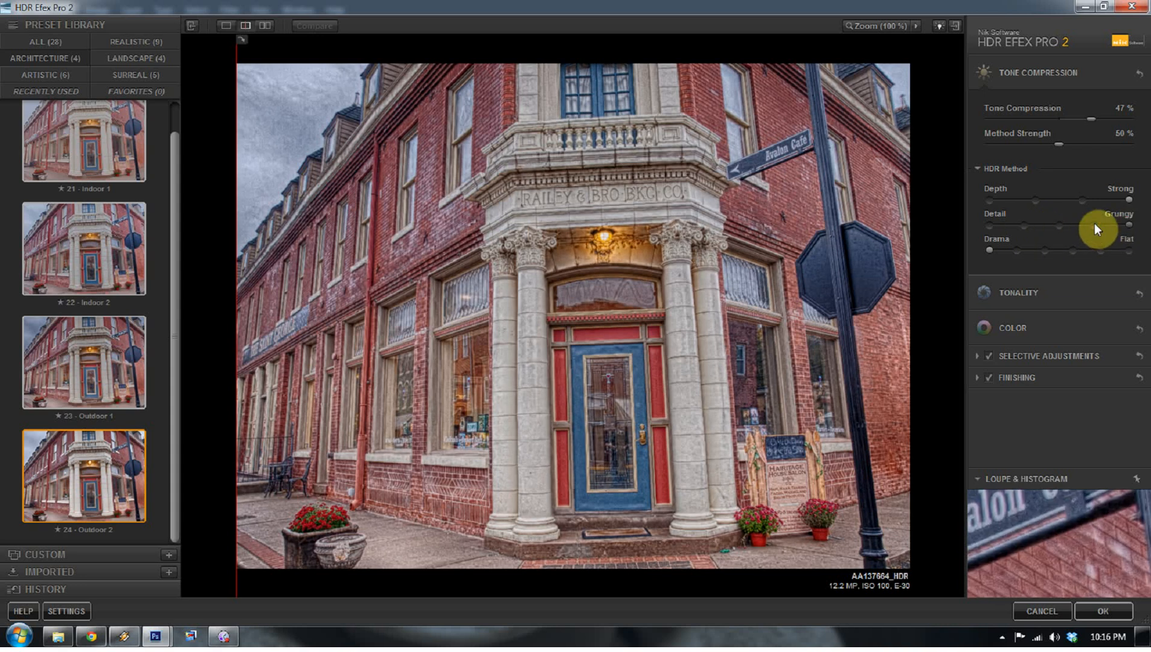
pyautogui.click(995, 227)
pyautogui.click(1013, 250)
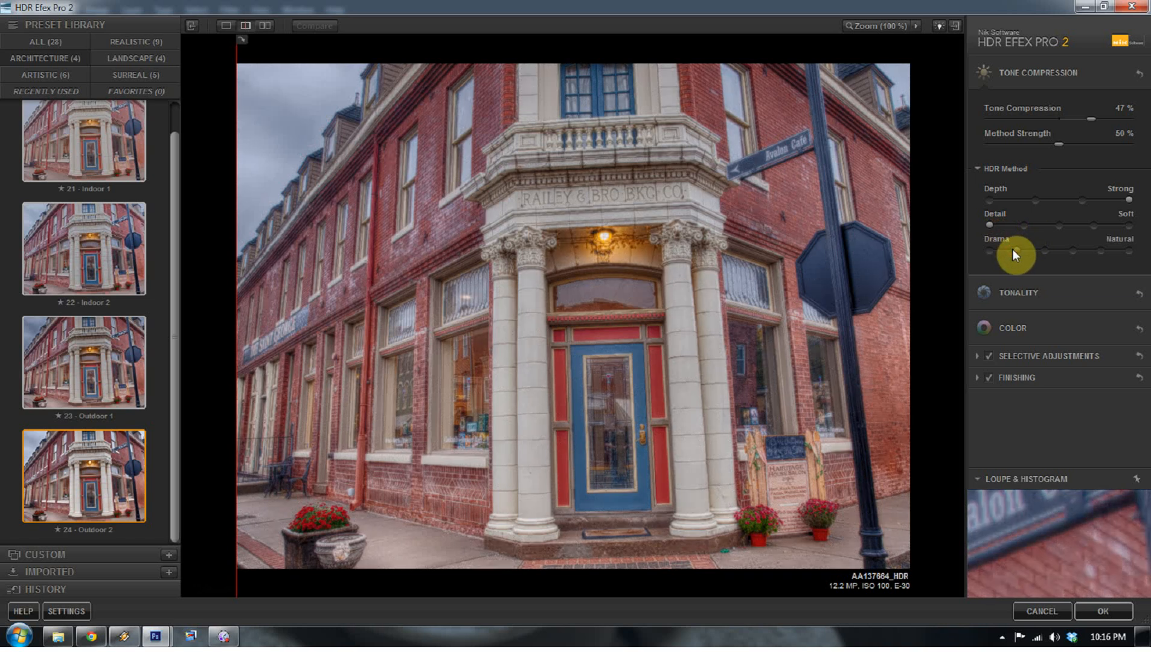
pyautogui.click(1044, 248)
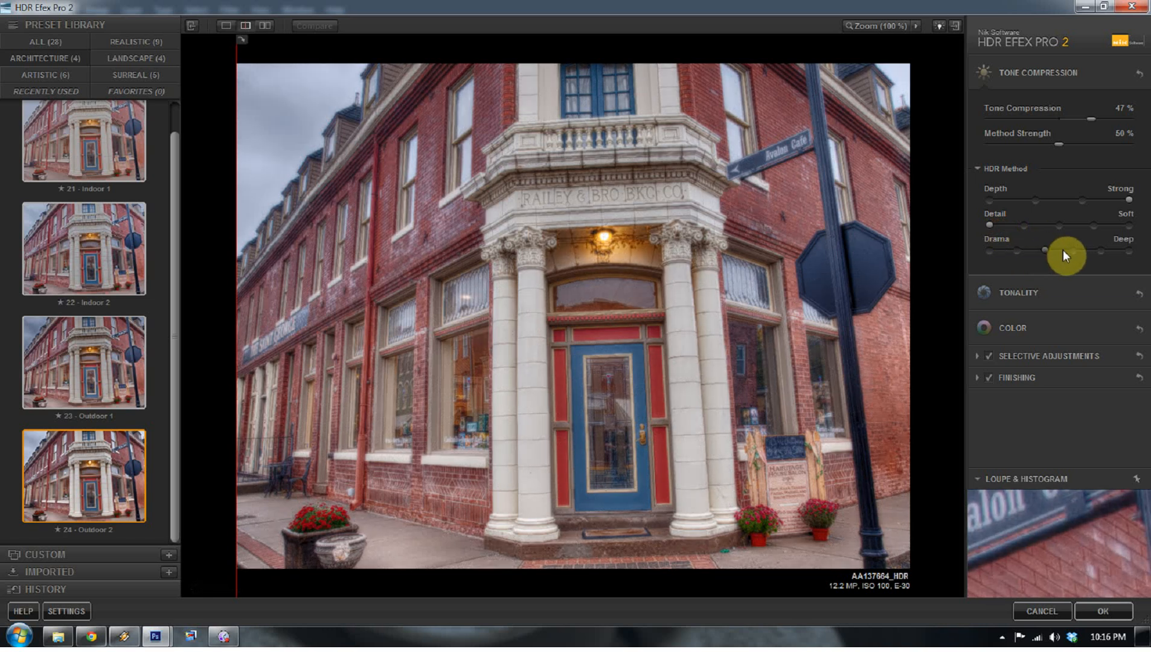
pyautogui.click(1073, 249)
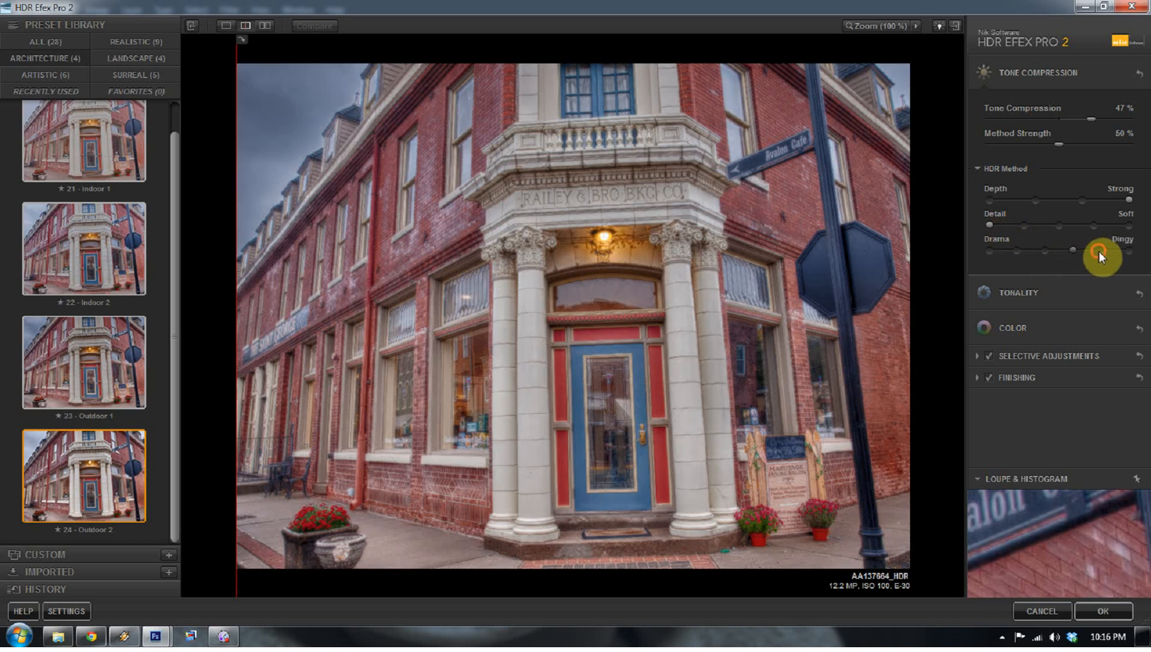
pyautogui.click(1101, 250)
pyautogui.click(1133, 250)
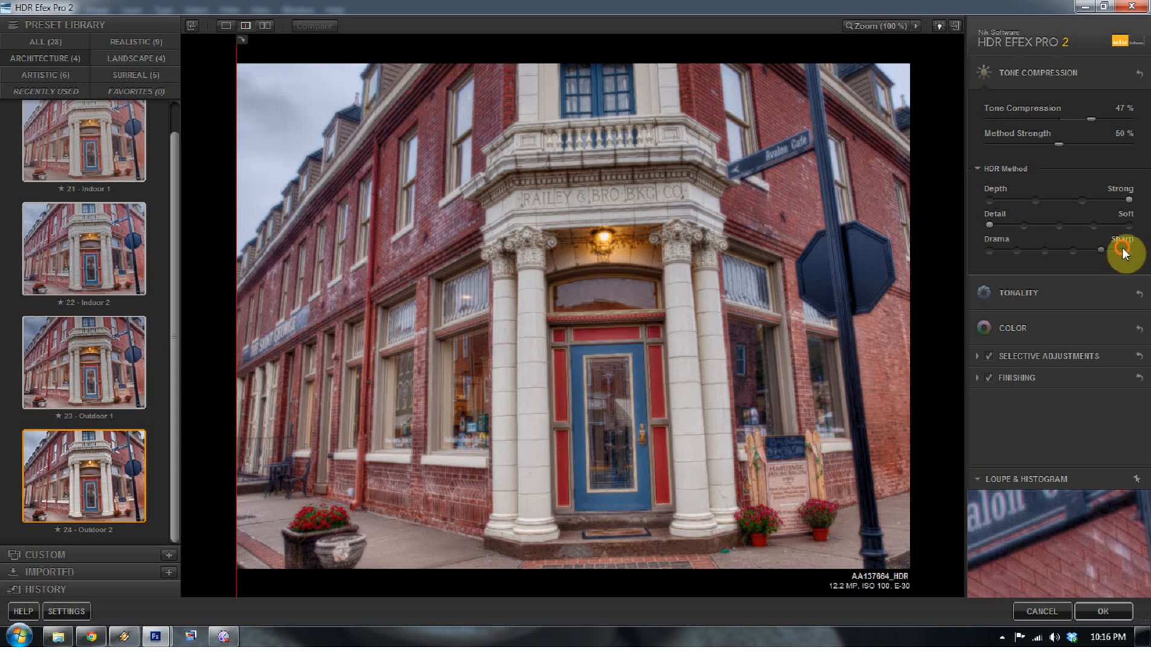
pyautogui.click(991, 248)
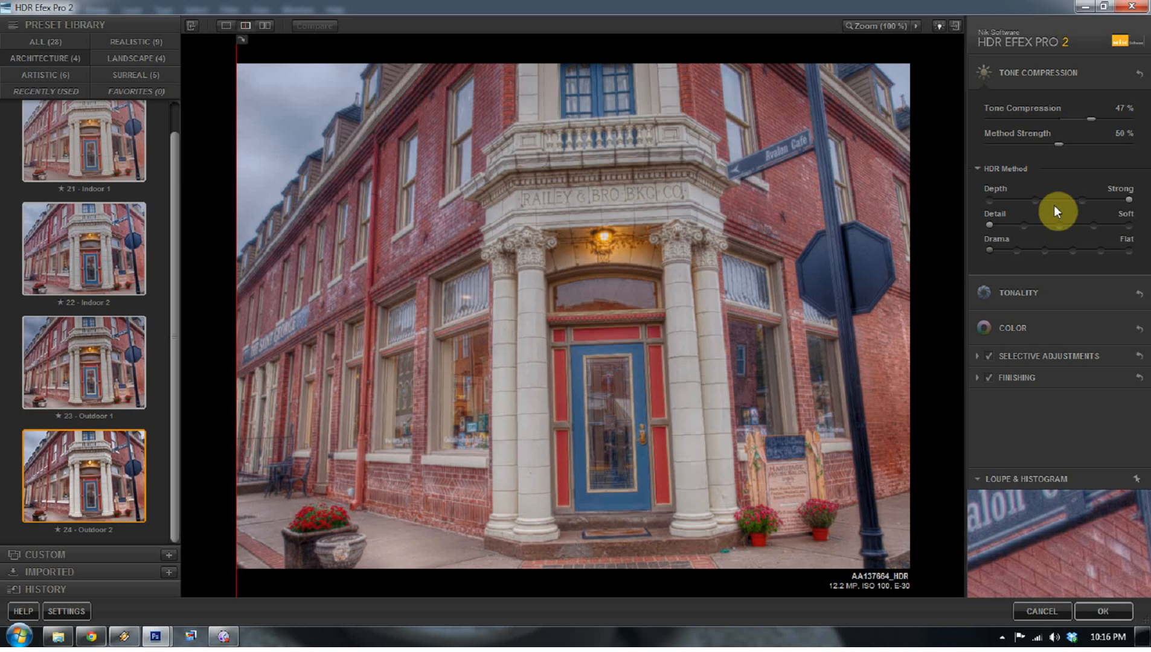
# Step: Set the HDR Method's Detail to Realistic and Drama to Sharp, compare Method Strength extremes, and set it to 65%
pyautogui.moveTo(1028, 225)
pyautogui.mouseDown()
pyautogui.moveTo(1084, 227)
pyautogui.moveTo(1026, 224)
pyautogui.mouseUp()
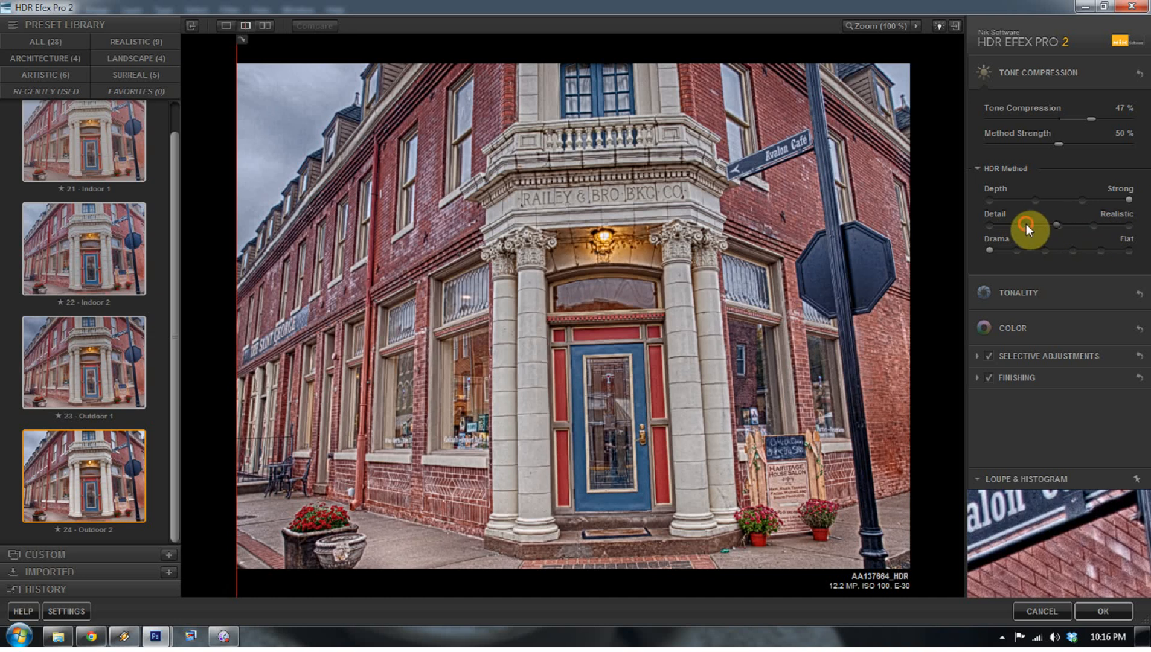
pyautogui.click(1094, 250)
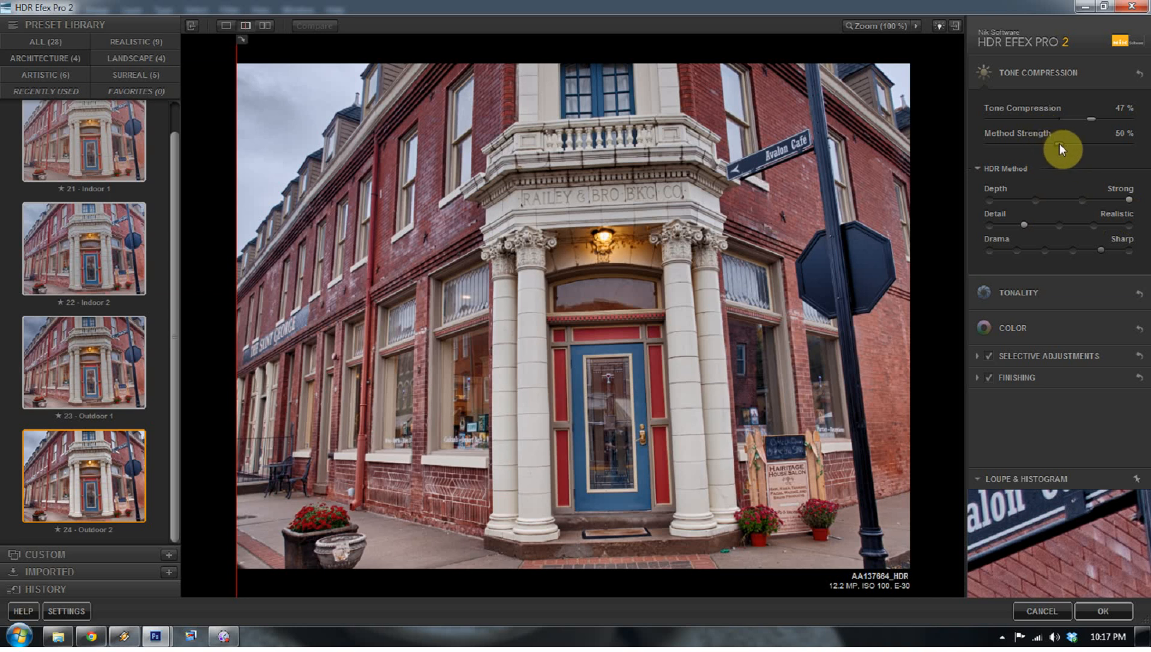
pyautogui.moveTo(1060, 144); pyautogui.dragTo(1114, 140)
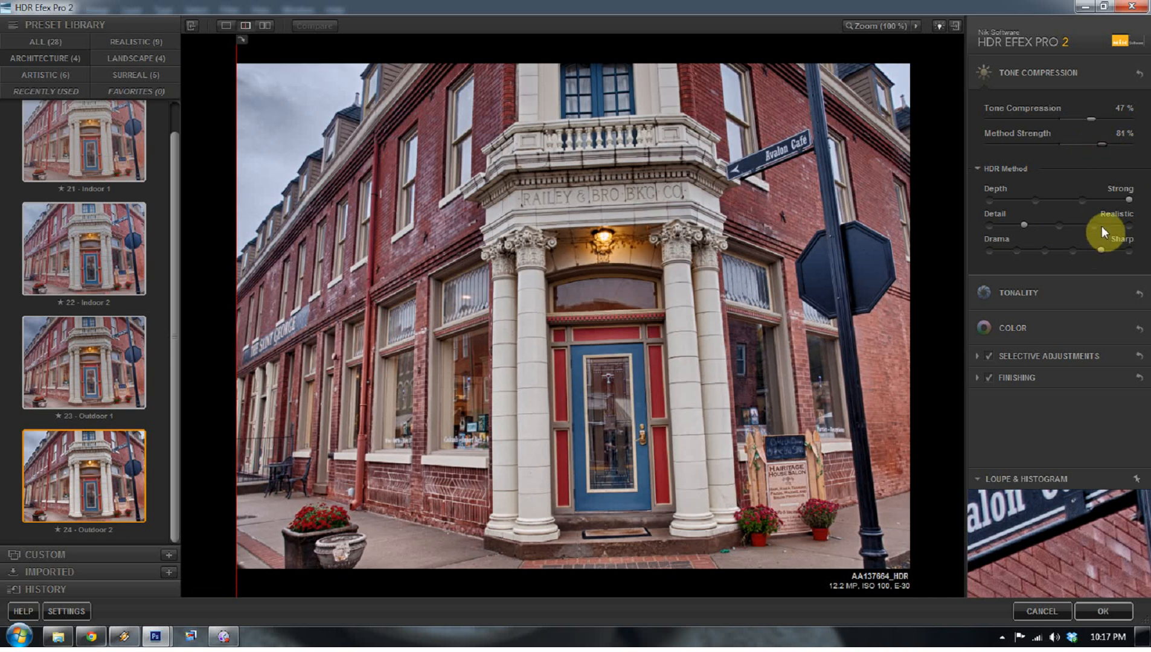
pyautogui.moveTo(1099, 143); pyautogui.dragTo(935, 151)
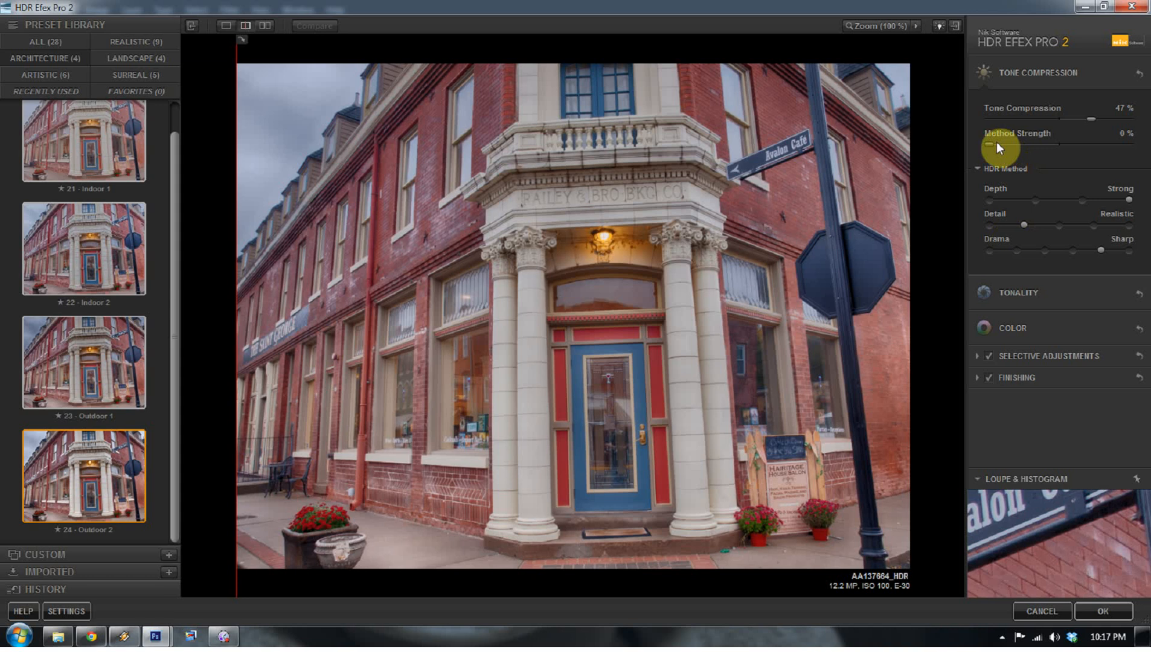
pyautogui.moveTo(992, 141); pyautogui.dragTo(1079, 143)
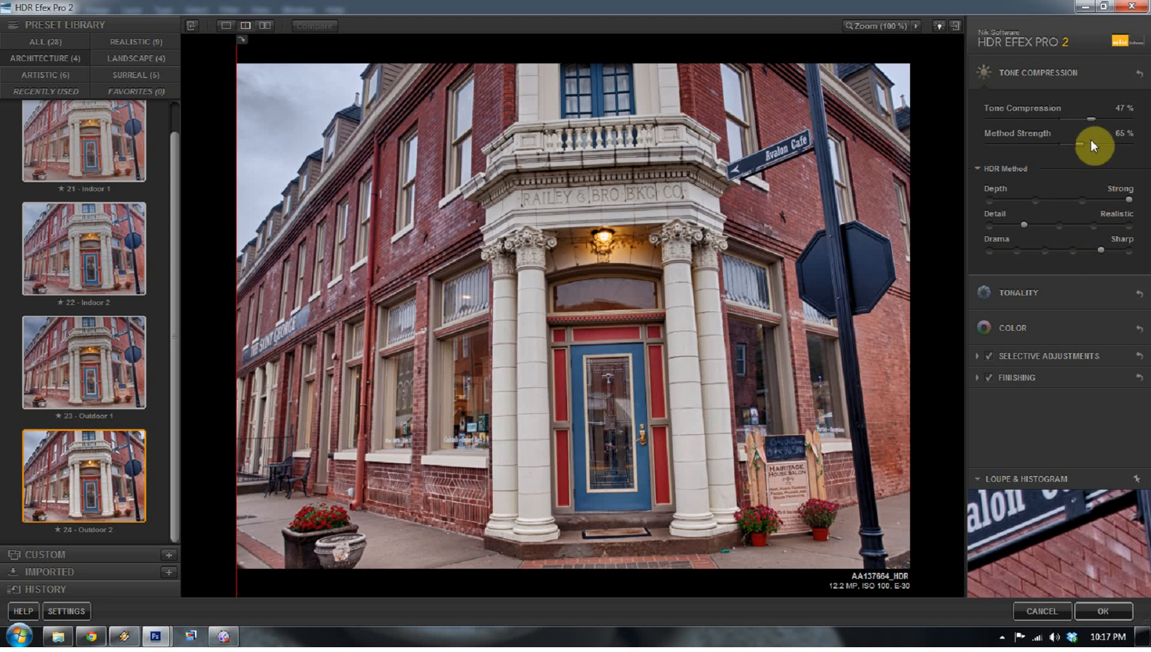
# Step: Compare Tone Compression at -100% and 100%, and set it to 31%
pyautogui.moveTo(1068, 120)
pyautogui.mouseDown()
pyautogui.moveTo(1057, 121)
pyautogui.moveTo(1085, 122)
pyautogui.mouseUp()
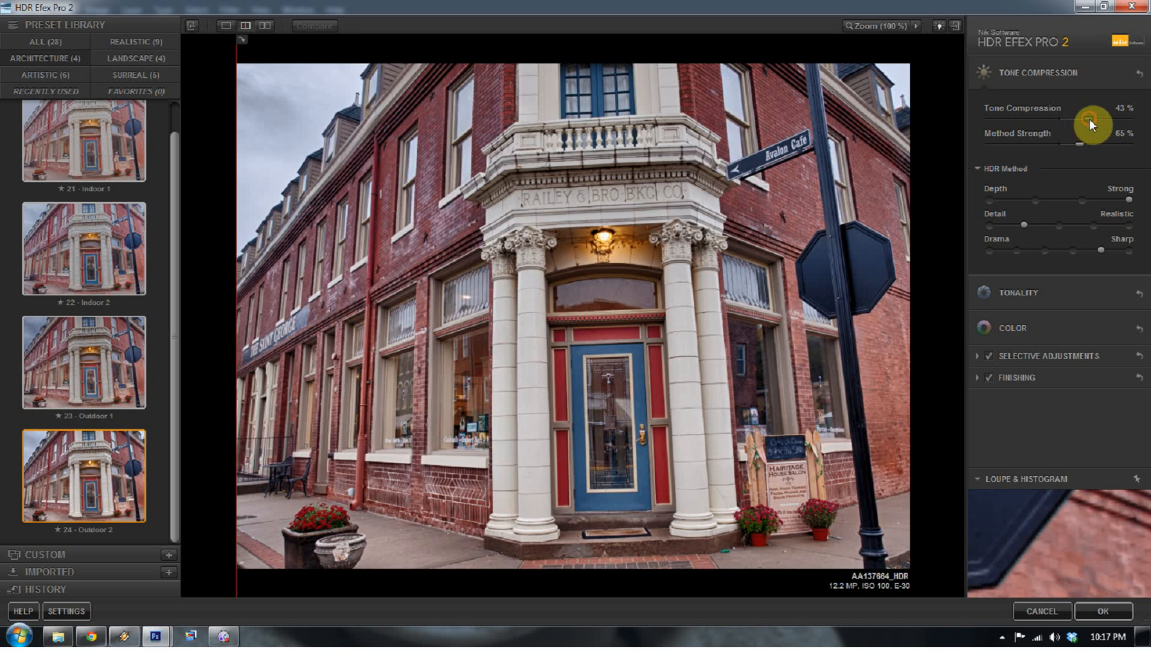
pyautogui.moveTo(1089, 119); pyautogui.dragTo(955, 128)
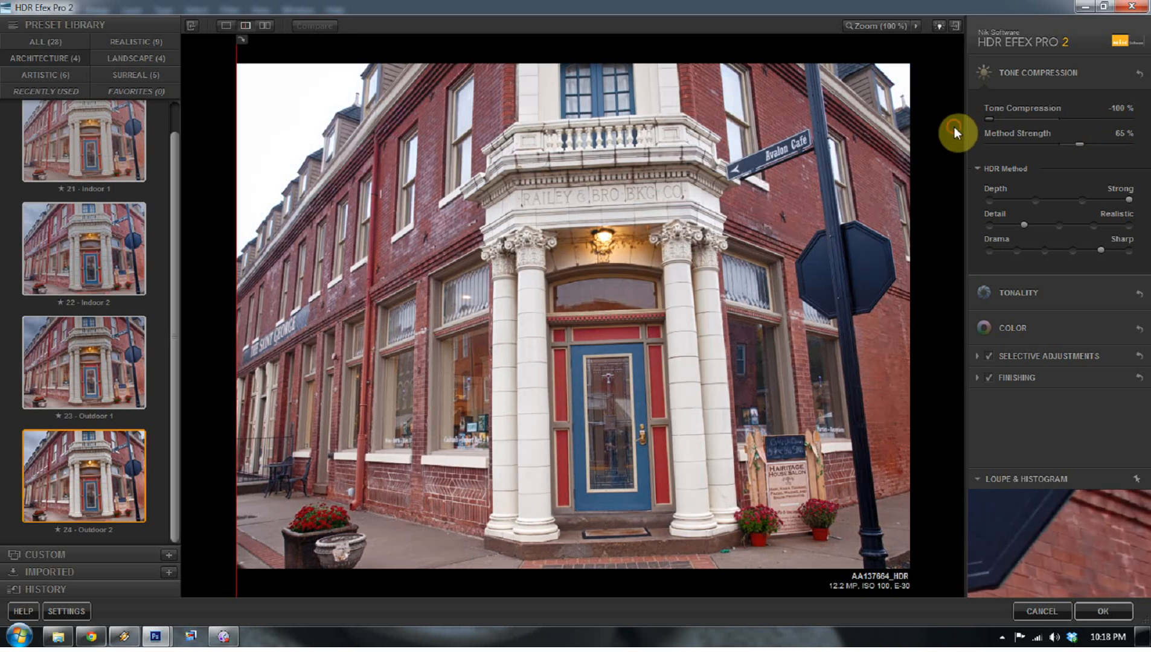
pyautogui.moveTo(988, 120); pyautogui.dragTo(1150, 124)
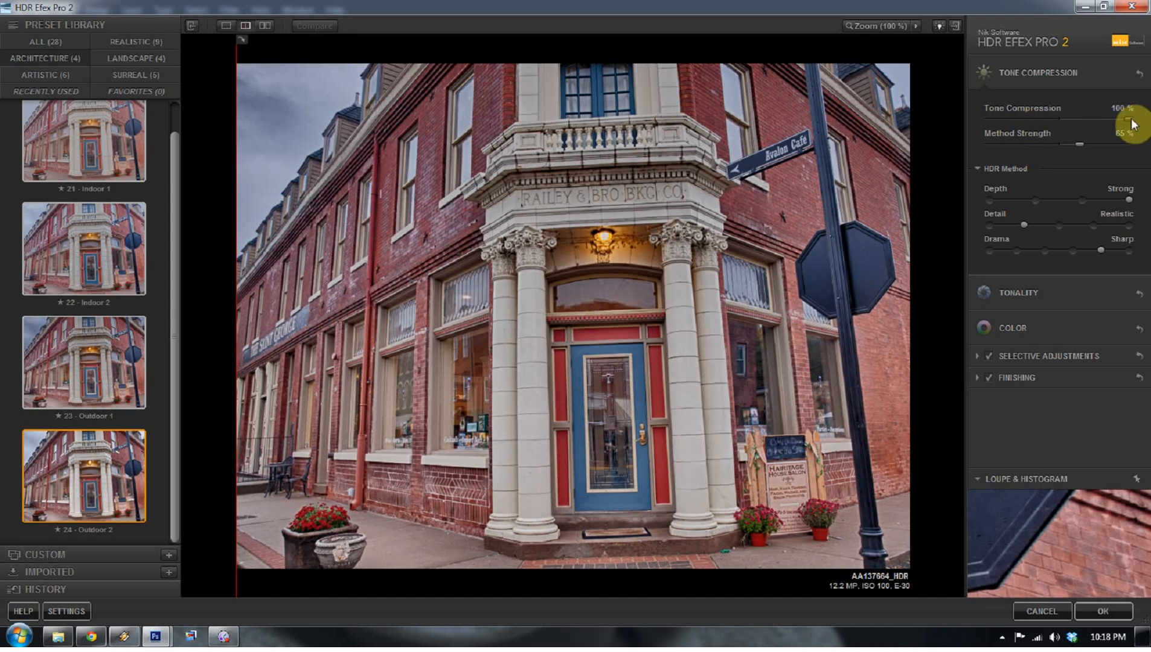
pyautogui.moveTo(1124, 118); pyautogui.dragTo(1081, 119)
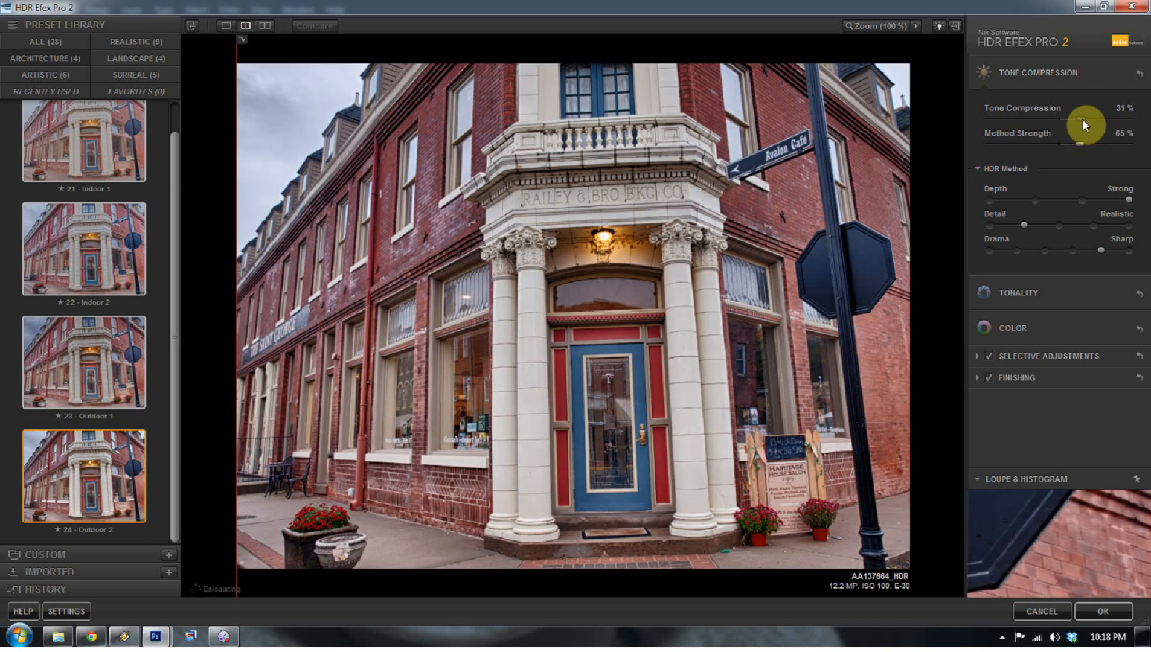
# Step: In the Tonality settings, test Structure at -100% and 49% on the brickwork at 100% zoom, and set it to 12%
pyautogui.click(1022, 82)
pyautogui.click(1030, 107)
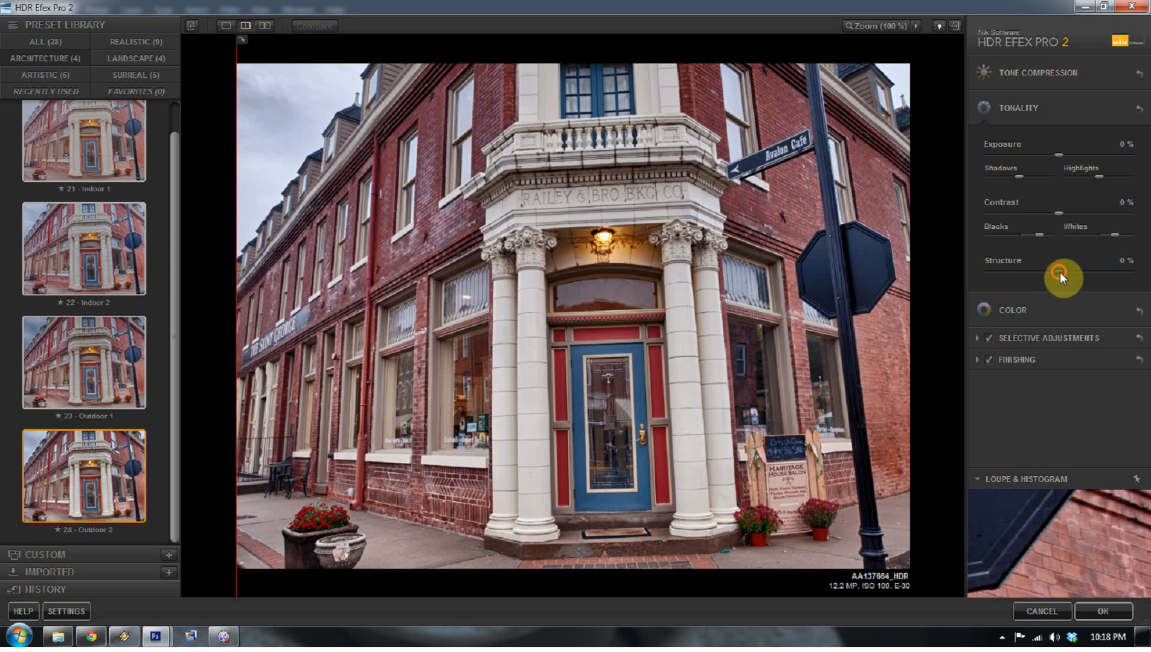
pyautogui.moveTo(1083, 274); pyautogui.dragTo(984, 272)
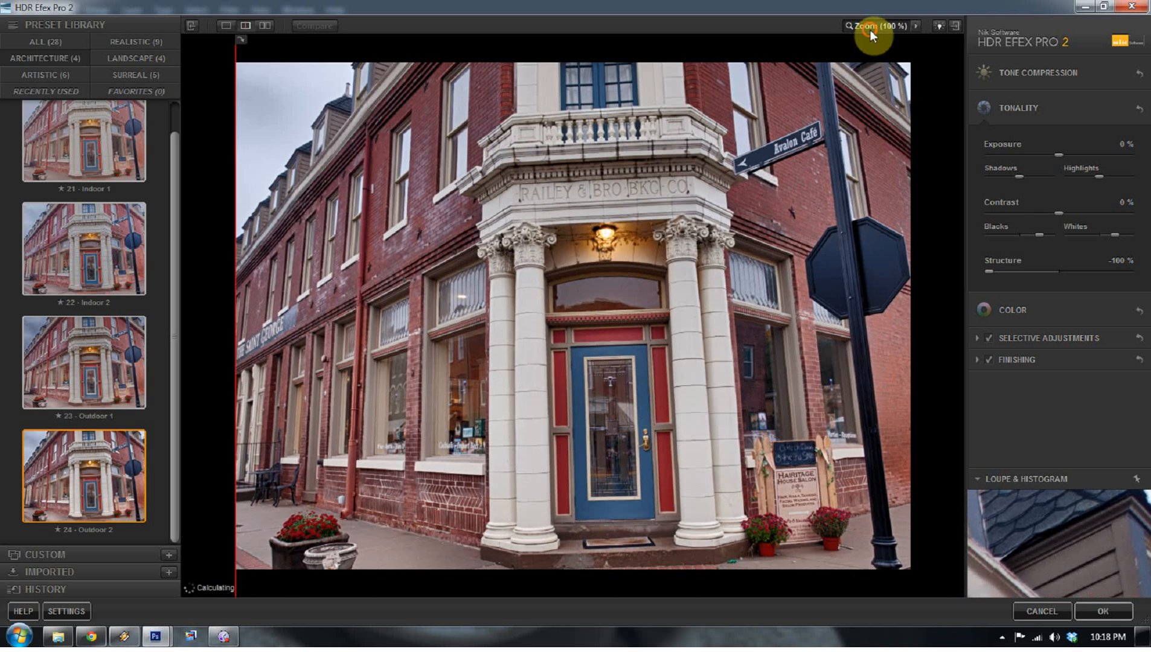
pyautogui.click(870, 30)
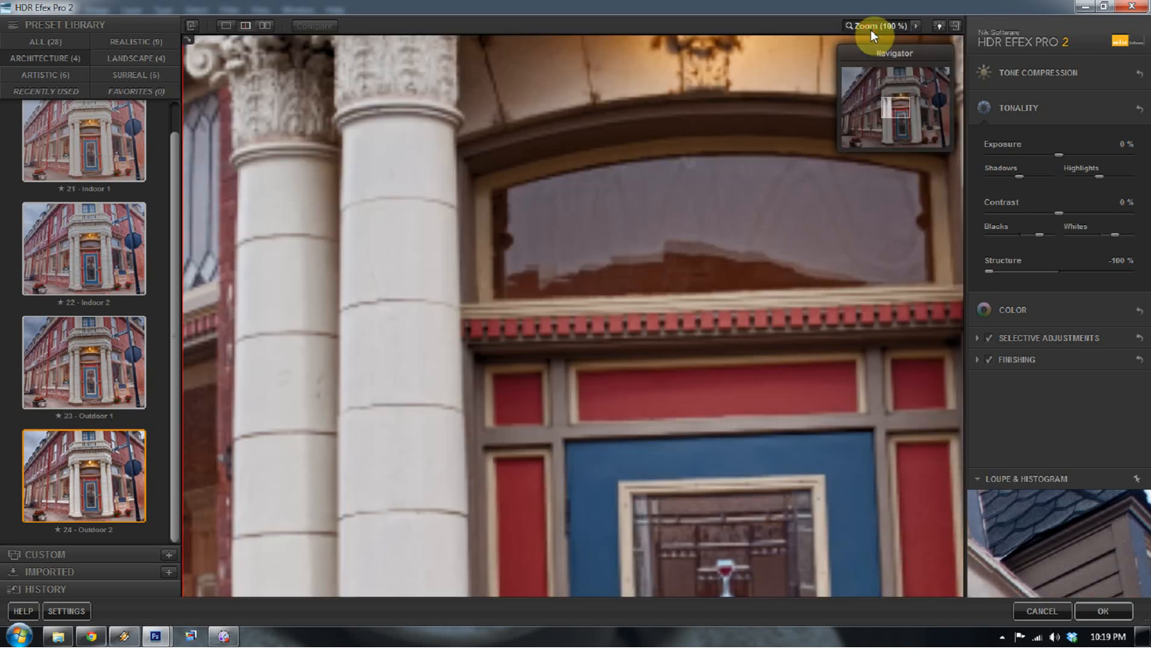
pyautogui.moveTo(951, 86); pyautogui.dragTo(926, 100)
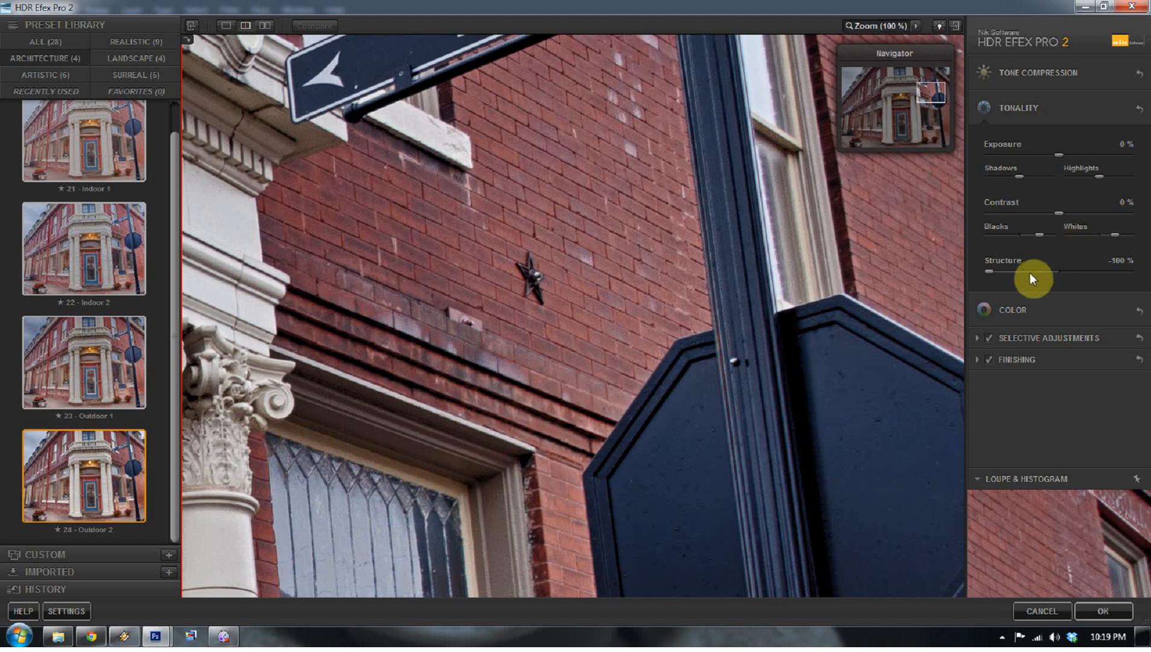
pyautogui.moveTo(1030, 274)
pyautogui.mouseDown()
pyautogui.moveTo(1136, 260)
pyautogui.moveTo(1117, 275)
pyautogui.moveTo(1044, 276)
pyautogui.mouseUp()
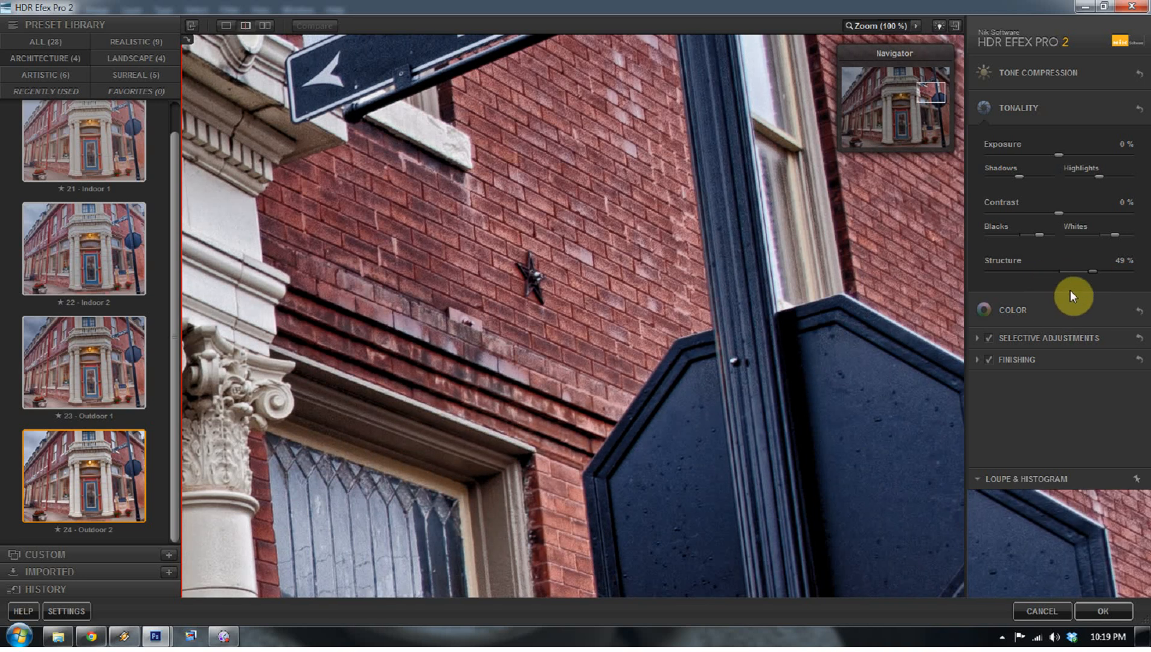
pyautogui.moveTo(1086, 272); pyautogui.dragTo(1067, 273)
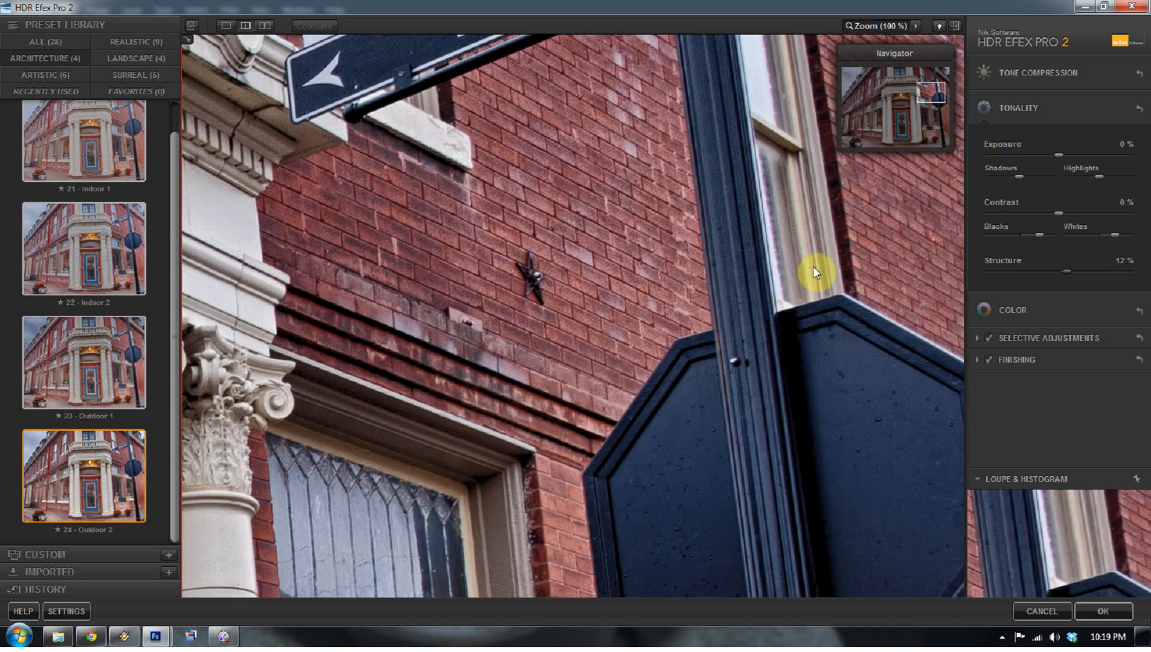
pyautogui.click(884, 26)
pyautogui.click(885, 26)
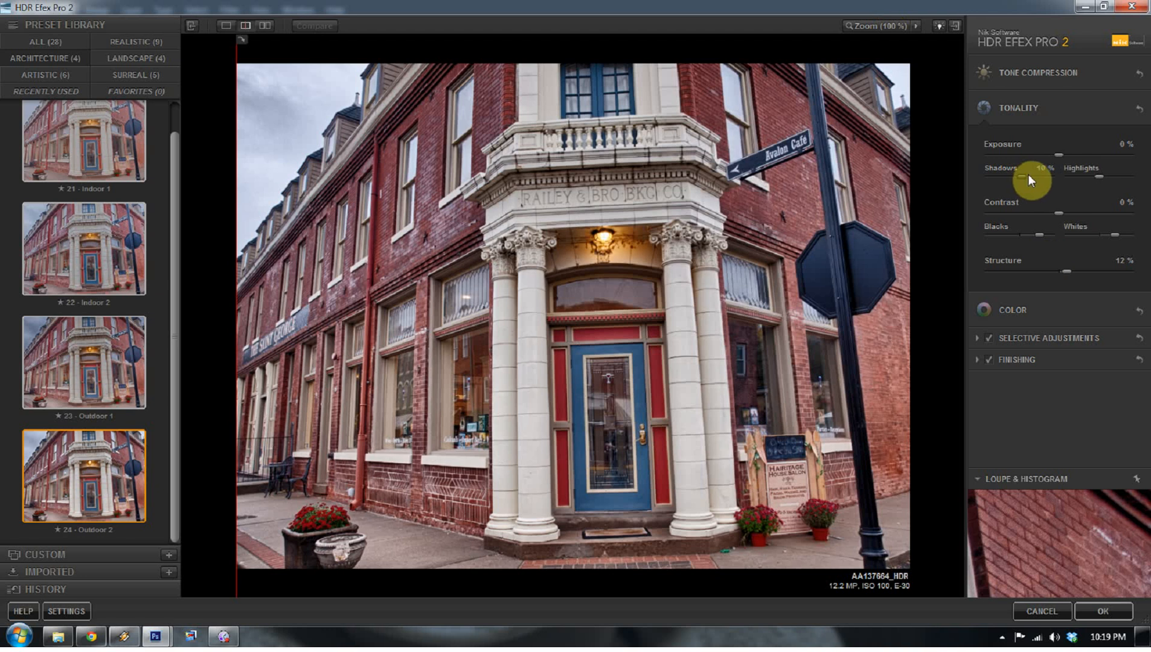
# Step: Try different Shadows and Highlights amounts in the Tonality settings and return both to their starting values
pyautogui.moveTo(1030, 175); pyautogui.dragTo(1004, 173)
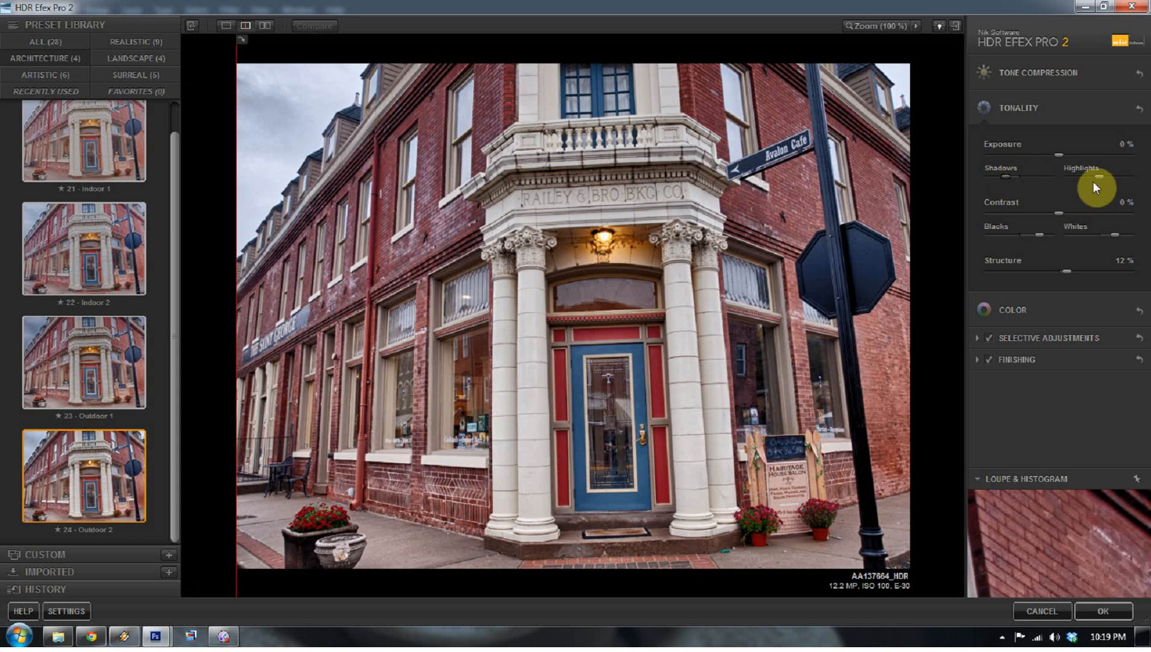
pyautogui.moveTo(1113, 174); pyautogui.dragTo(1092, 175)
pyautogui.moveTo(1014, 177); pyautogui.dragTo(1021, 179)
# Step: Raise the Contrast to 15% and lower the Blacks slightly
pyautogui.moveTo(1063, 214)
pyautogui.mouseDown()
pyautogui.moveTo(1088, 209)
pyautogui.moveTo(1077, 214)
pyautogui.mouseUp()
pyautogui.moveTo(1022, 240); pyautogui.dragTo(1034, 233)
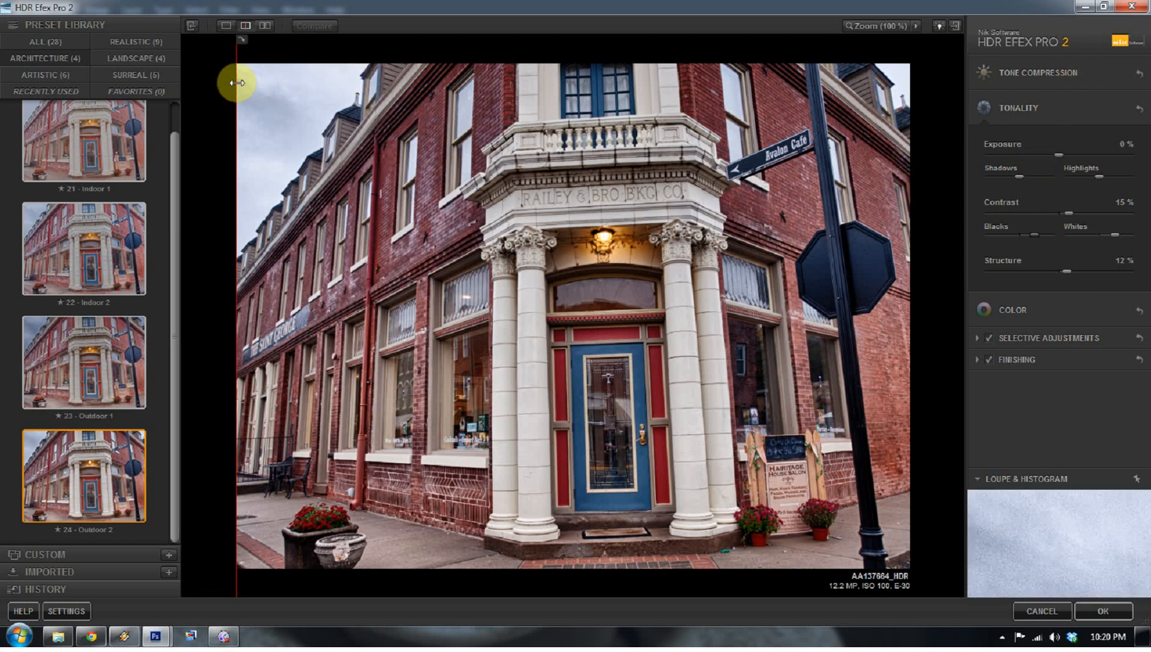
# Step: Compare the original and adjusted photo in the split and side-by-side previews, and return the divider to the photo's left edge
pyautogui.moveTo(236, 83); pyautogui.dragTo(133, 118)
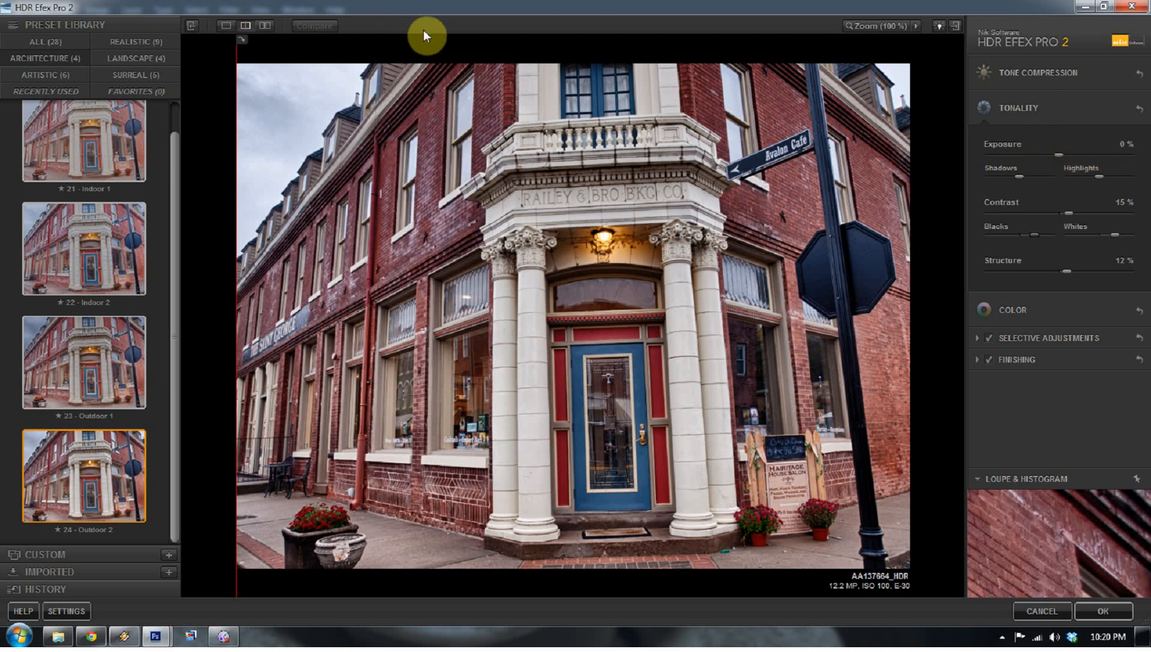
pyautogui.click(264, 25)
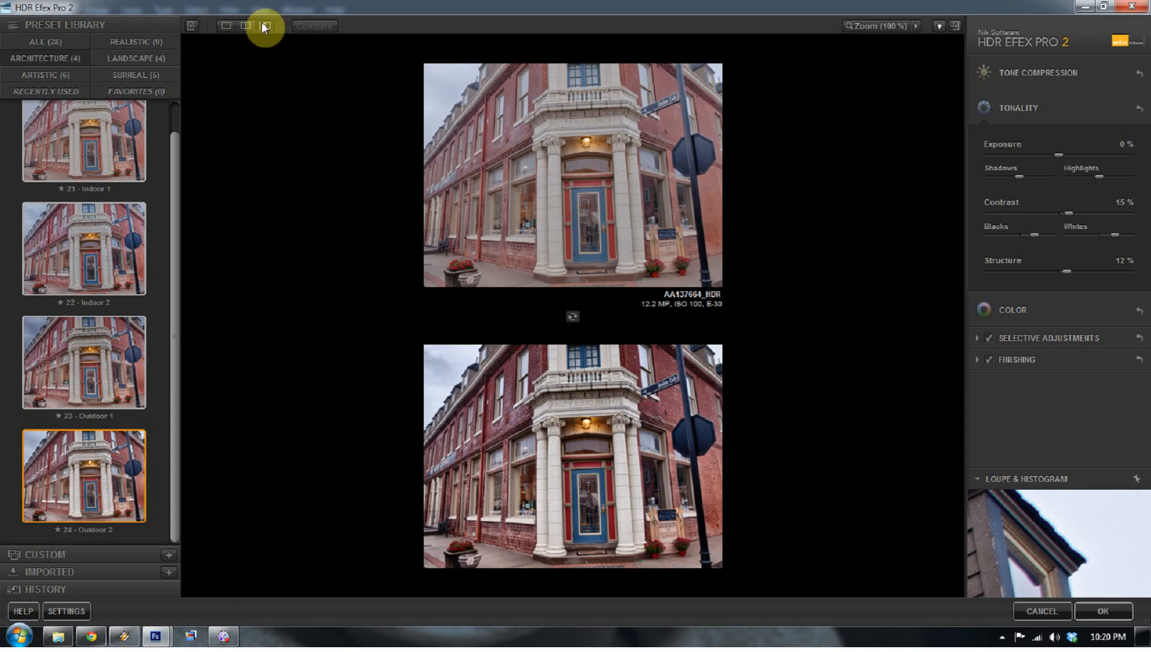
pyautogui.click(244, 25)
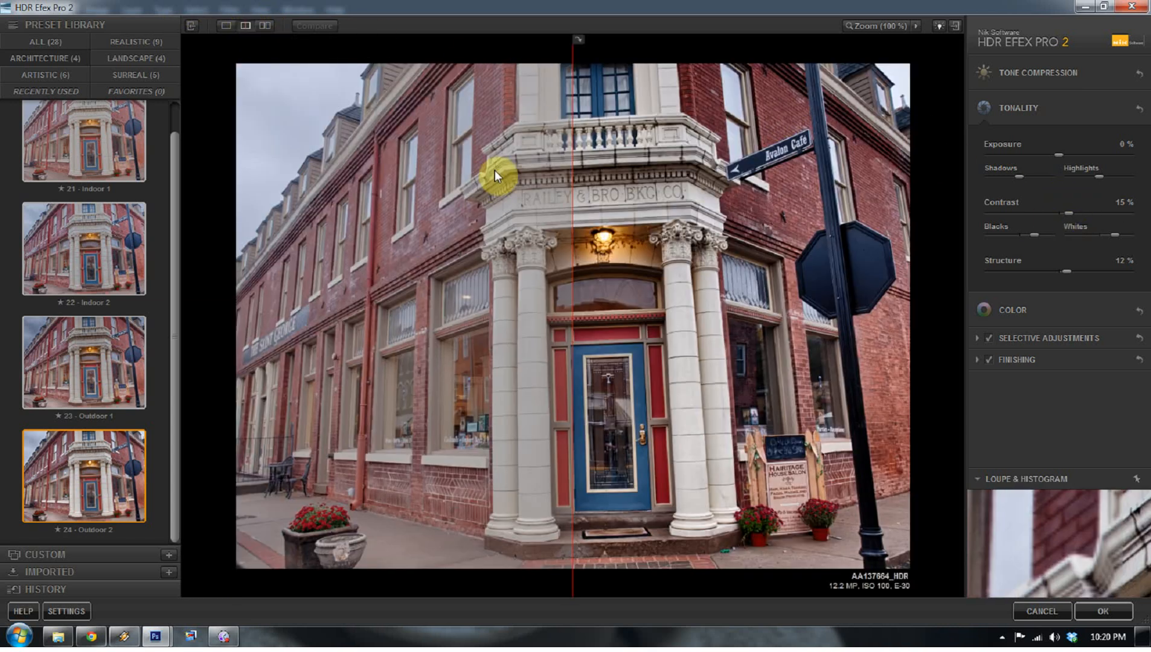
pyautogui.moveTo(572, 171); pyautogui.dragTo(214, 164)
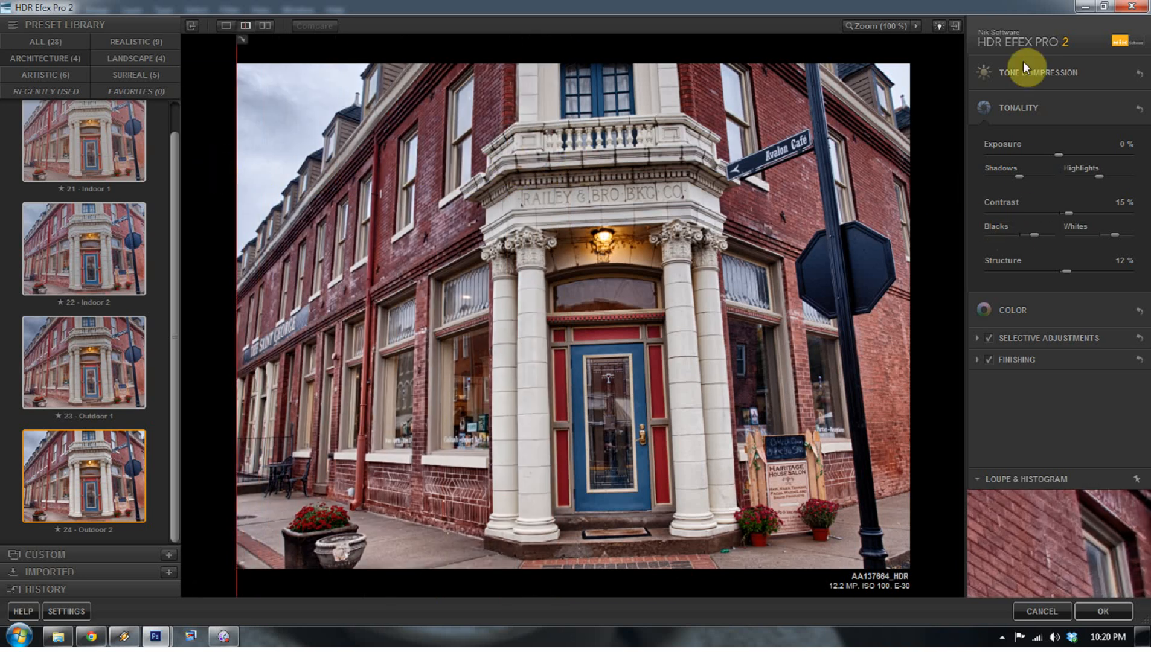
# Step: Open the Color settings, try a Saturation change, and return it to 0%
pyautogui.click(1027, 107)
pyautogui.click(1027, 149)
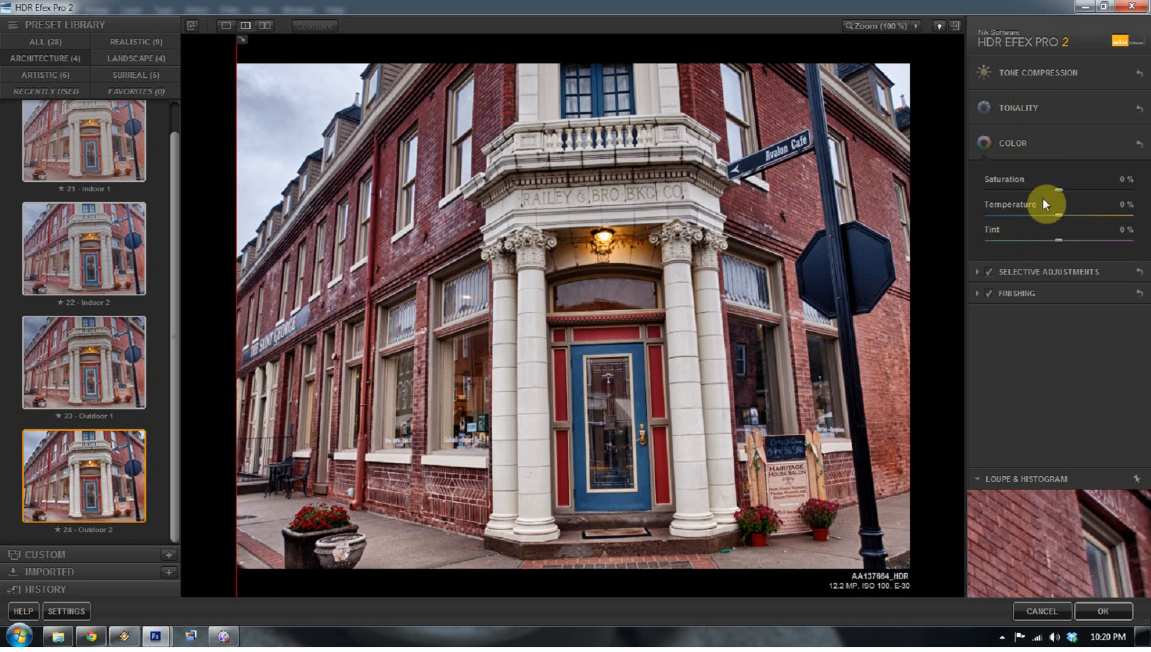
pyautogui.moveTo(1058, 189)
pyautogui.mouseDown()
pyautogui.moveTo(1078, 187)
pyautogui.moveTo(1060, 188)
pyautogui.mouseUp()
pyautogui.click(1034, 149)
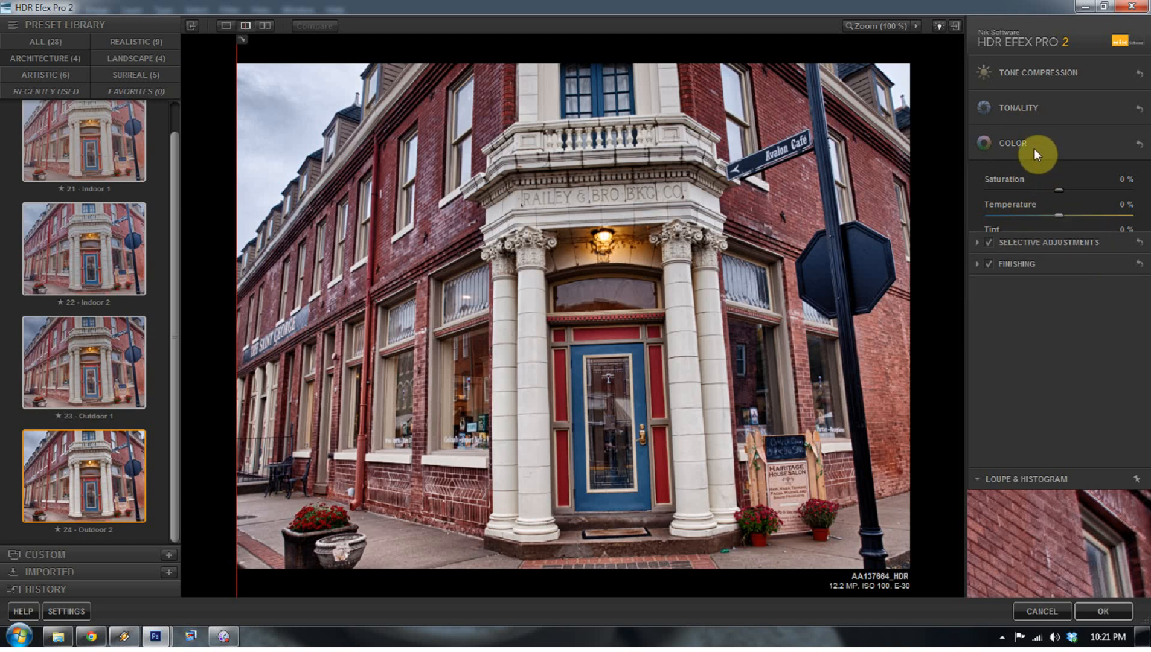
# Step: In the Selective Adjustments, add a control point on the post in front of the octagonal sign, working at 100% zoom
pyautogui.click(1033, 169)
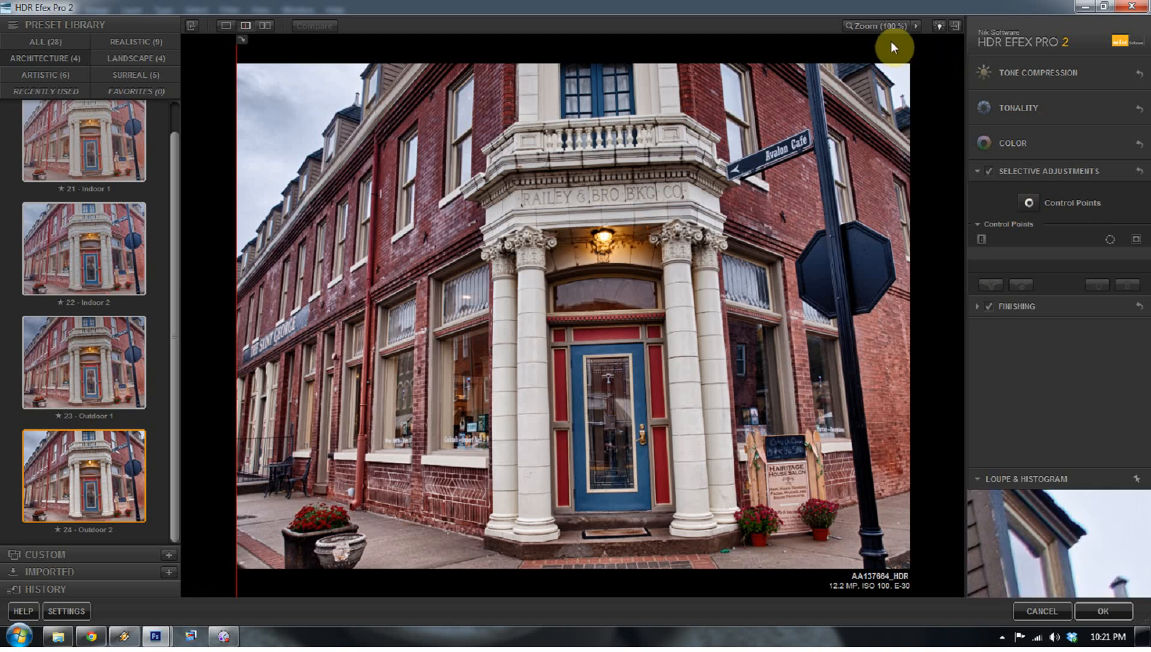
pyautogui.click(868, 28)
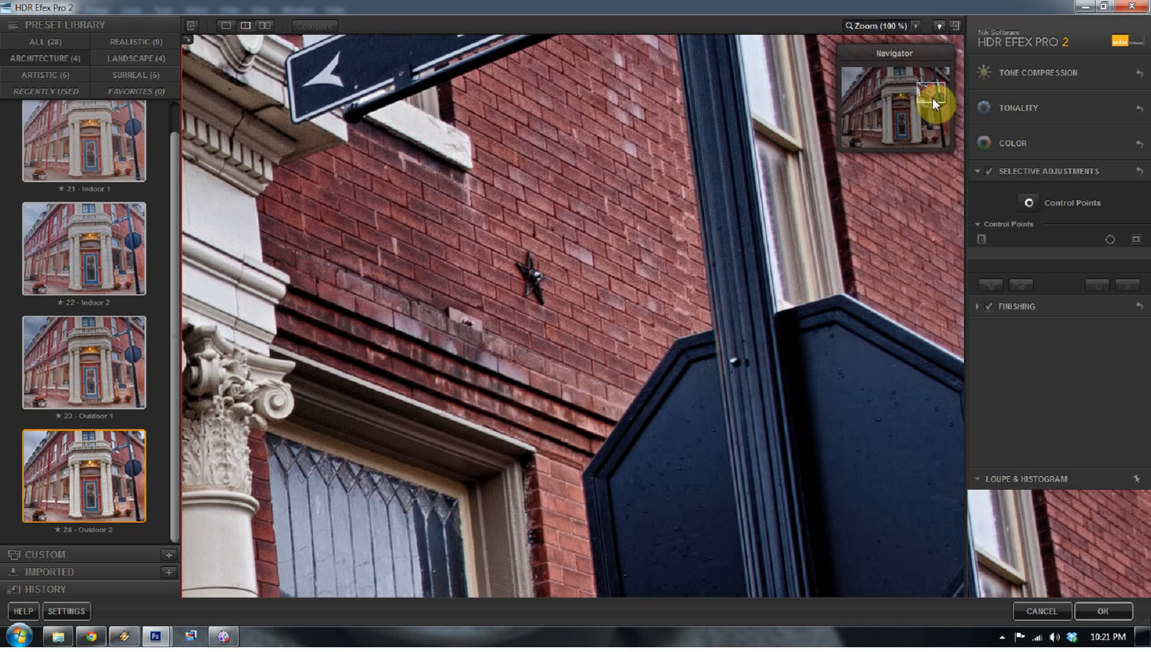
pyautogui.moveTo(933, 98); pyautogui.dragTo(941, 106)
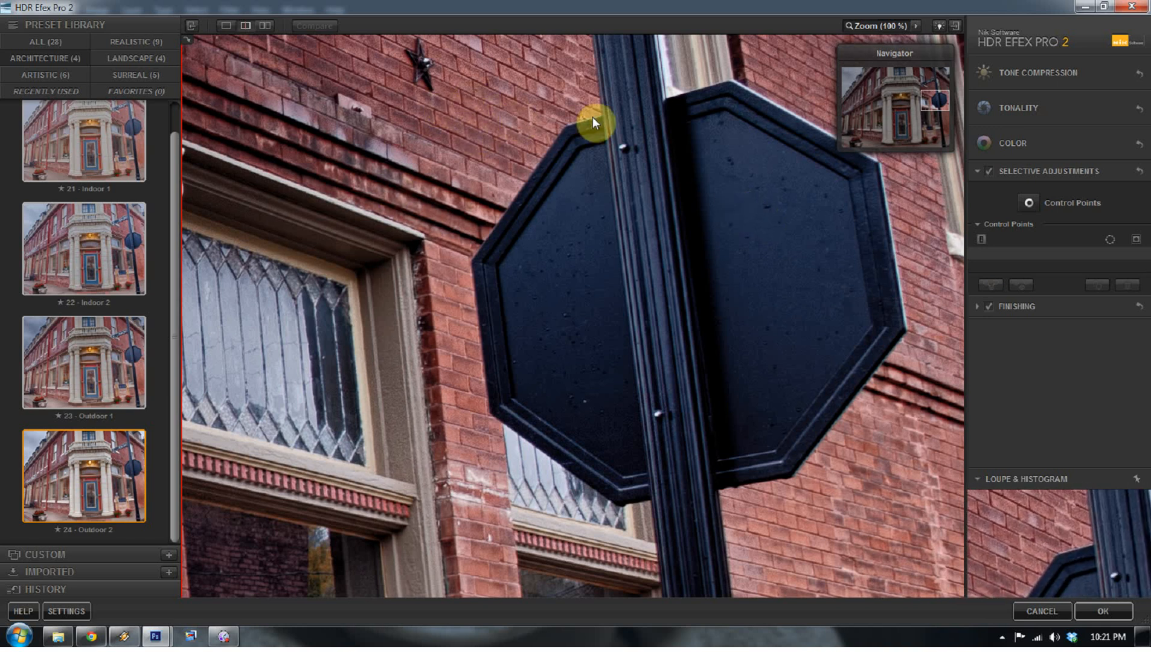
pyautogui.click(1029, 204)
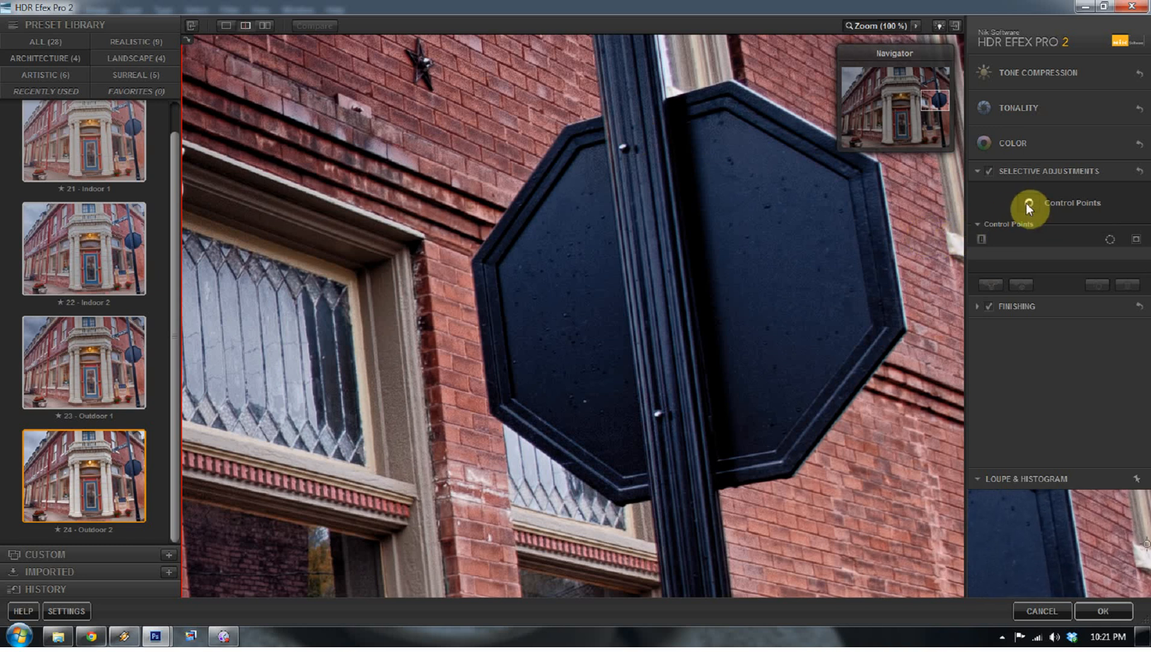
pyautogui.click(730, 253)
pyautogui.moveTo(765, 254); pyautogui.dragTo(687, 282)
pyautogui.click(717, 282)
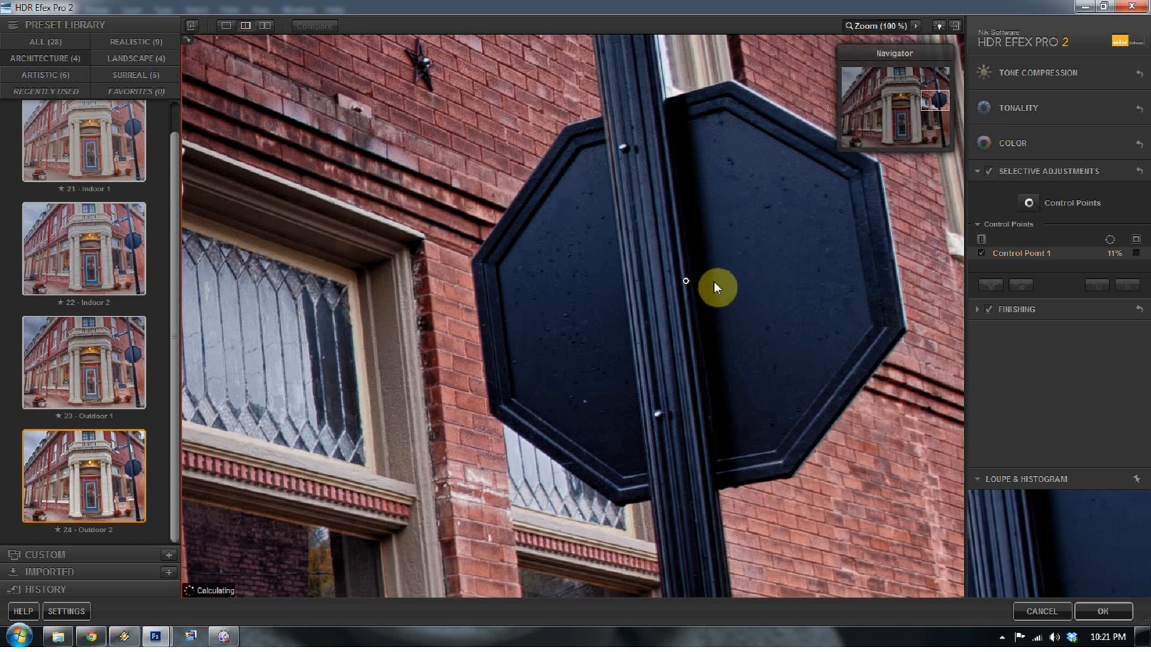
# Step: Adjust the sign control point's position and set its size to 13%, using the mask preview to check the selection
pyautogui.click(686, 281)
pyautogui.moveTo(719, 283); pyautogui.dragTo(723, 290)
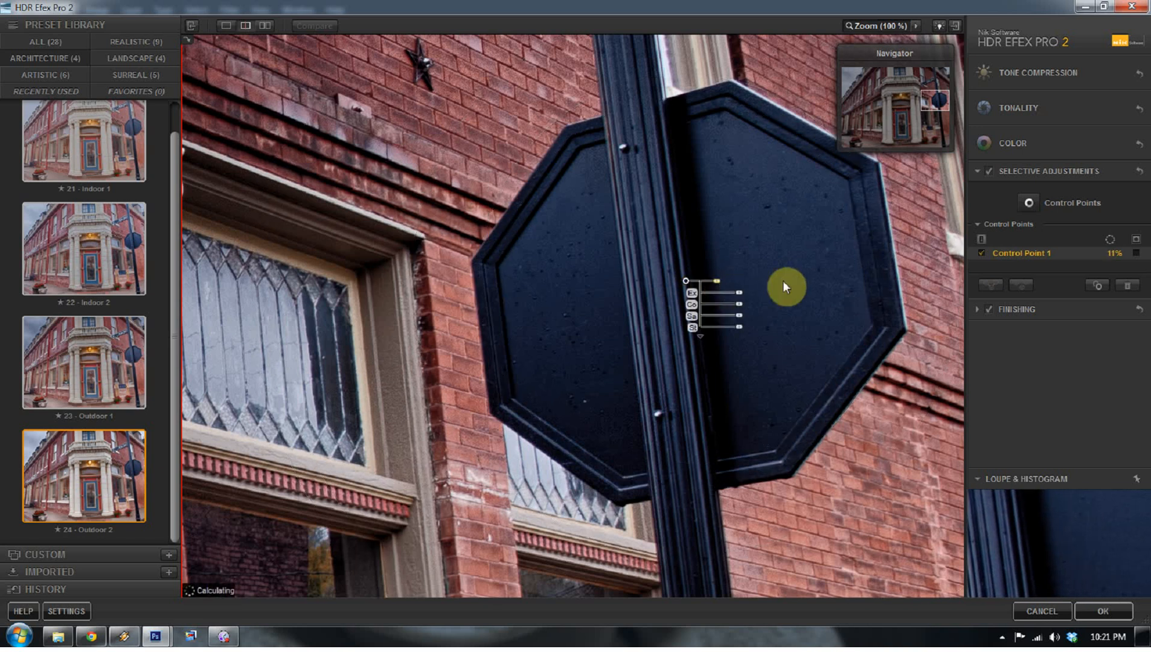
pyautogui.click(1136, 242)
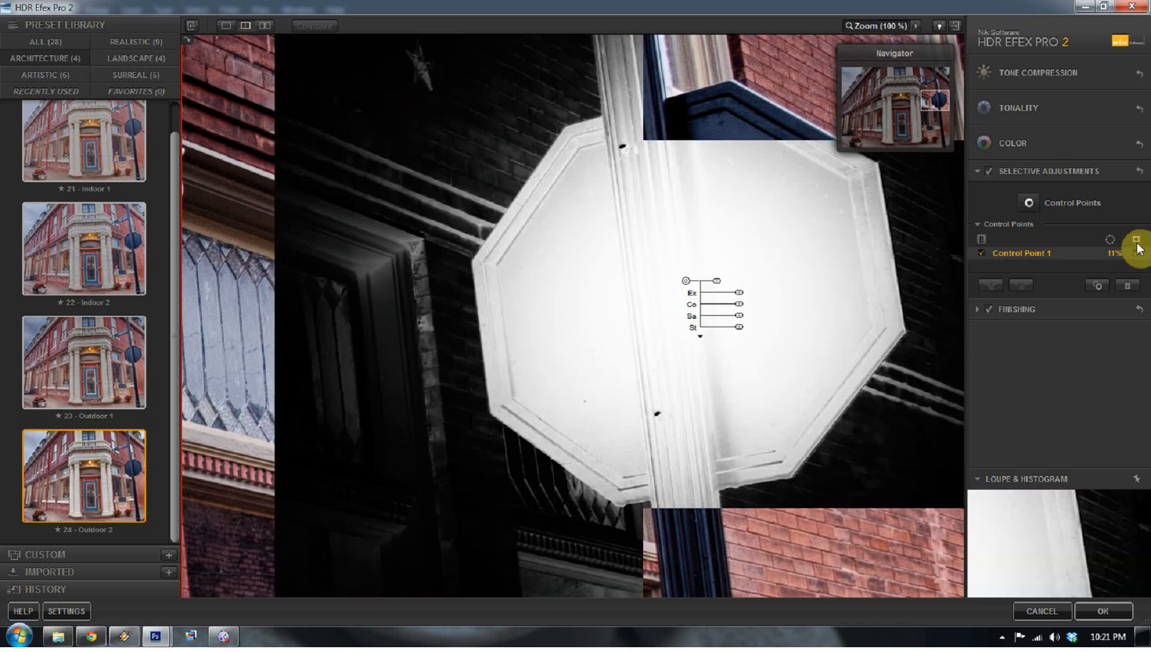
pyautogui.moveTo(723, 289); pyautogui.dragTo(687, 289)
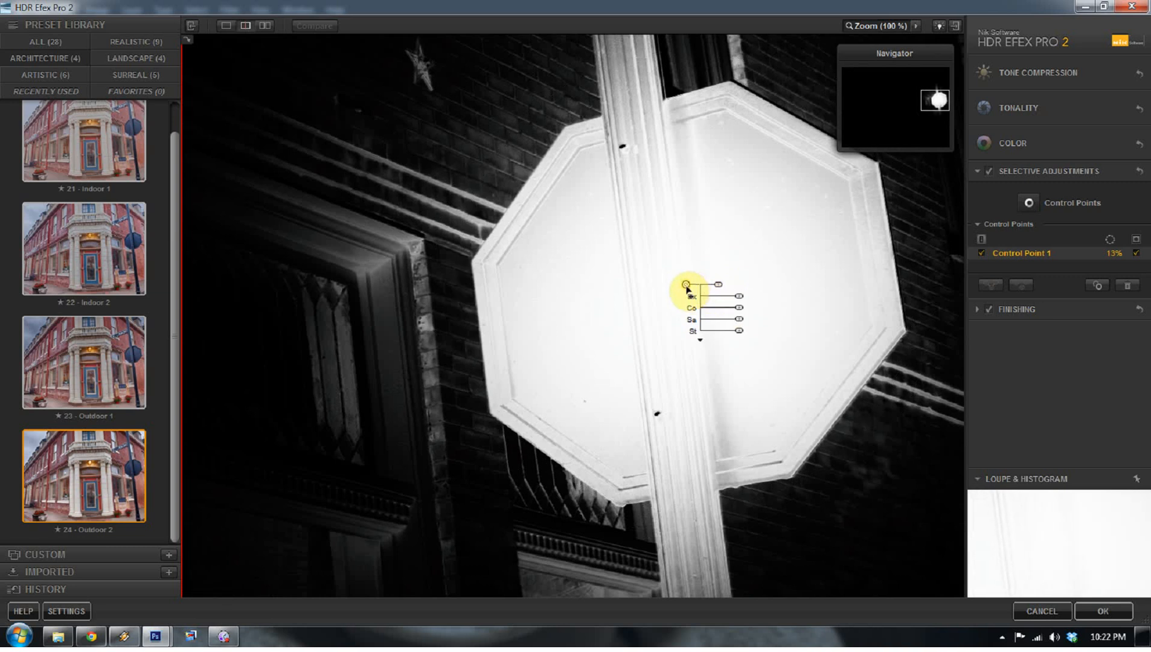
pyautogui.click(1136, 241)
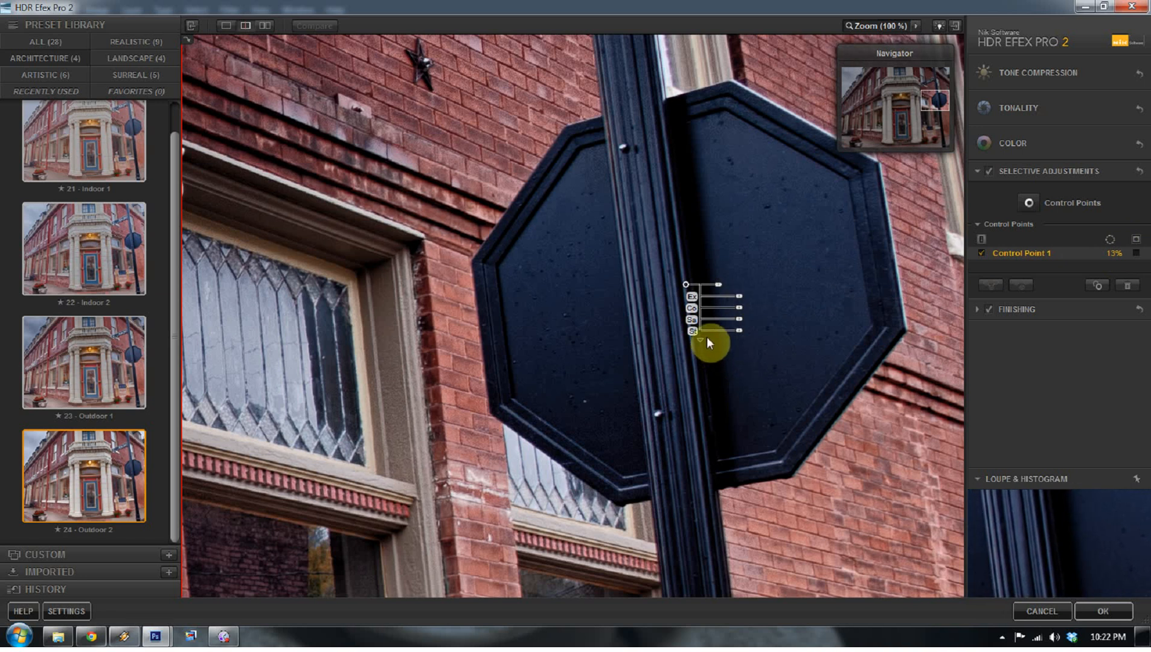
# Step: Raise the Structure of the sign's control point and lower its Blacks to -16%
pyautogui.moveTo(739, 331); pyautogui.dragTo(767, 337)
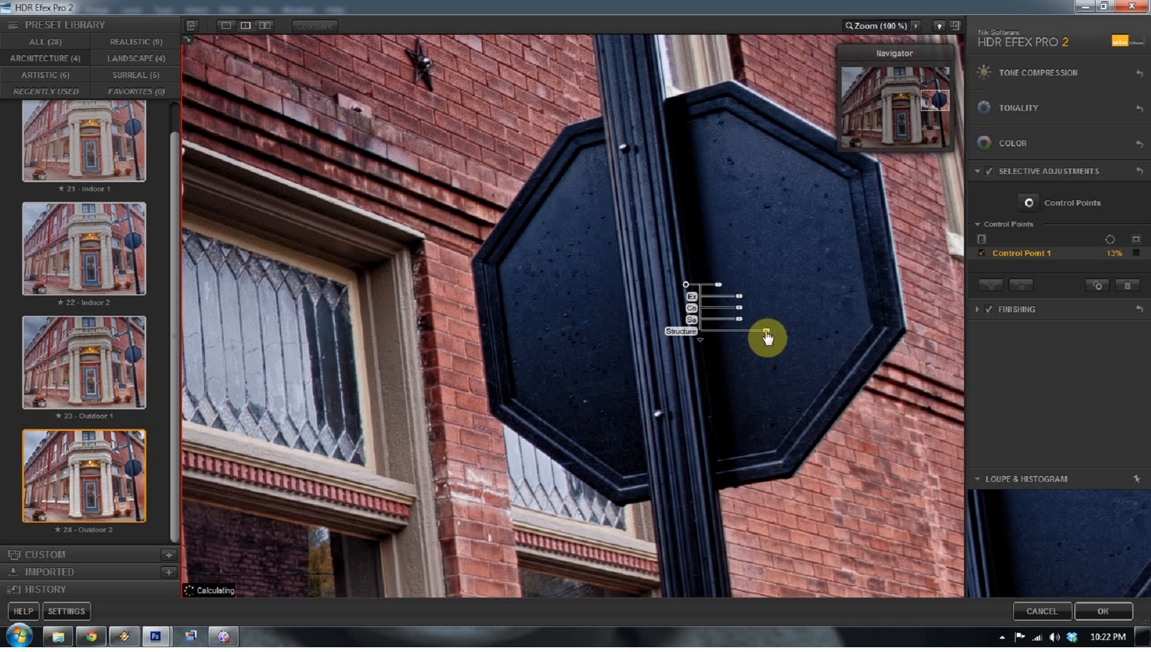
pyautogui.click(703, 342)
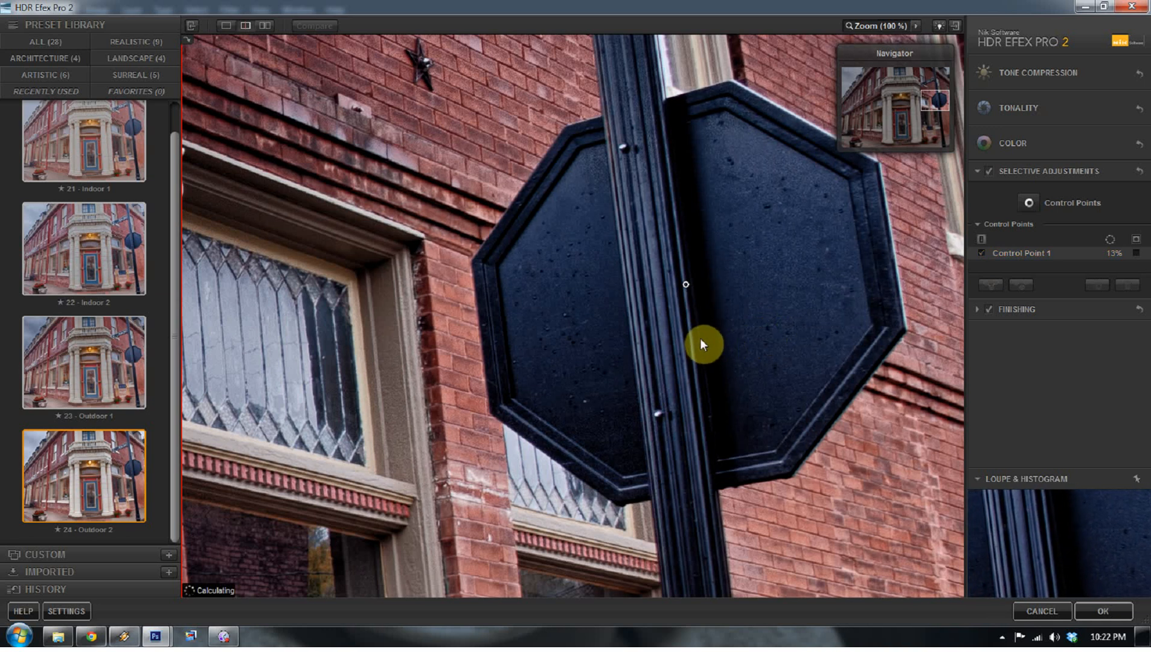
pyautogui.click(686, 285)
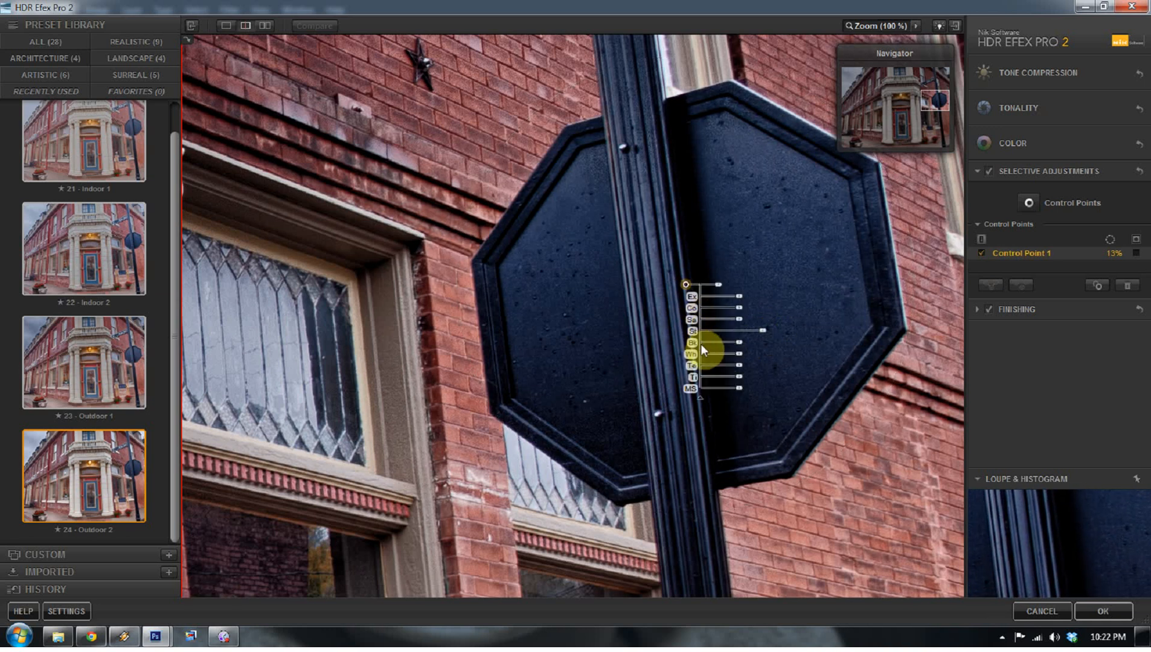
pyautogui.moveTo(739, 343)
pyautogui.mouseDown()
pyautogui.moveTo(760, 344)
pyautogui.moveTo(739, 341)
pyautogui.mouseUp()
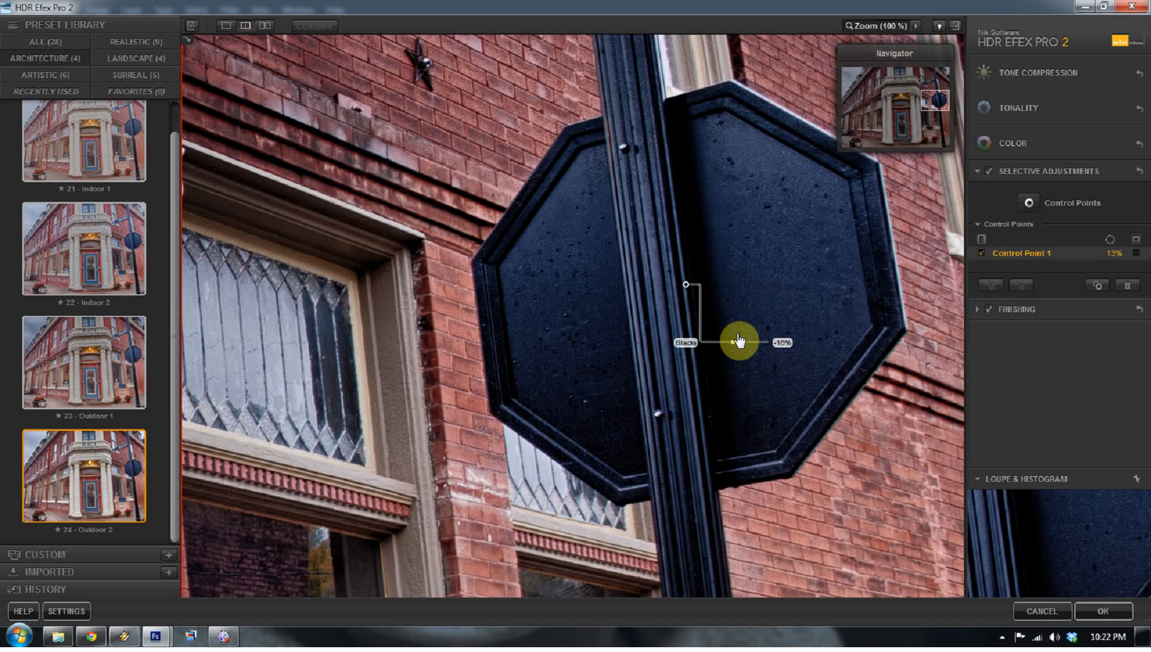
# Step: Add a second control point on the cloudy sky and enlarge it to 32% while previewing its mask
pyautogui.moveTo(874, 88); pyautogui.dragTo(850, 77)
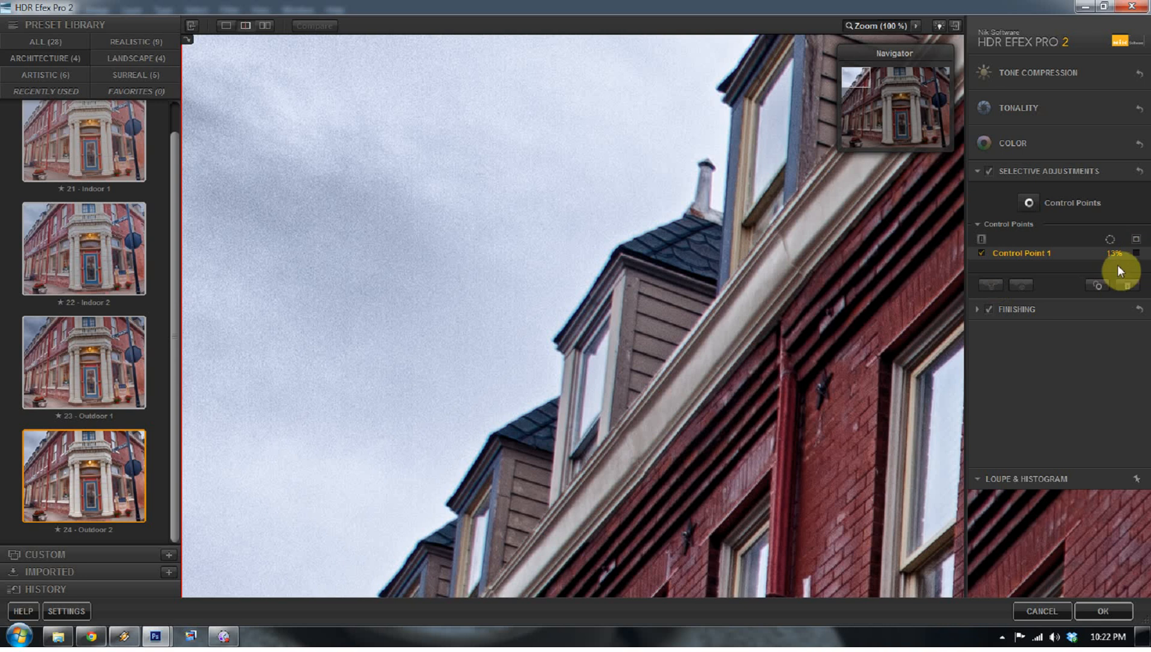
pyautogui.click(1024, 200)
pyautogui.click(393, 189)
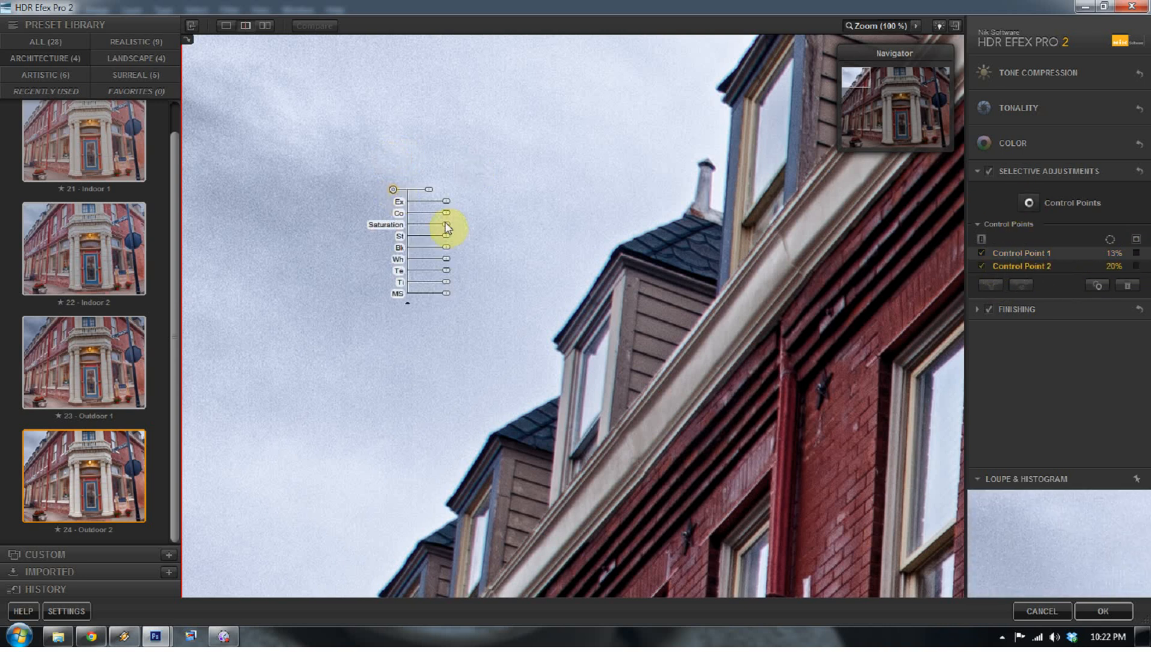
pyautogui.click(1136, 240)
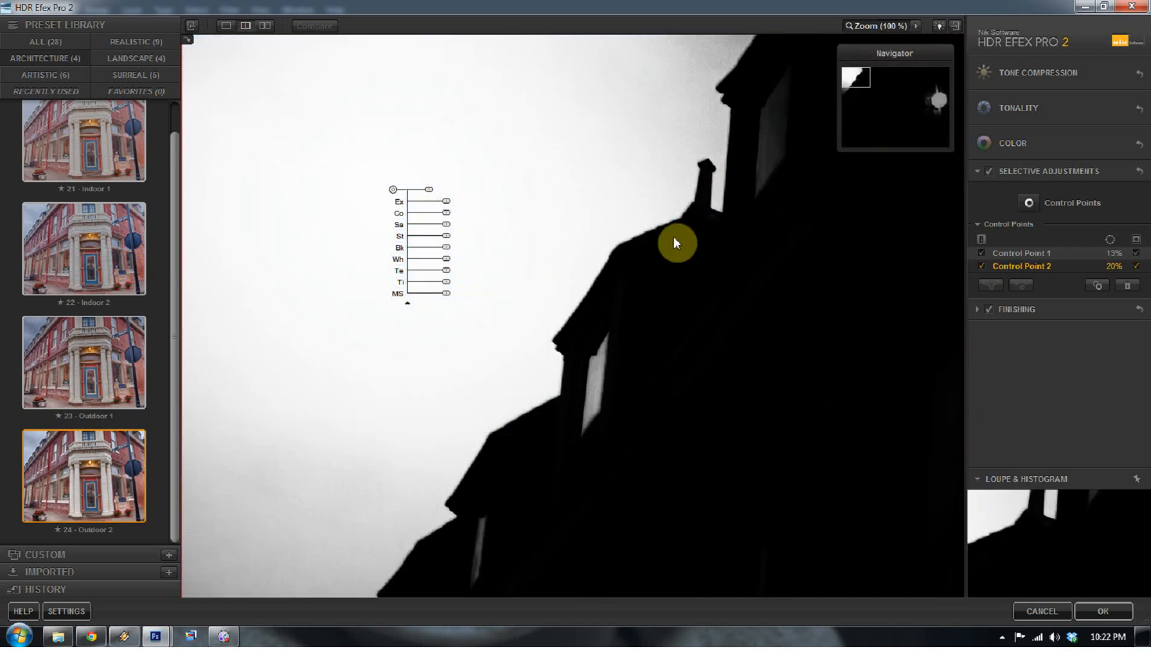
pyautogui.moveTo(430, 193); pyautogui.dragTo(439, 197)
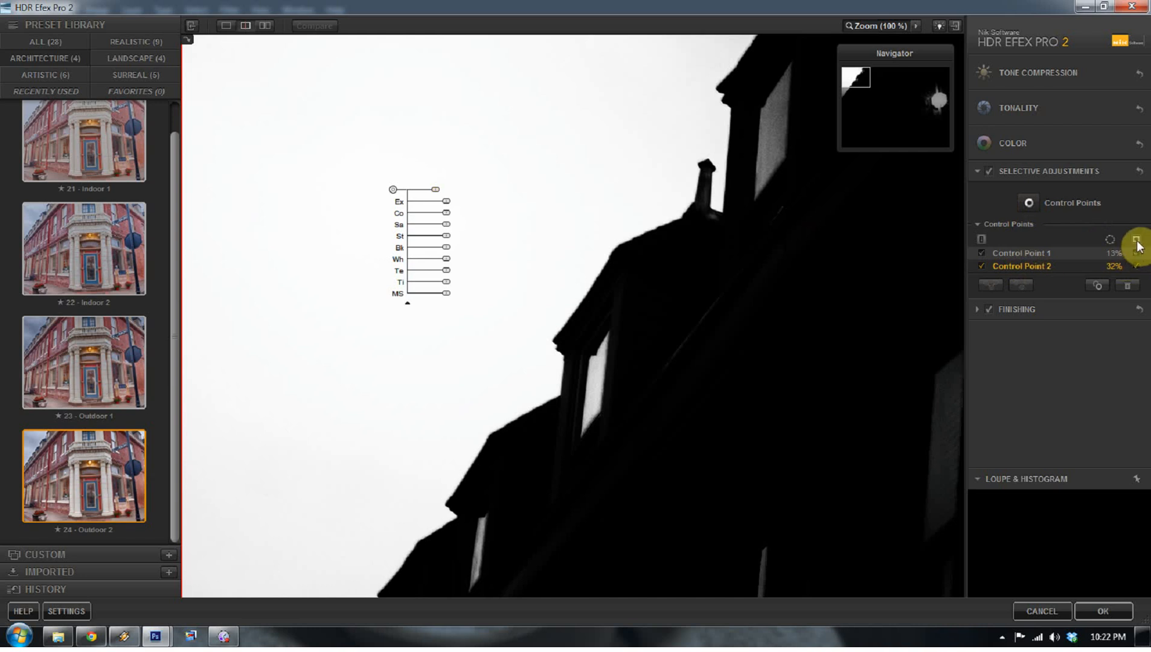
pyautogui.click(1136, 266)
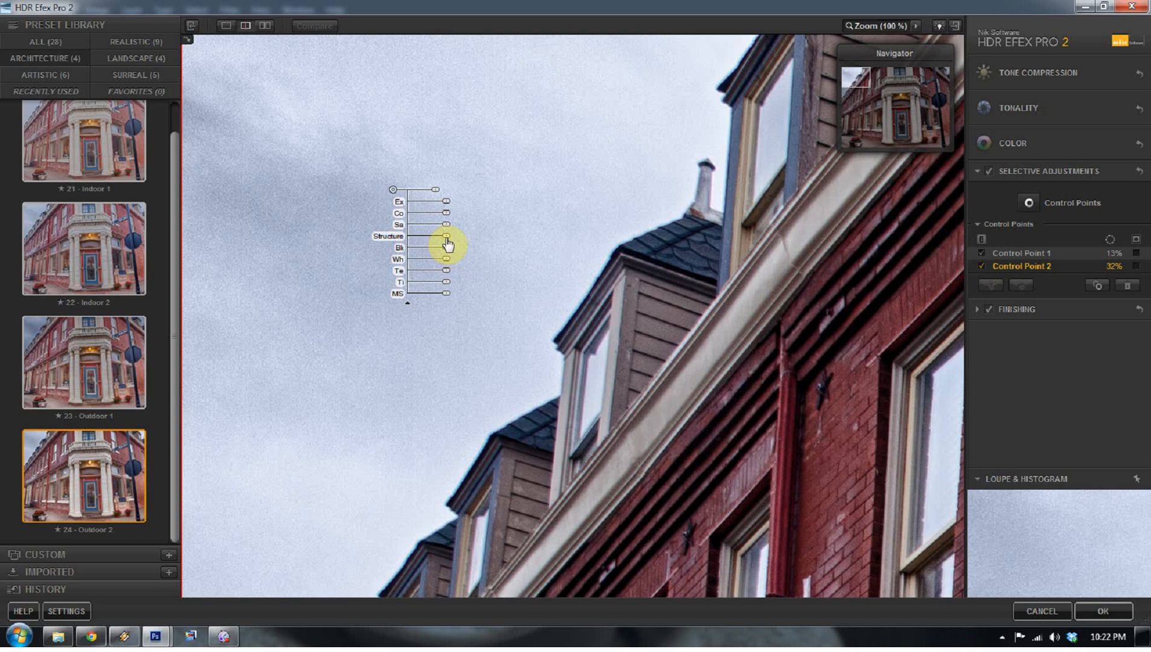
# Step: Lower the Structure and Method Strength of the sky's control point and return to the full-image view
pyautogui.moveTo(448, 243); pyautogui.dragTo(433, 244)
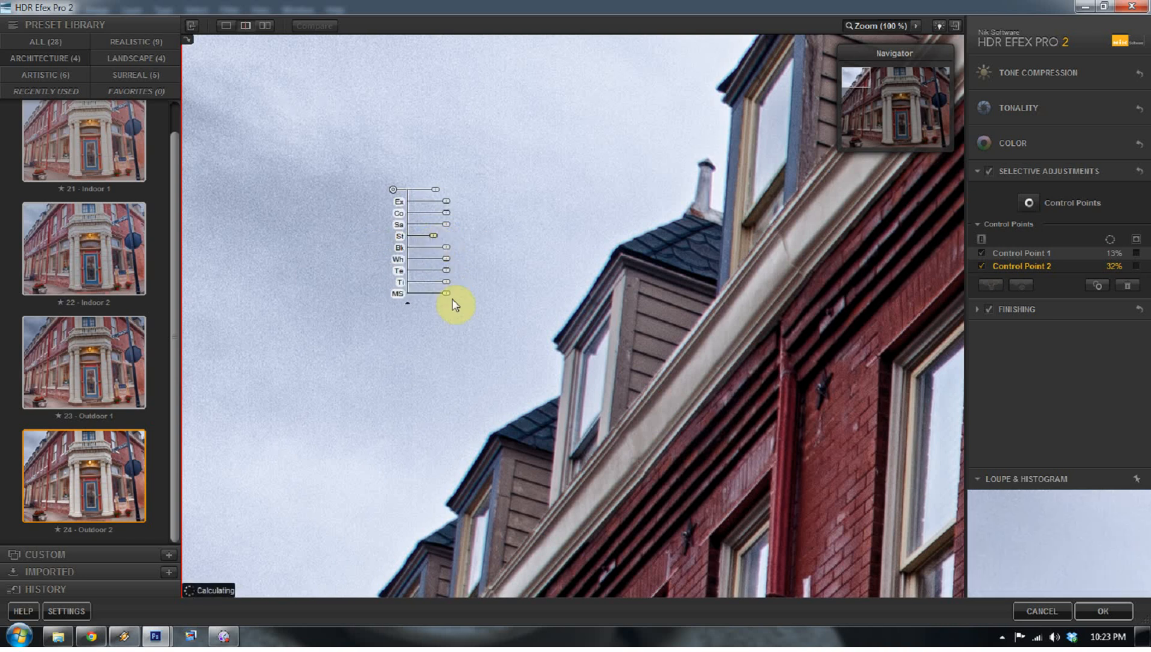
pyautogui.moveTo(447, 294); pyautogui.dragTo(436, 298)
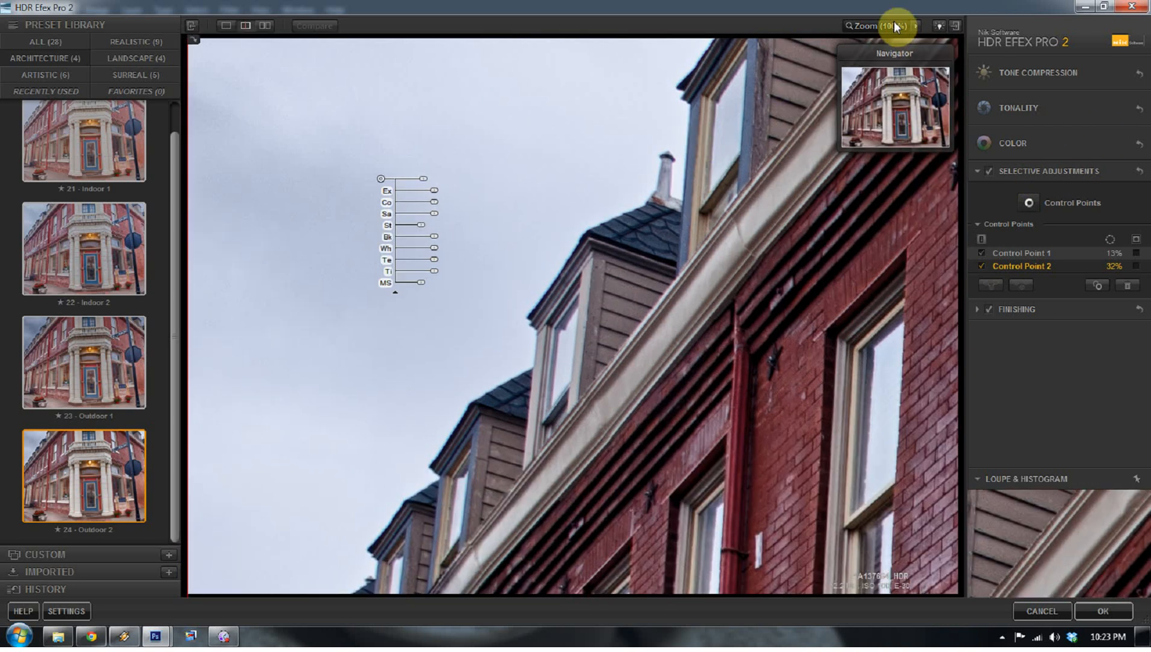
pyautogui.click(894, 24)
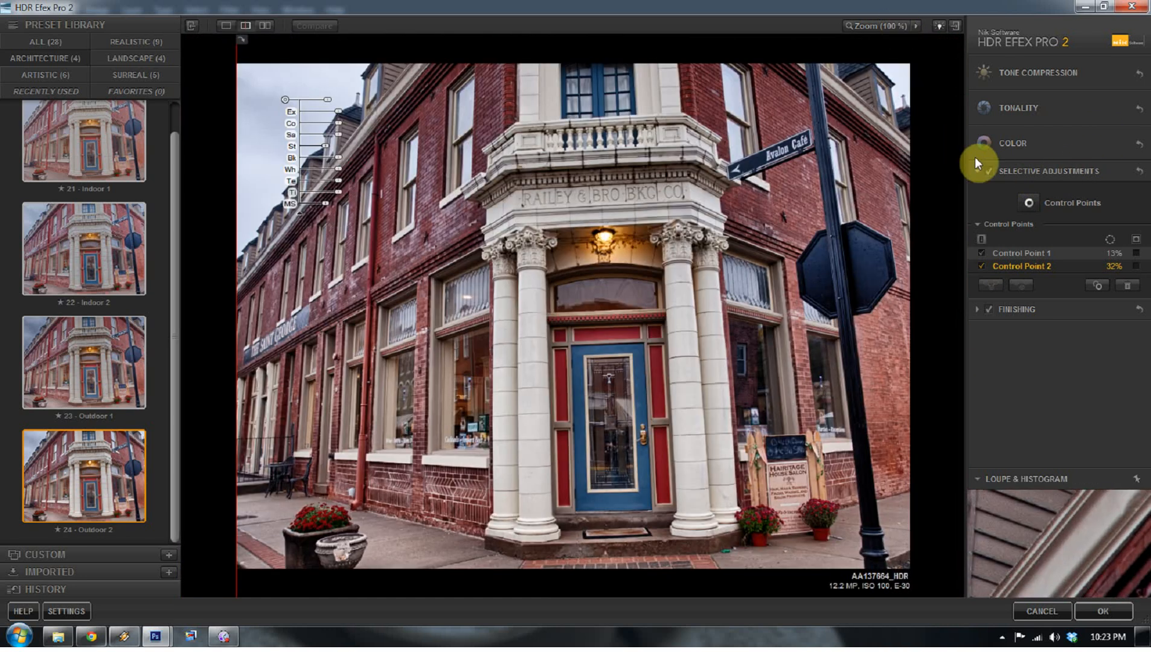
# Step: Open the Finishing settings and collapse the Selective Adjustments and Graduated Neutral Density sections
pyautogui.click(1032, 172)
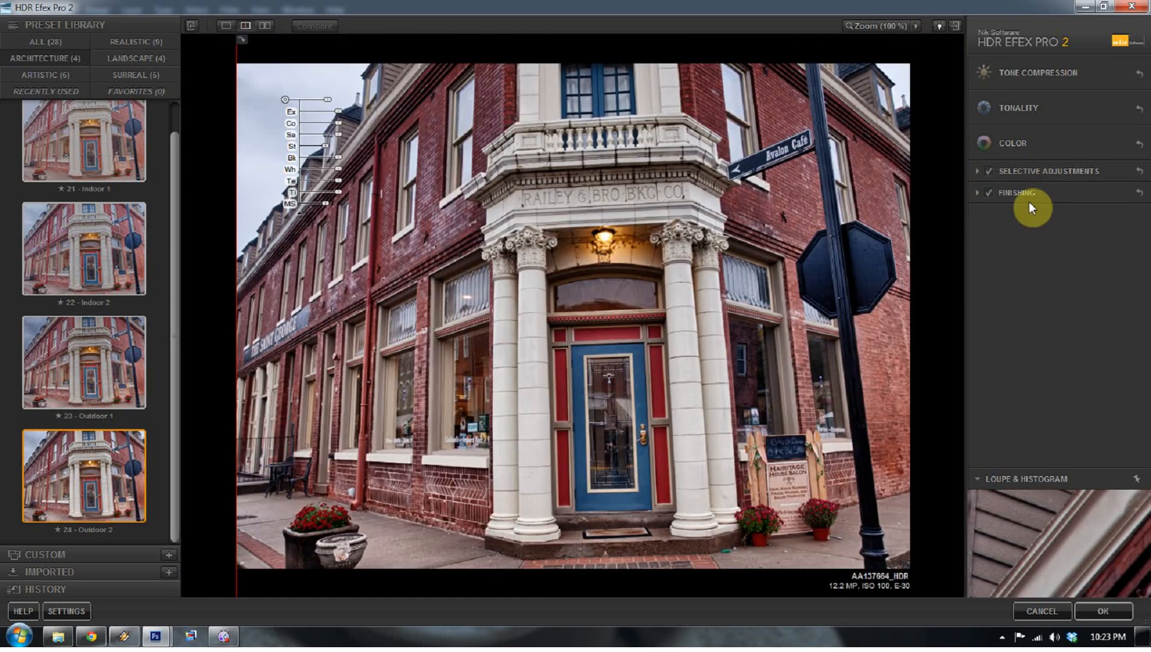
pyautogui.click(1031, 189)
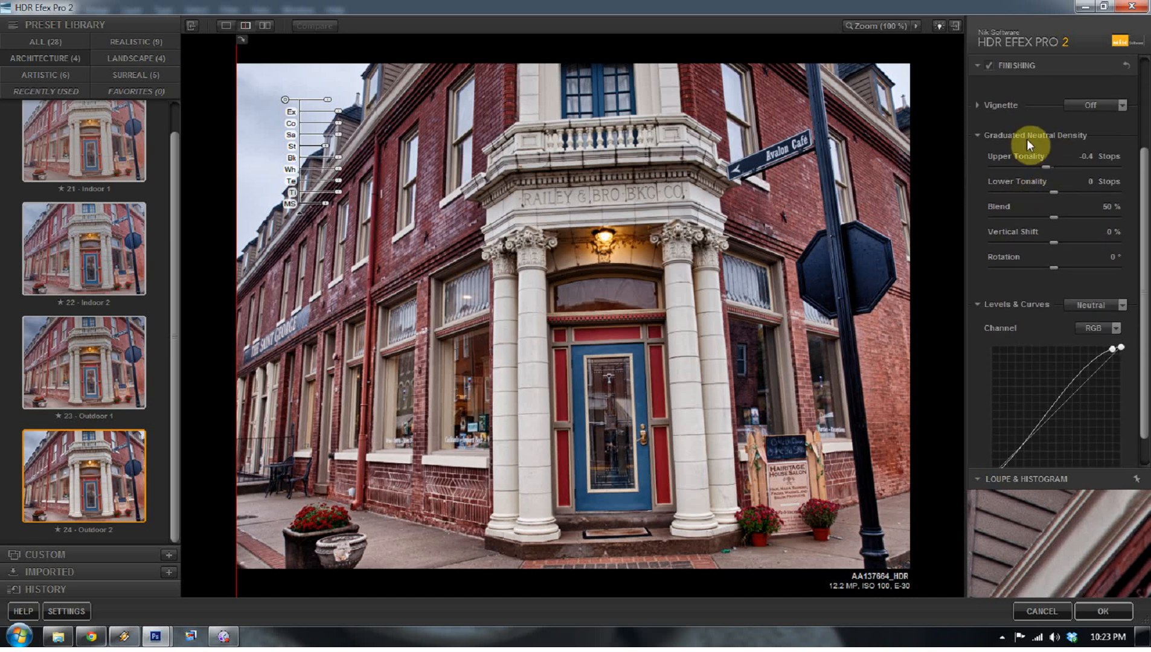
pyautogui.click(978, 134)
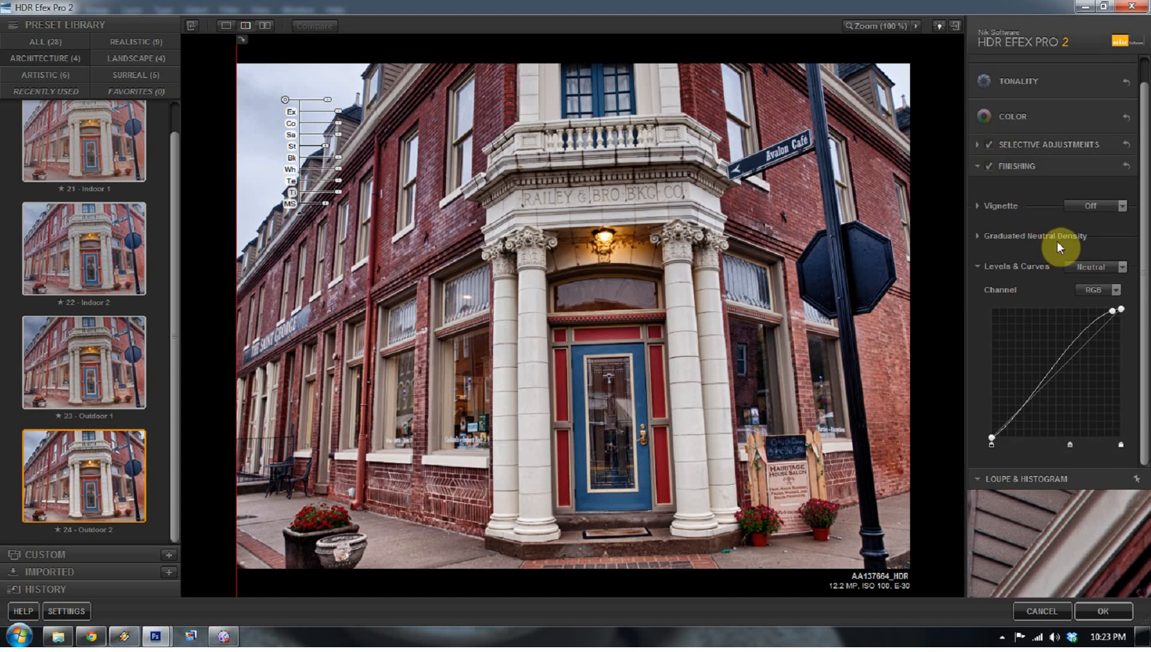
# Step: Try the Black Frame 1 vignette with Amount -1% and Size 53%, and set the vignette back to Off
pyautogui.click(975, 205)
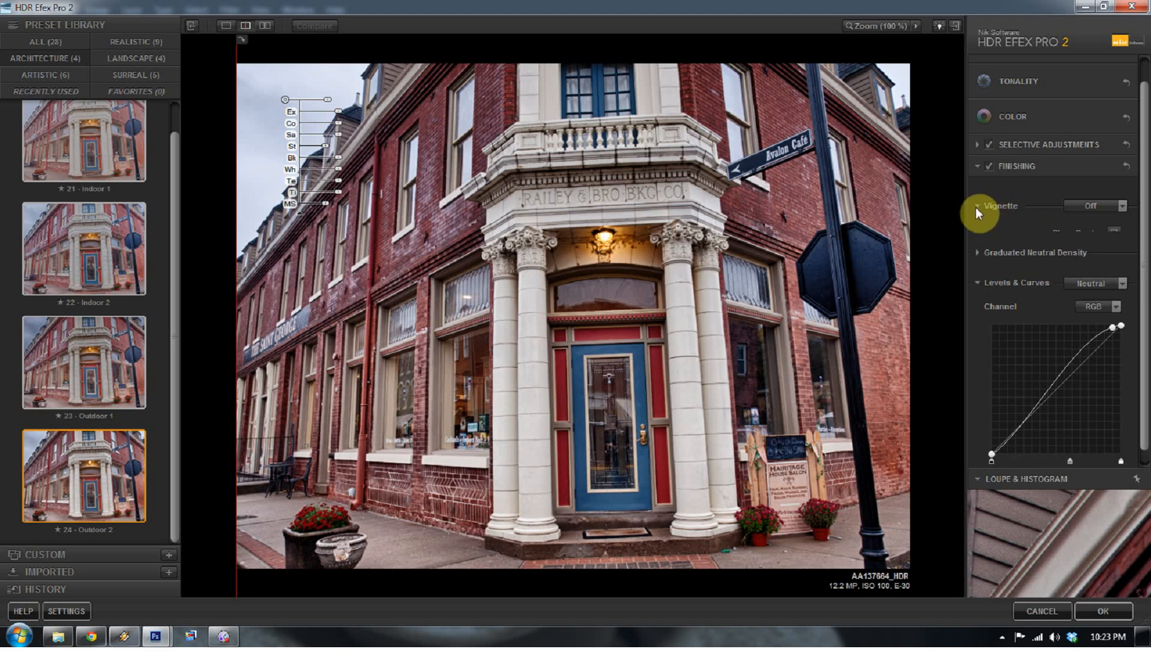
pyautogui.click(1125, 205)
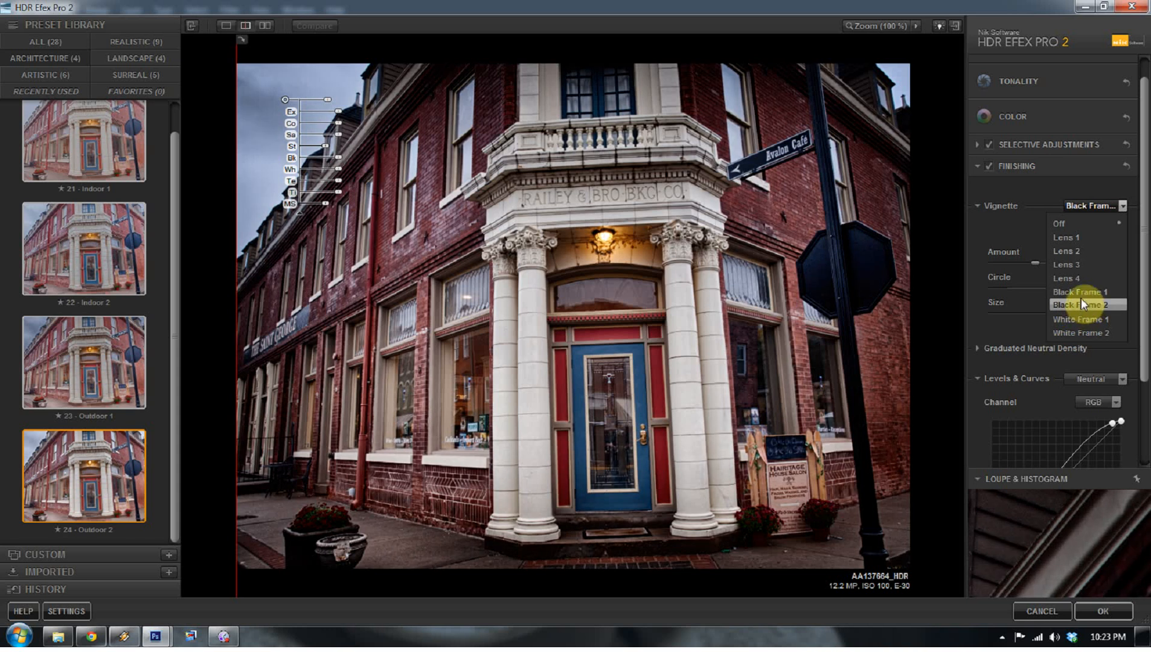
pyautogui.click(1080, 294)
pyautogui.moveTo(1034, 264)
pyautogui.mouseDown()
pyautogui.moveTo(1068, 260)
pyautogui.moveTo(1050, 259)
pyautogui.mouseUp()
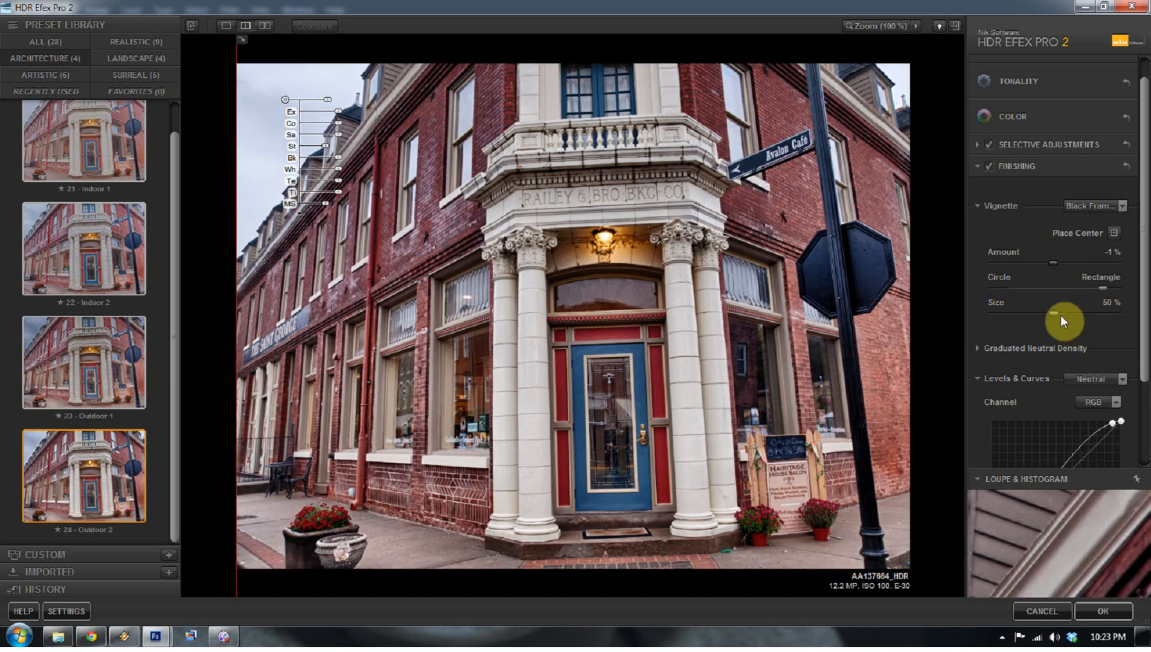
pyautogui.moveTo(1059, 314); pyautogui.dragTo(1064, 314)
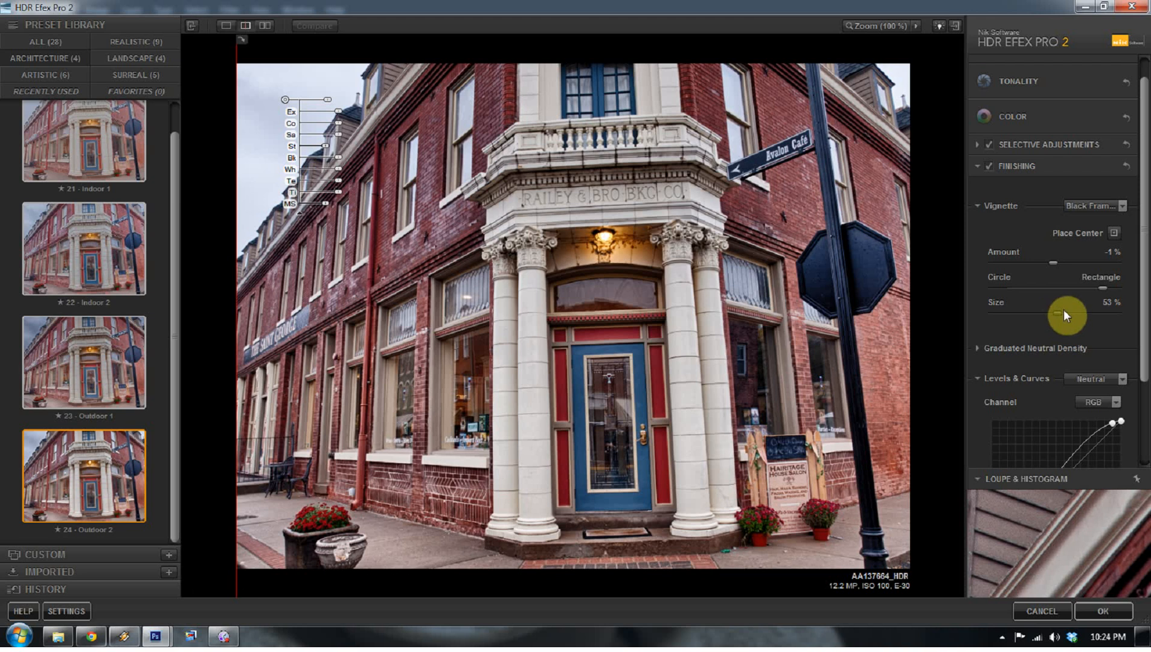
pyautogui.click(1087, 206)
pyautogui.click(1078, 224)
pyautogui.click(978, 206)
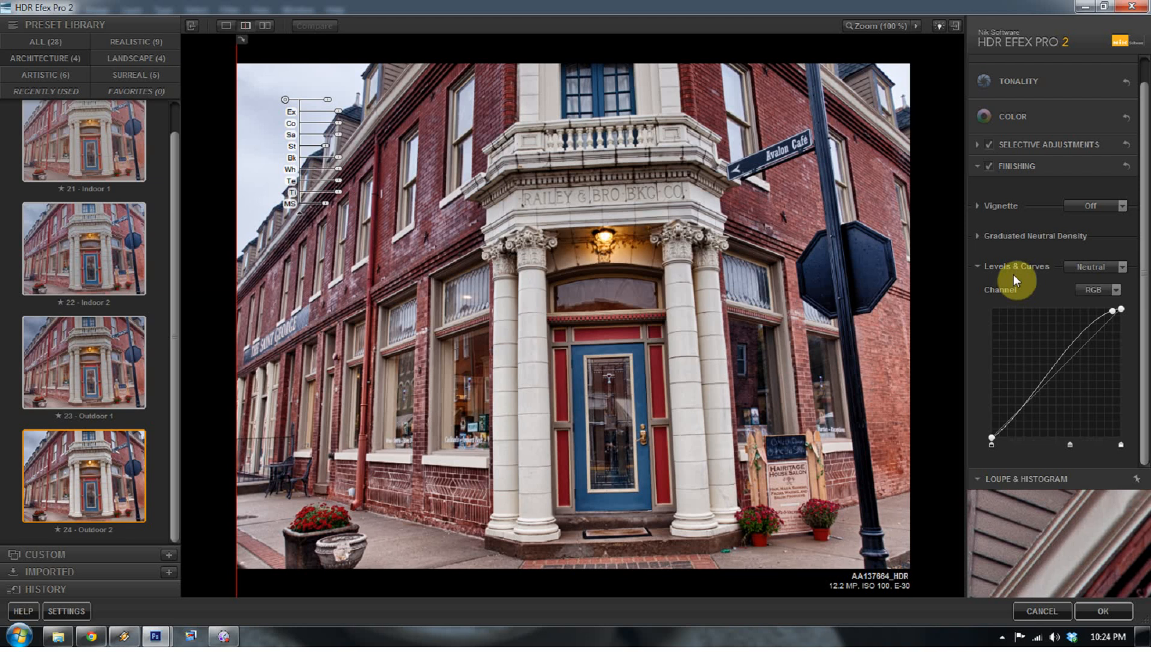
# Step: Apply the HDR adjustments to return the merged image to Photoshop, and reposition its document window
pyautogui.click(1098, 611)
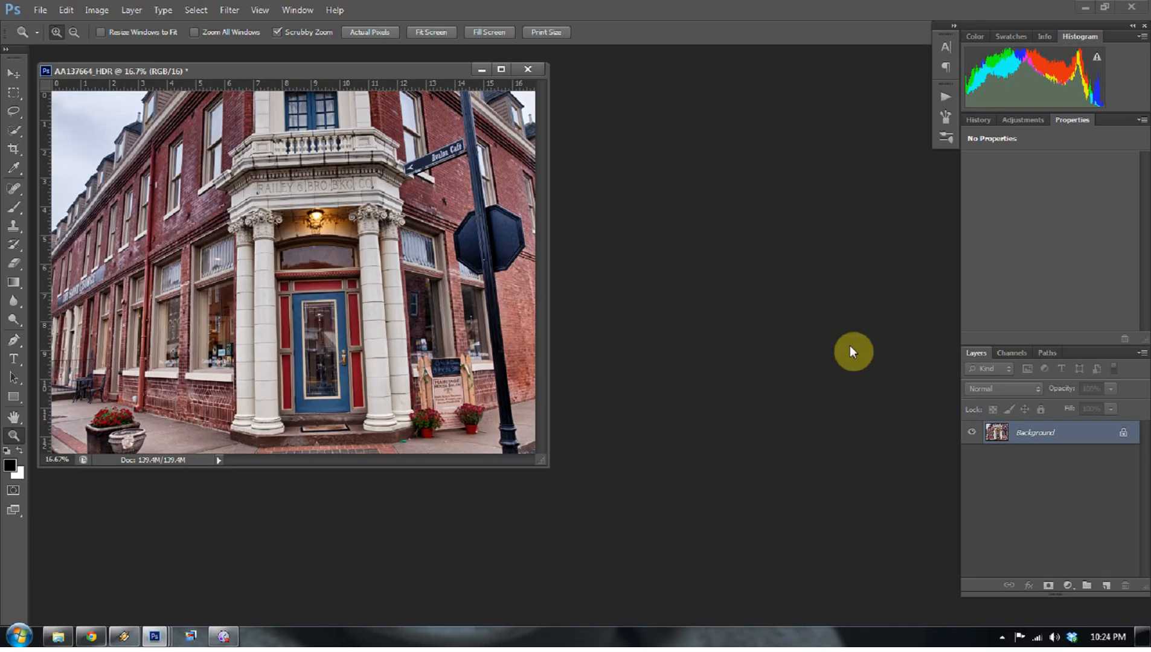
pyautogui.moveTo(123, 75); pyautogui.dragTo(153, 76)
# Step: Check in the Camera Raw preferences that JPEG and TIFF handling is set to automatically open all supported files
pyautogui.click(68, 11)
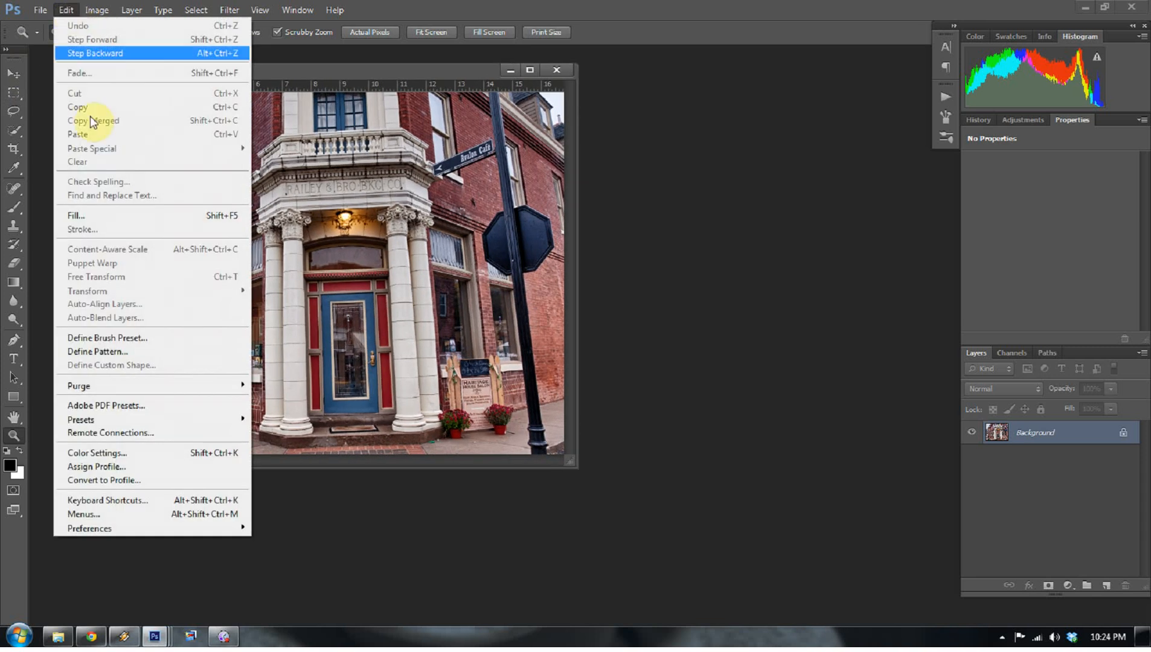
pyautogui.moveTo(96, 529)
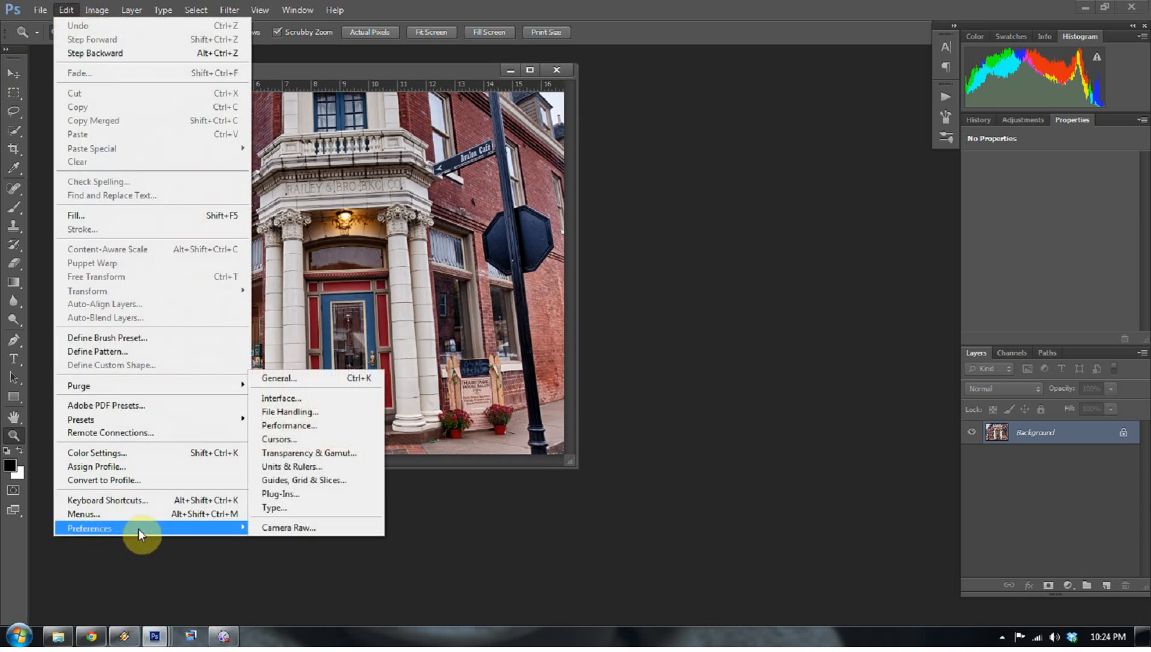
pyautogui.click(362, 529)
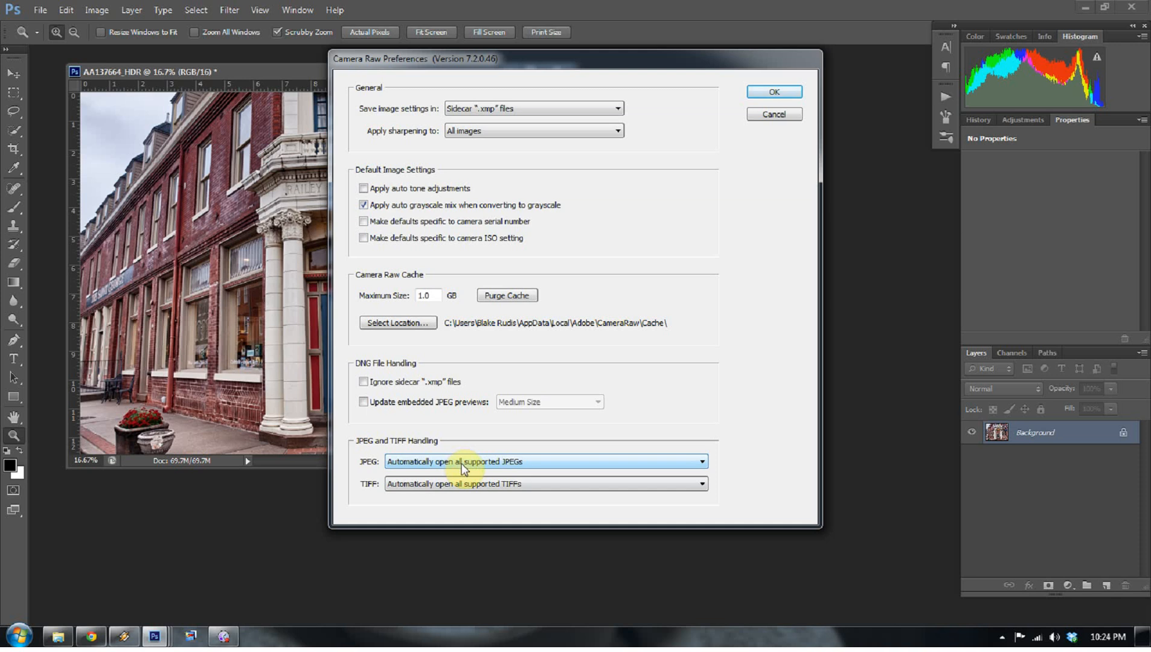
pyautogui.click(641, 467)
pyautogui.click(636, 468)
pyautogui.click(640, 487)
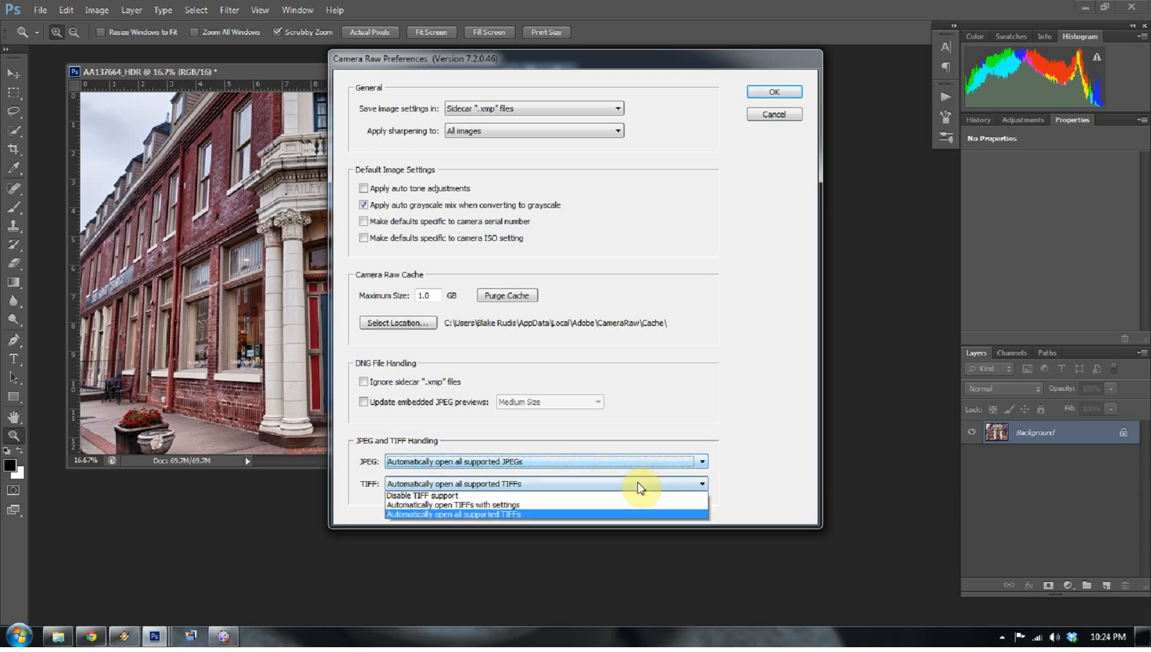
pyautogui.click(631, 485)
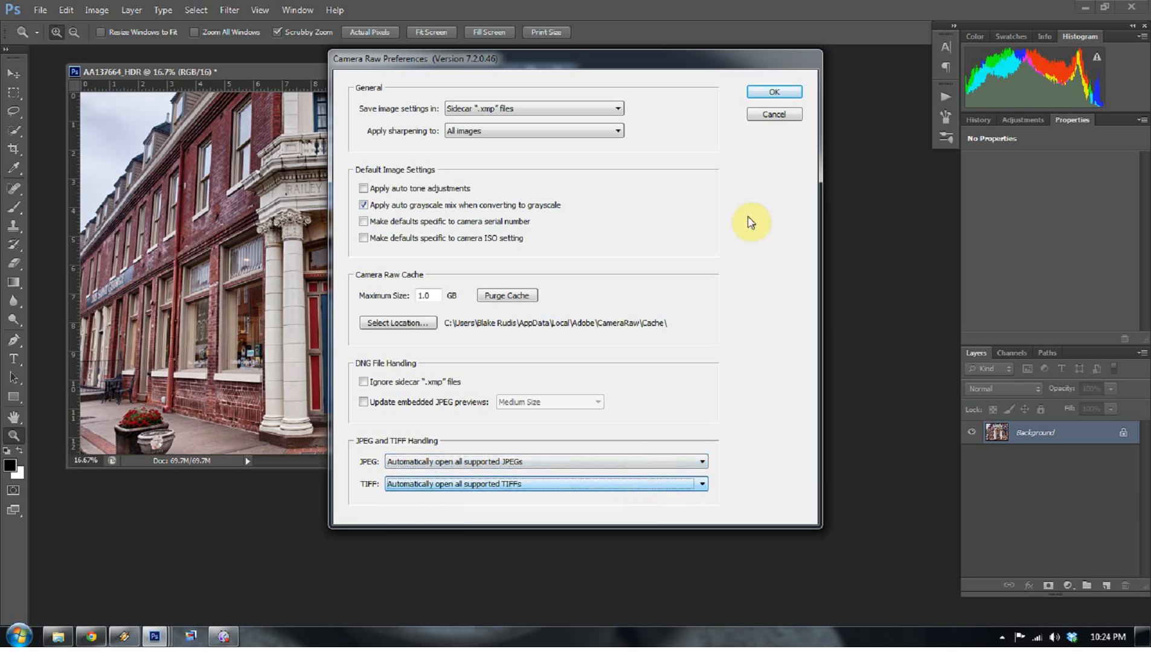
pyautogui.click(773, 92)
# Step: Save the image as the TIFF "HDR Efex Pro Tiff" in the 01 Experiments folder with LZW compression, replacing the existing file
pyautogui.click(41, 11)
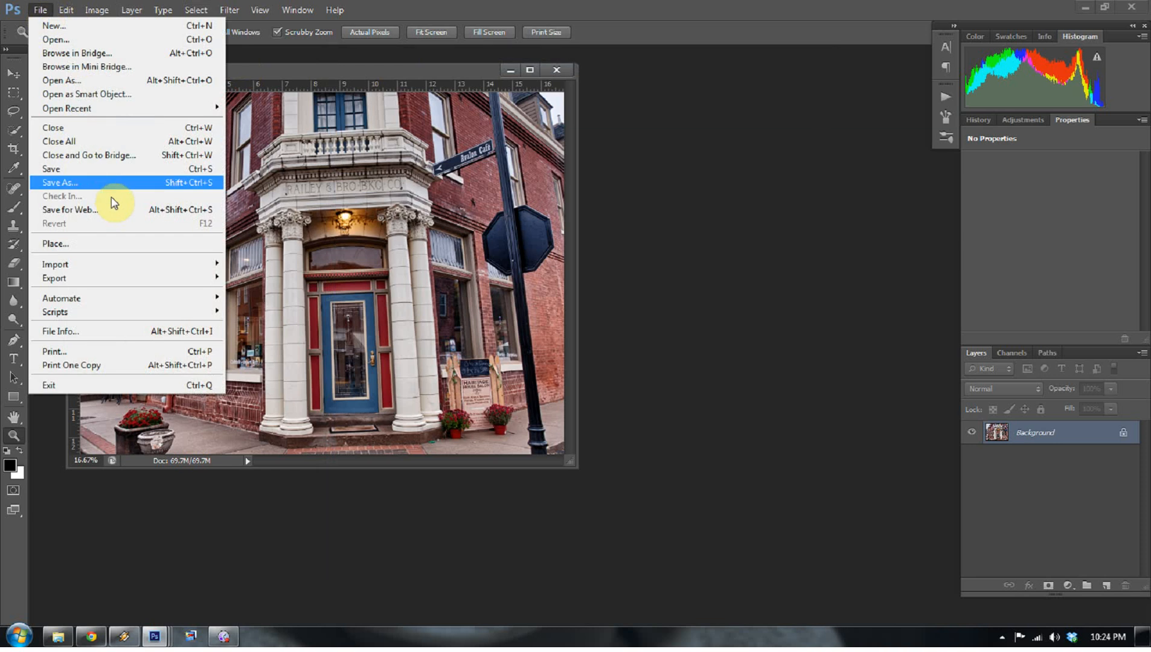
pyautogui.click(111, 184)
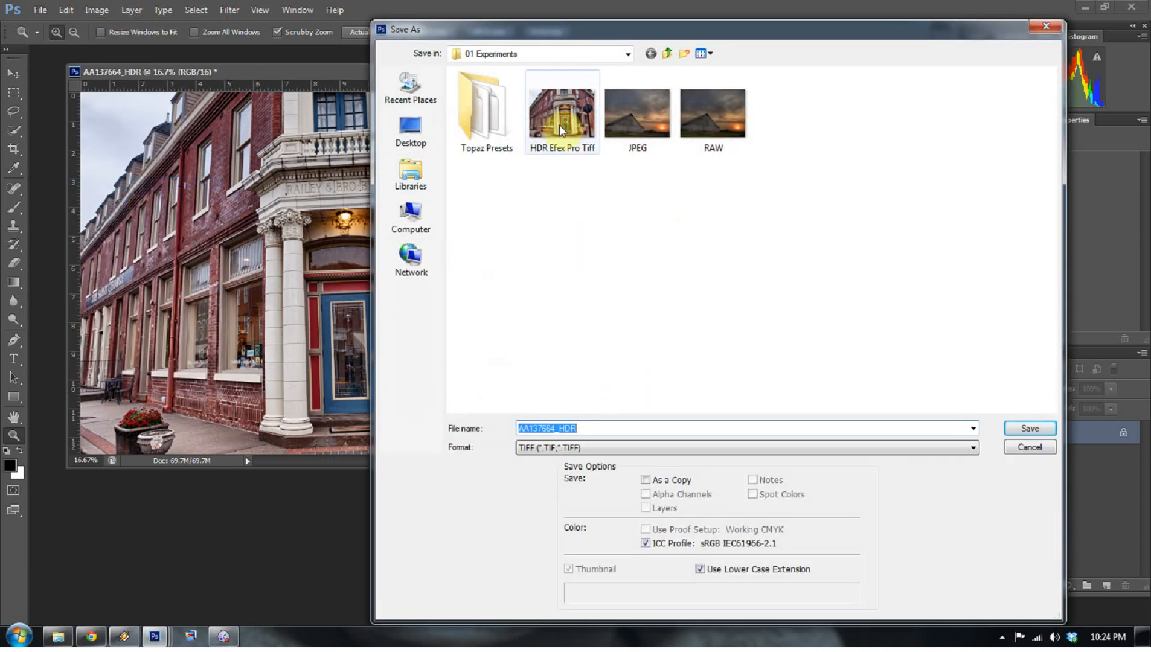
pyautogui.click(559, 127)
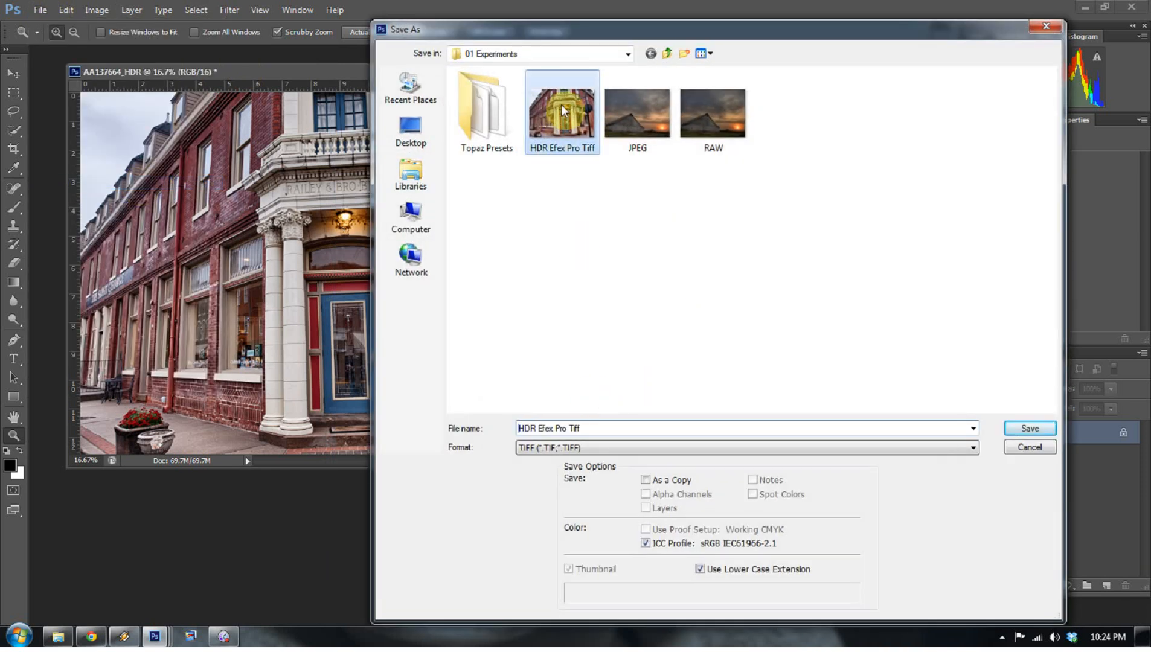
pyautogui.click(1030, 428)
pyautogui.click(540, 240)
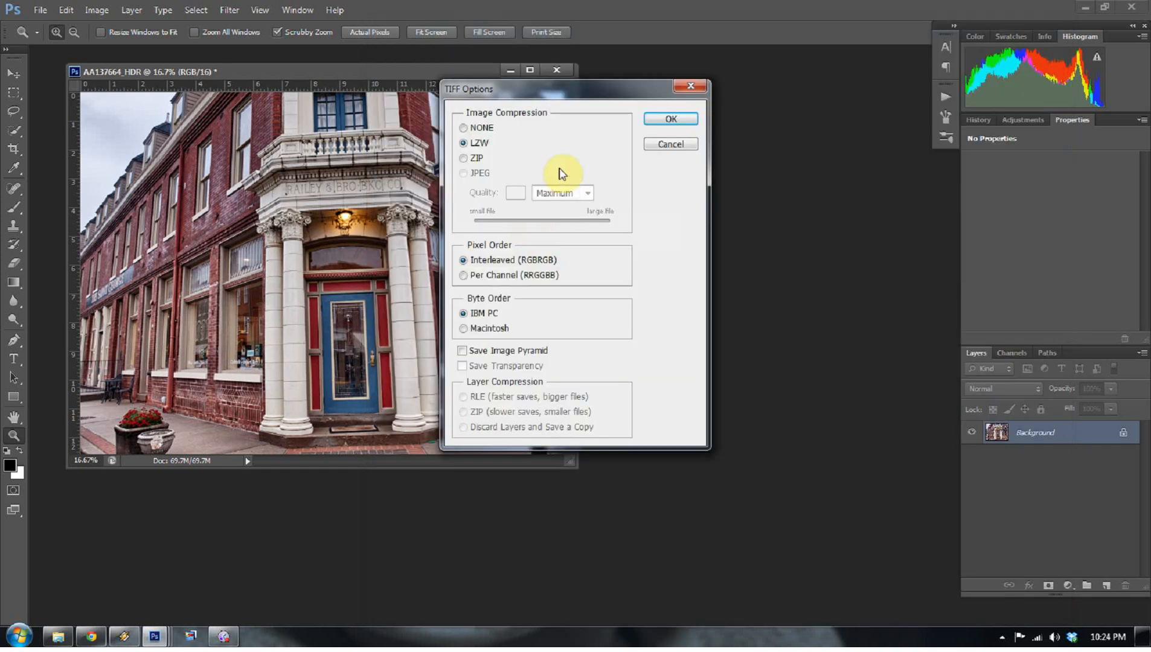
pyautogui.click(670, 118)
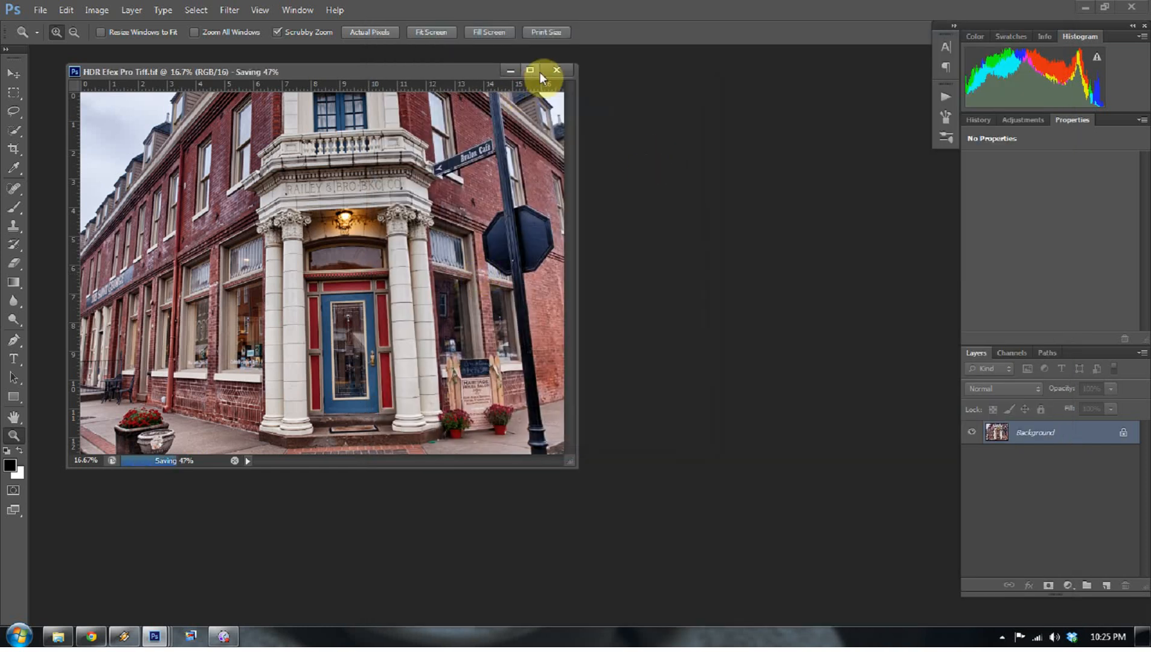
# Step: Close the saved document window and reopen HDR Efex Pro Tiff.tif in Camera Raw
pyautogui.click(72, 638)
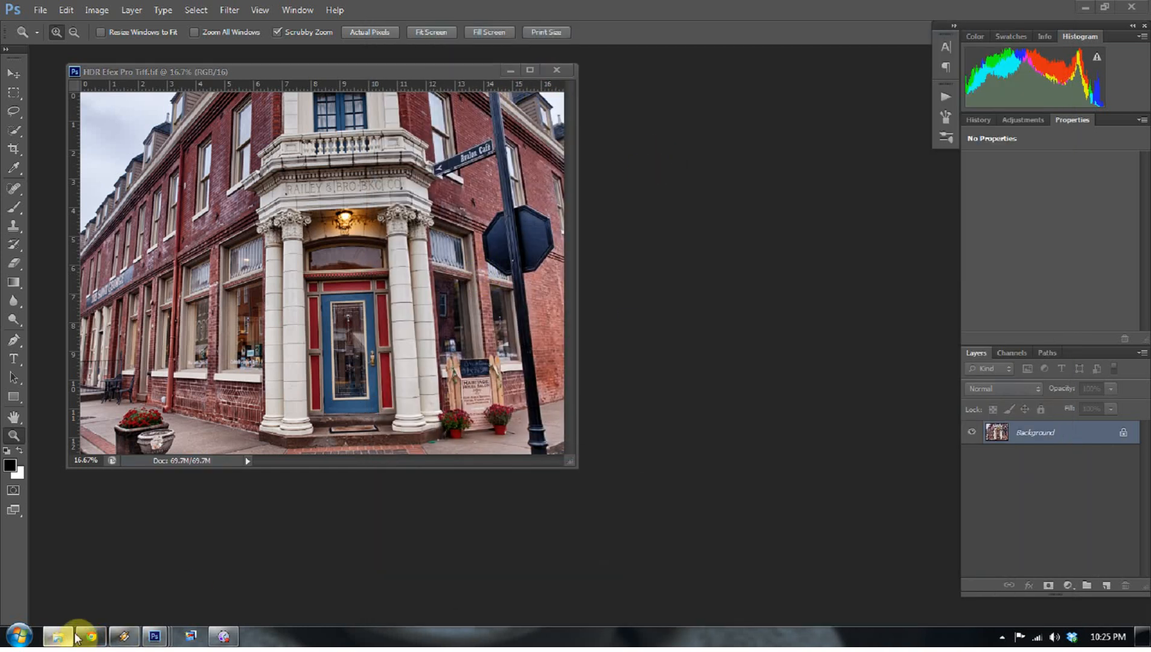
pyautogui.click(557, 71)
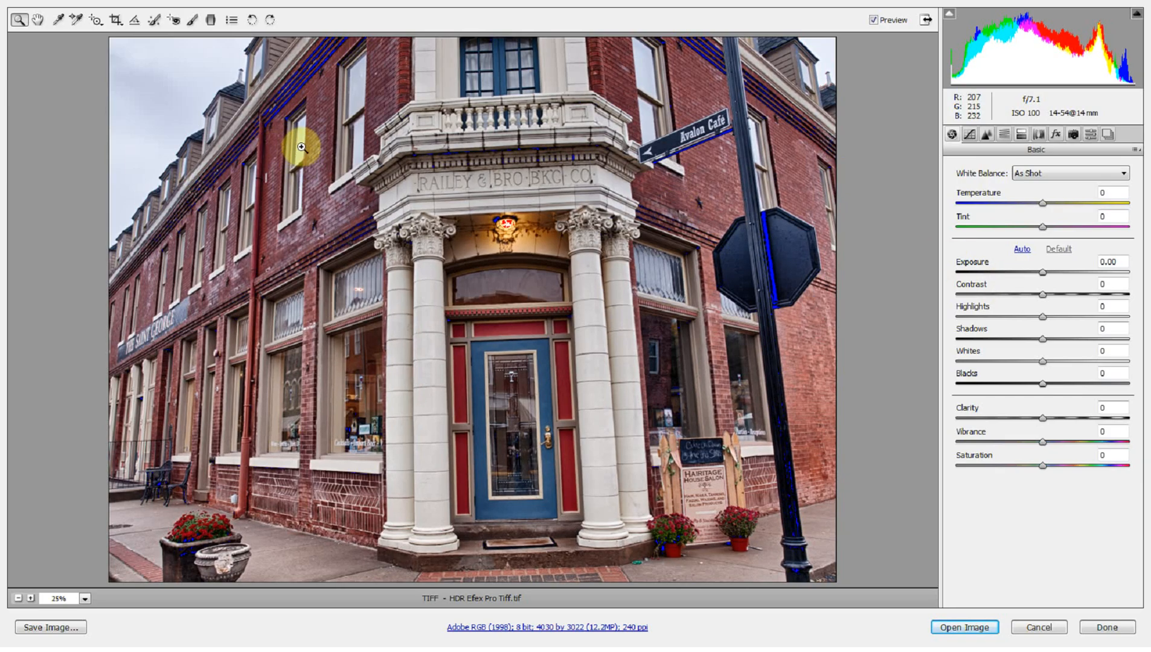
# Step: Reduce the noise in the brickwork by setting Luminance to 35 and Luminance Detail to 35 in the Detail settings
pyautogui.moveTo(240, 119); pyautogui.dragTo(444, 277)
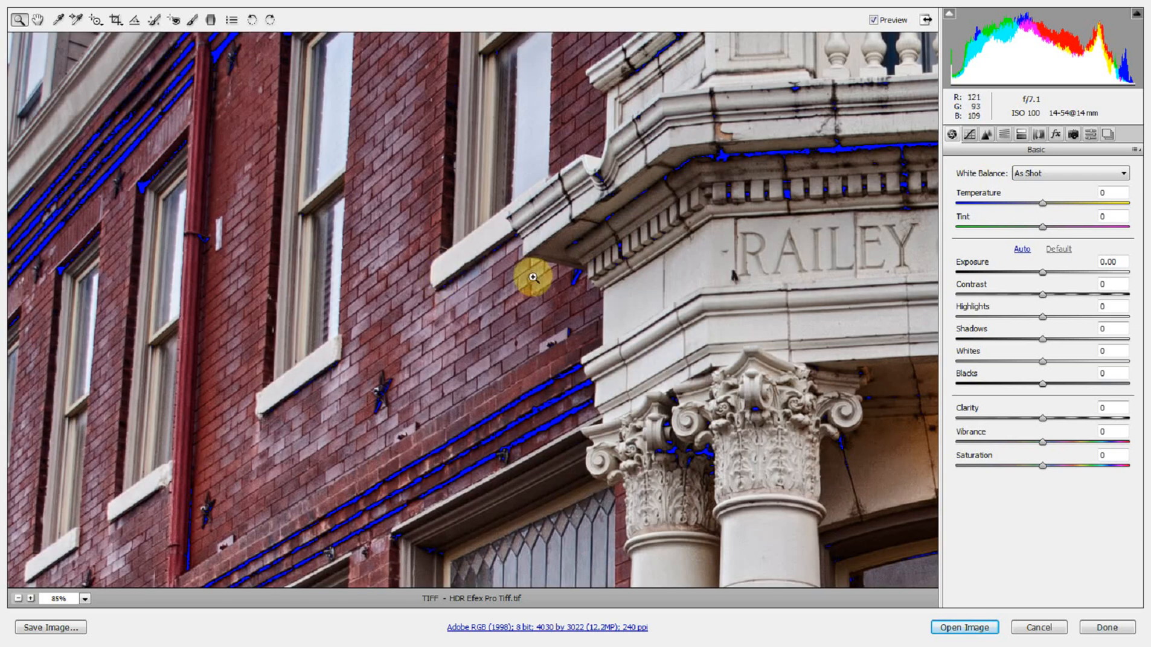
pyautogui.moveTo(348, 150); pyautogui.dragTo(591, 351)
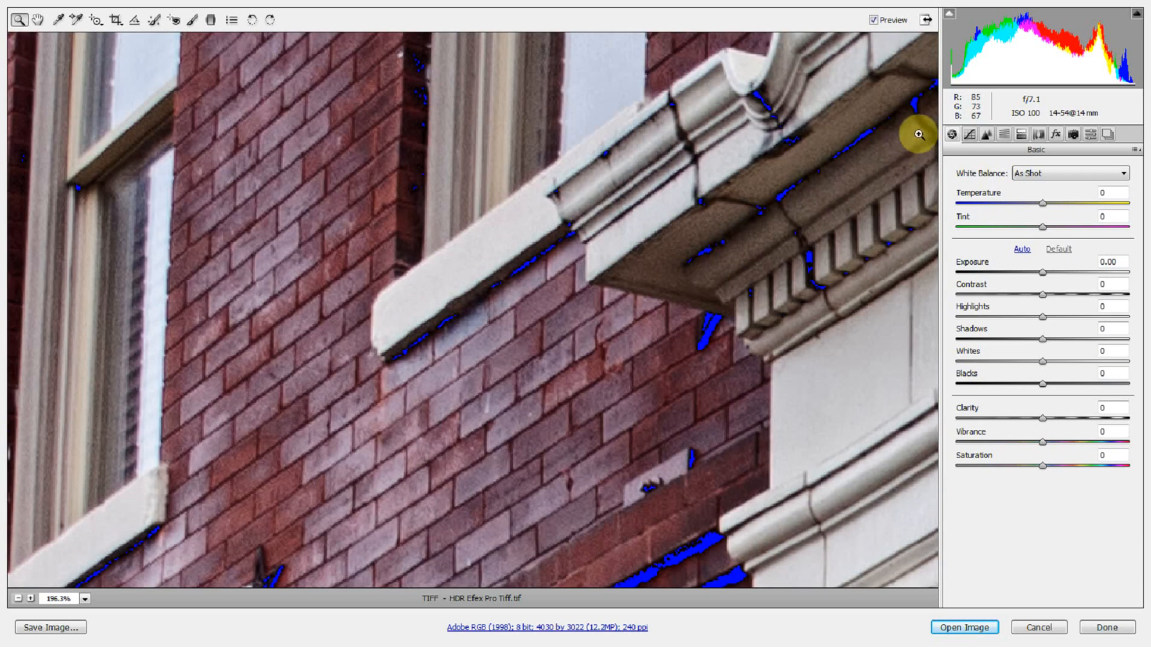
pyautogui.click(986, 134)
pyautogui.moveTo(958, 311); pyautogui.dragTo(1015, 336)
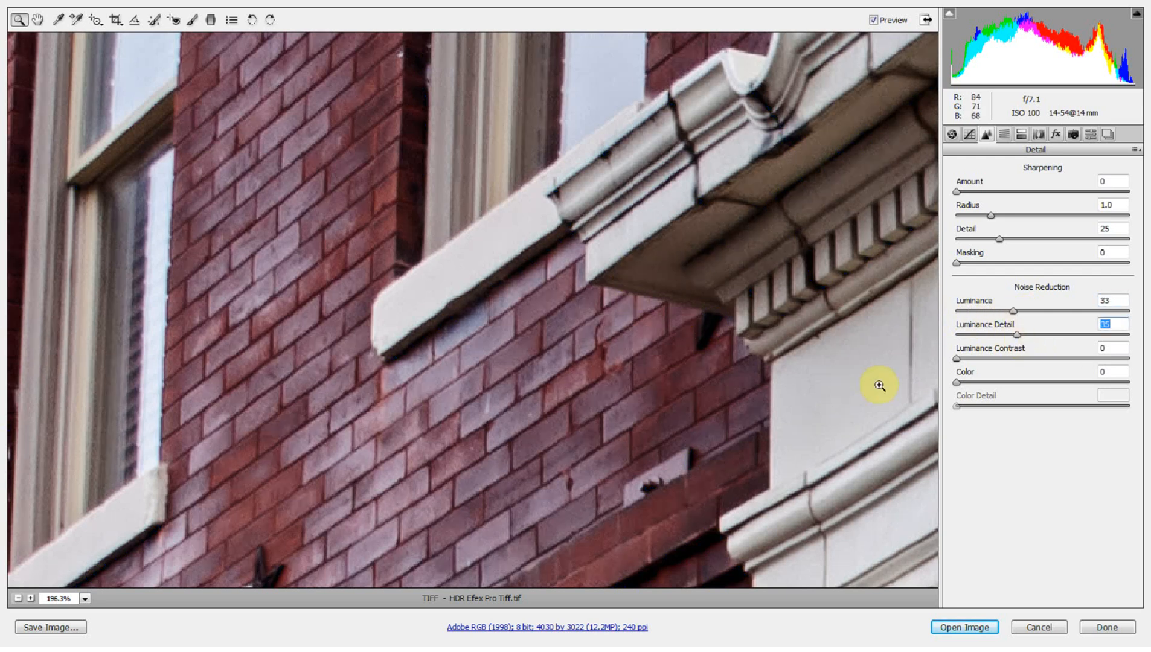
pyautogui.click(1017, 313)
pyautogui.click(1018, 312)
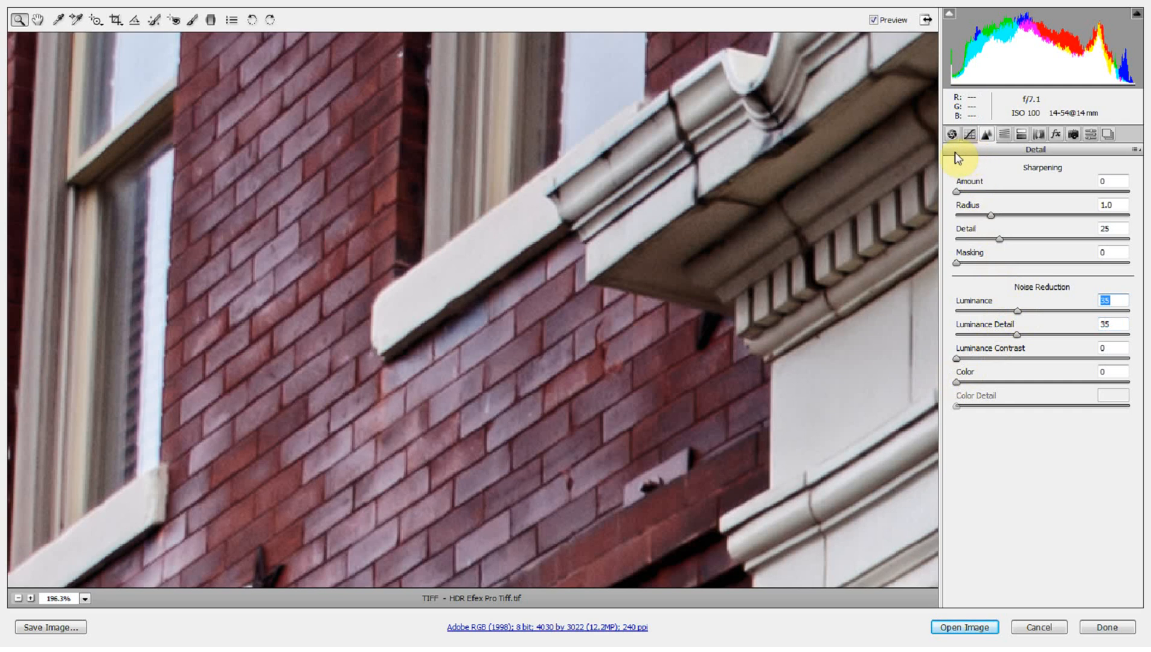
# Step: Return to the Basic settings and apply the Auto tone adjustments, comparing them with the Default values
pyautogui.click(952, 136)
pyautogui.rightClick(708, 120)
pyautogui.click(720, 164)
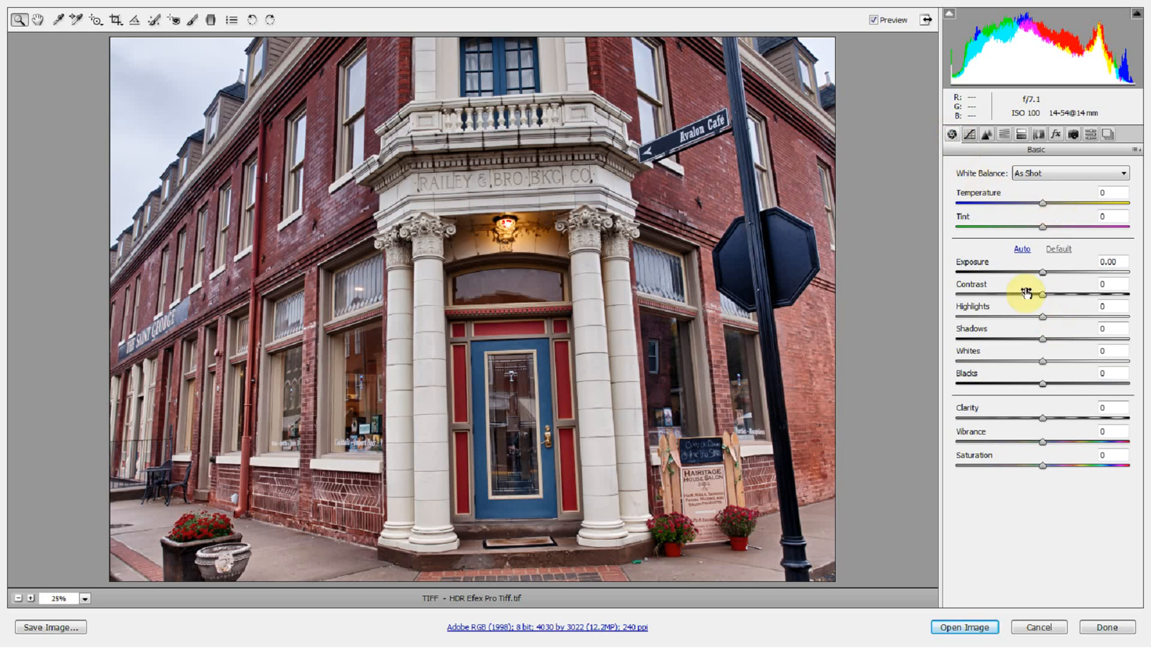
pyautogui.click(1022, 250)
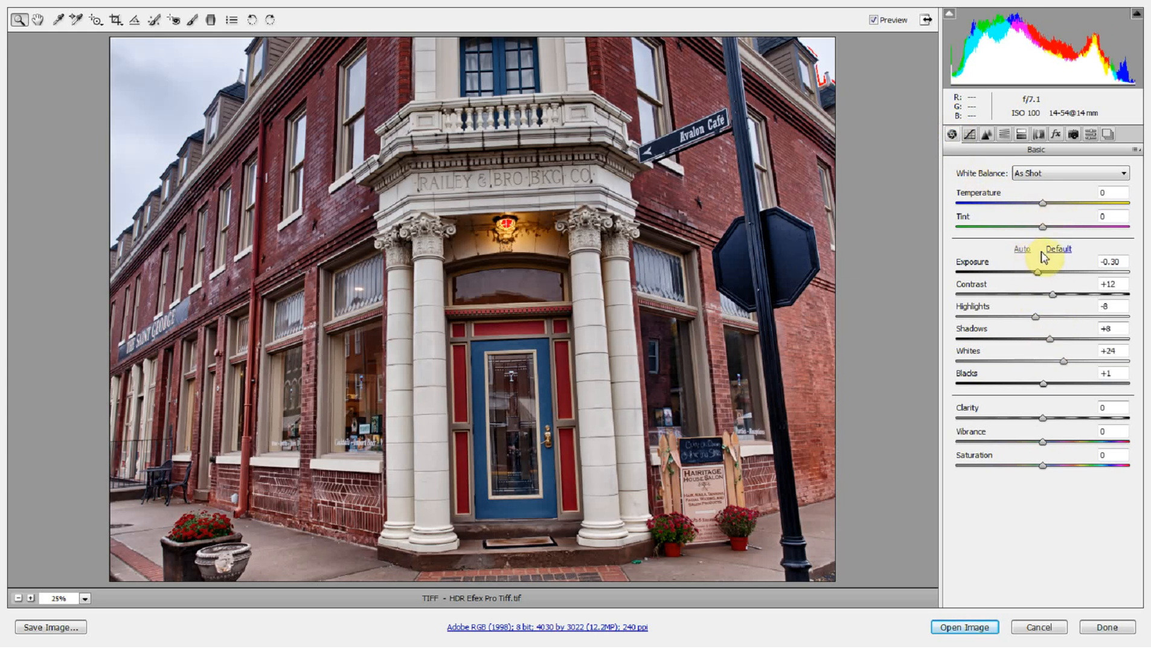
pyautogui.click(1056, 249)
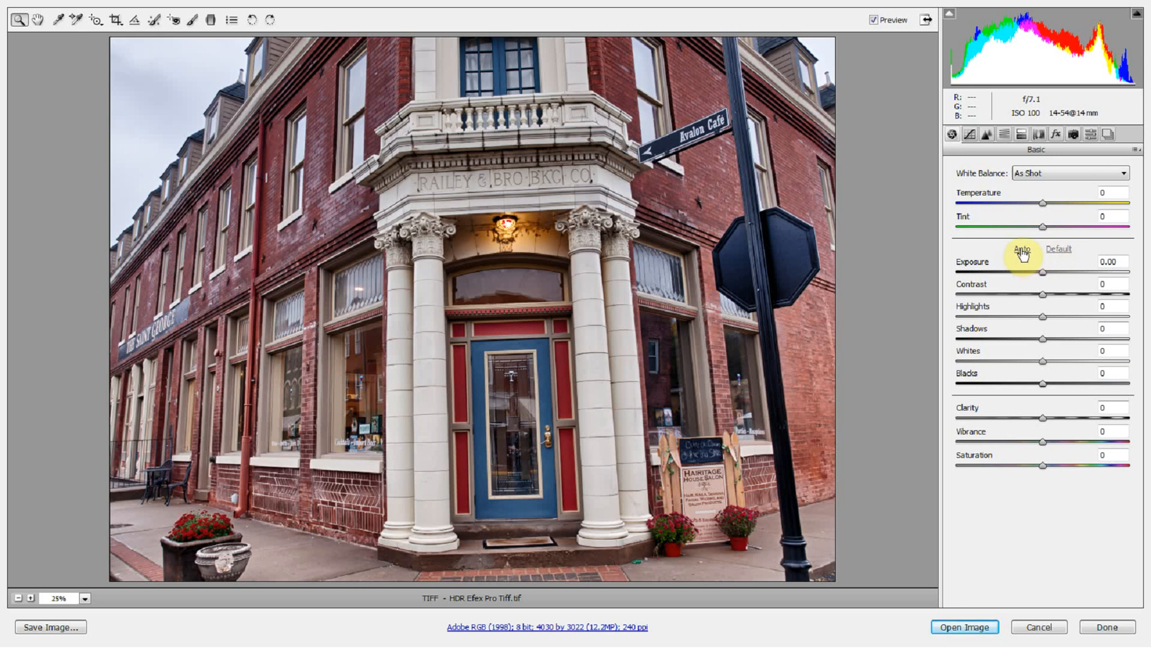
pyautogui.click(1022, 250)
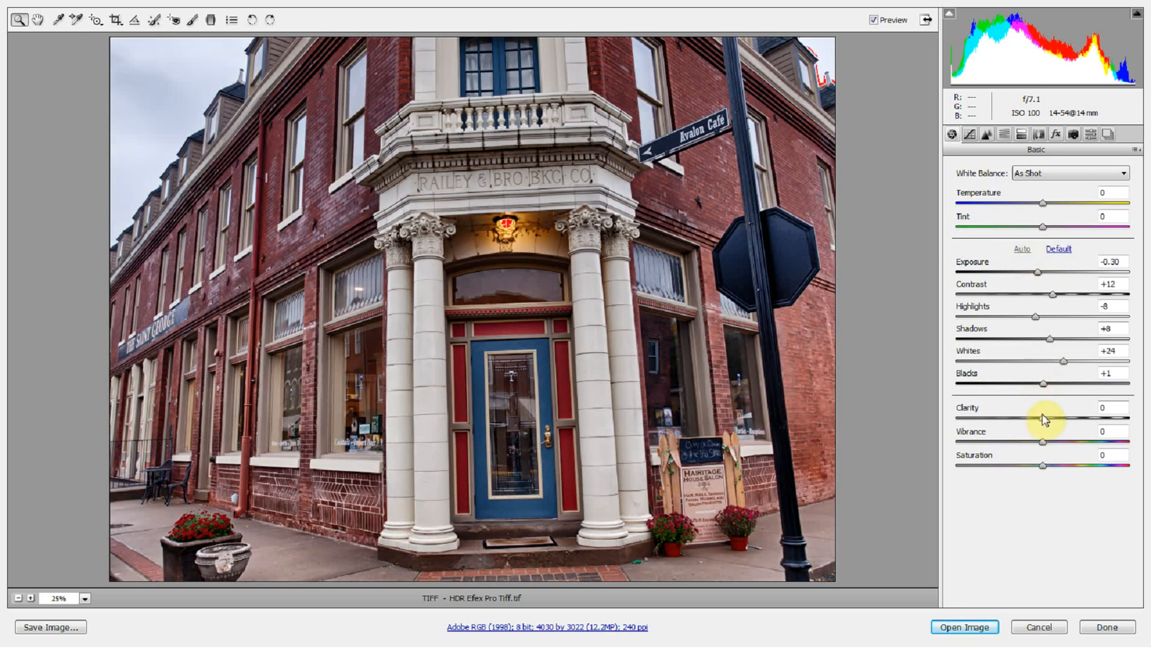
# Step: Set Clarity to +28 and Vibrance to +13, leaving Saturation at 0
pyautogui.click(583, 330)
pyautogui.moveTo(1045, 420); pyautogui.dragTo(1074, 421)
pyautogui.rightClick(589, 91)
pyautogui.click(631, 134)
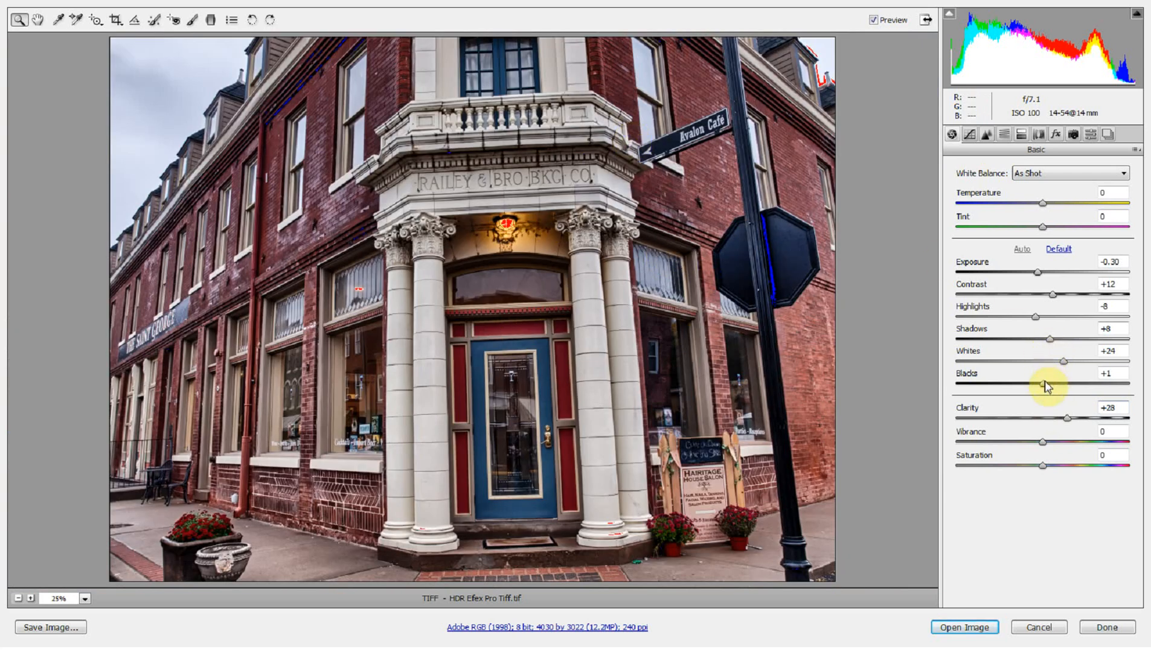
pyautogui.moveTo(1044, 442); pyautogui.dragTo(1045, 468)
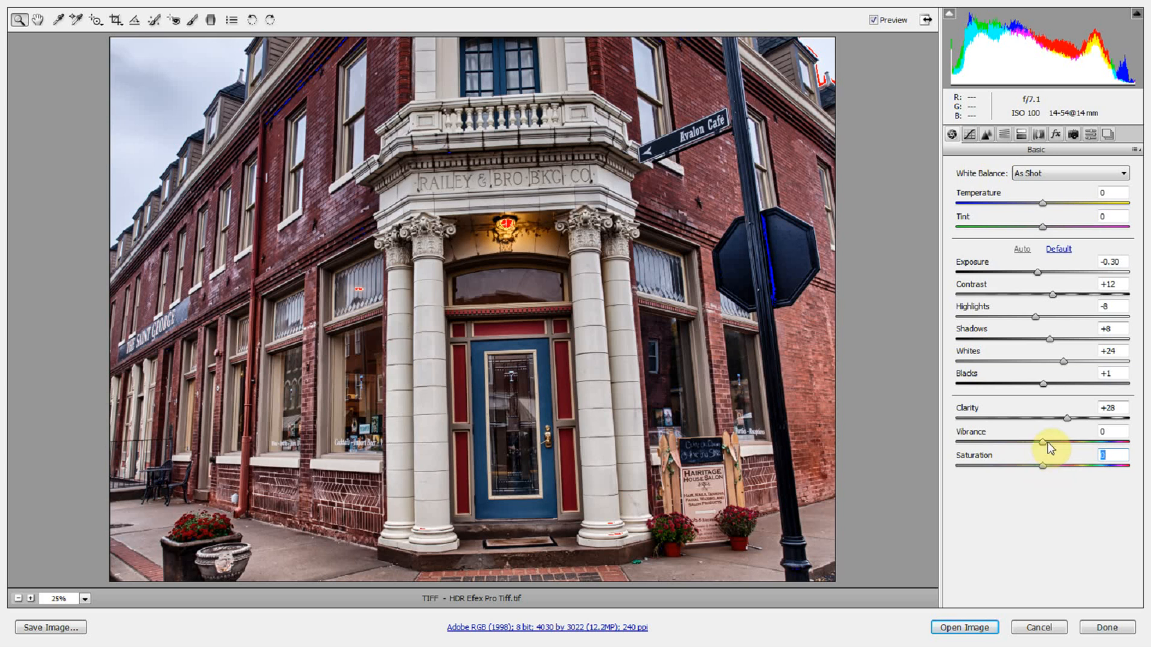
pyautogui.moveTo(1039, 443)
pyautogui.mouseDown()
pyautogui.moveTo(1049, 450)
pyautogui.moveTo(1030, 444)
pyautogui.moveTo(1053, 443)
pyautogui.mouseUp()
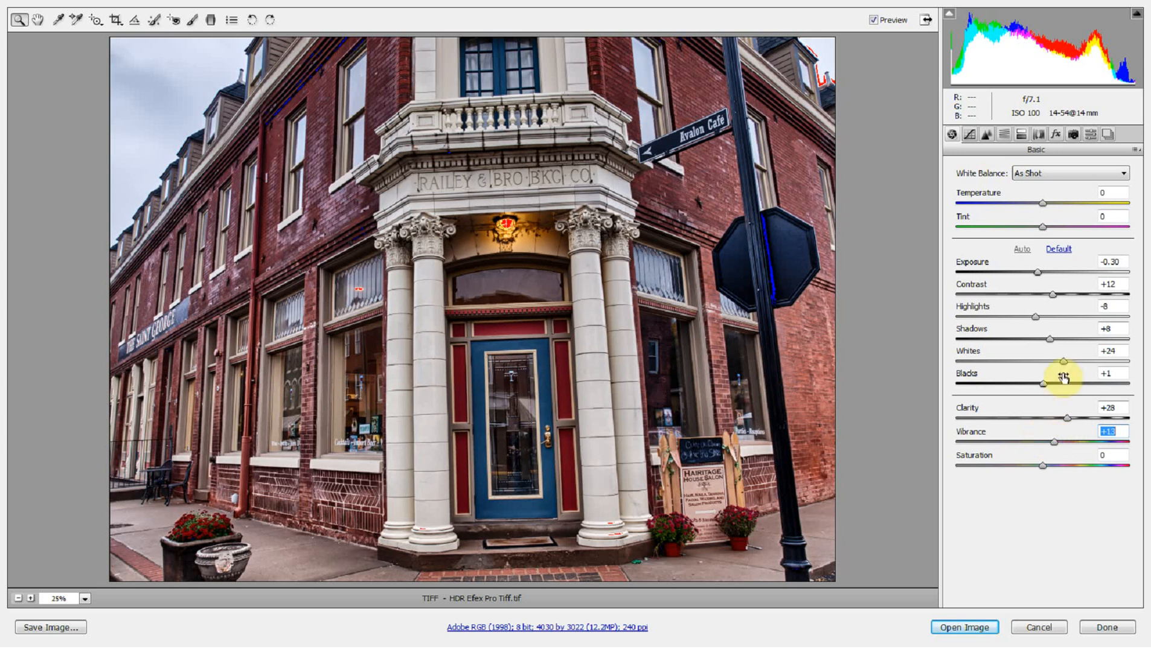
# Step: Set Shadows to +1 and Highlights to -1, lower Blacks slightly, and open the image in Photoshop
pyautogui.moveTo(1051, 344)
pyautogui.mouseDown()
pyautogui.moveTo(998, 338)
pyautogui.moveTo(1102, 331)
pyautogui.moveTo(1047, 335)
pyautogui.moveTo(1023, 317)
pyautogui.moveTo(1065, 316)
pyautogui.moveTo(1028, 341)
pyautogui.moveTo(1061, 318)
pyautogui.moveTo(1046, 323)
pyautogui.mouseUp()
pyautogui.moveTo(1043, 384); pyautogui.dragTo(1036, 384)
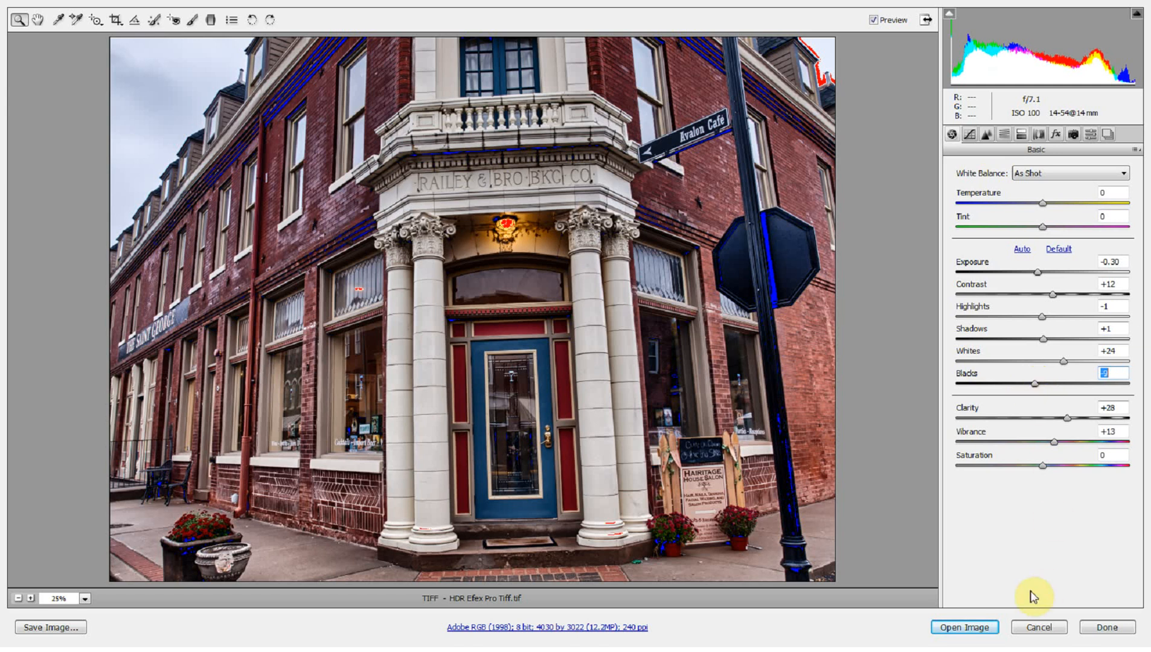
pyautogui.click(965, 628)
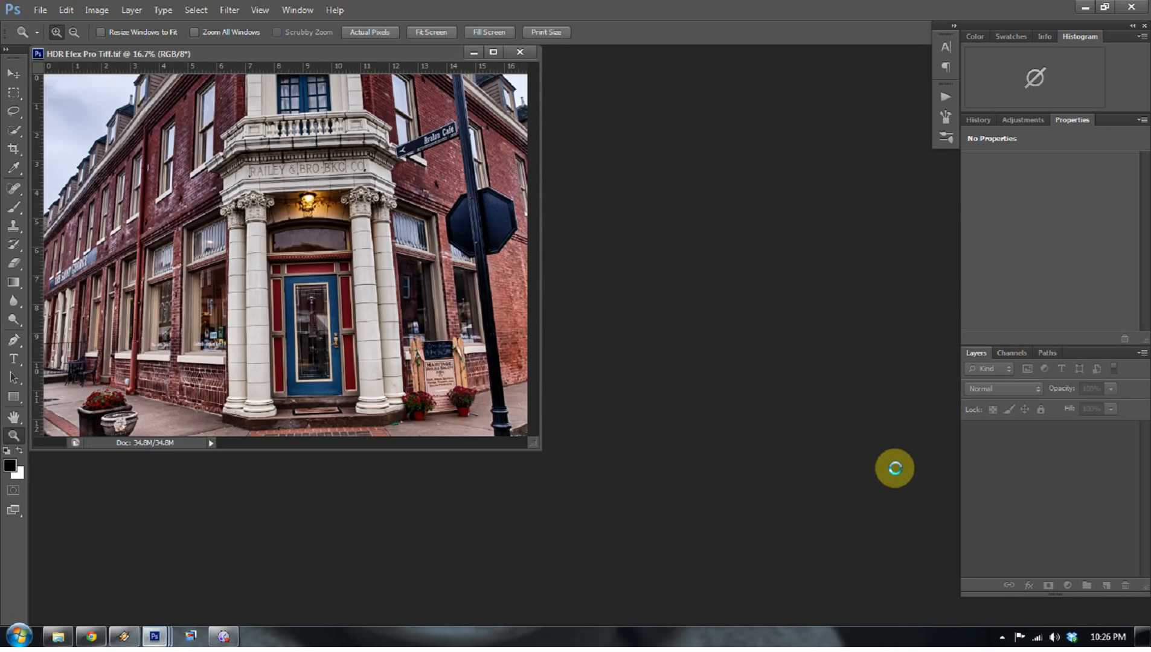
# Step: Enlarge the document window and straighten the image along the vertical edge of the blue door's glass panel
pyautogui.rightClick(311, 301)
pyautogui.click(323, 316)
pyautogui.moveTo(488, 418); pyautogui.dragTo(567, 449)
pyautogui.moveTo(568, 451); pyautogui.dragTo(574, 452)
pyautogui.scroll(-4, 473, 406)
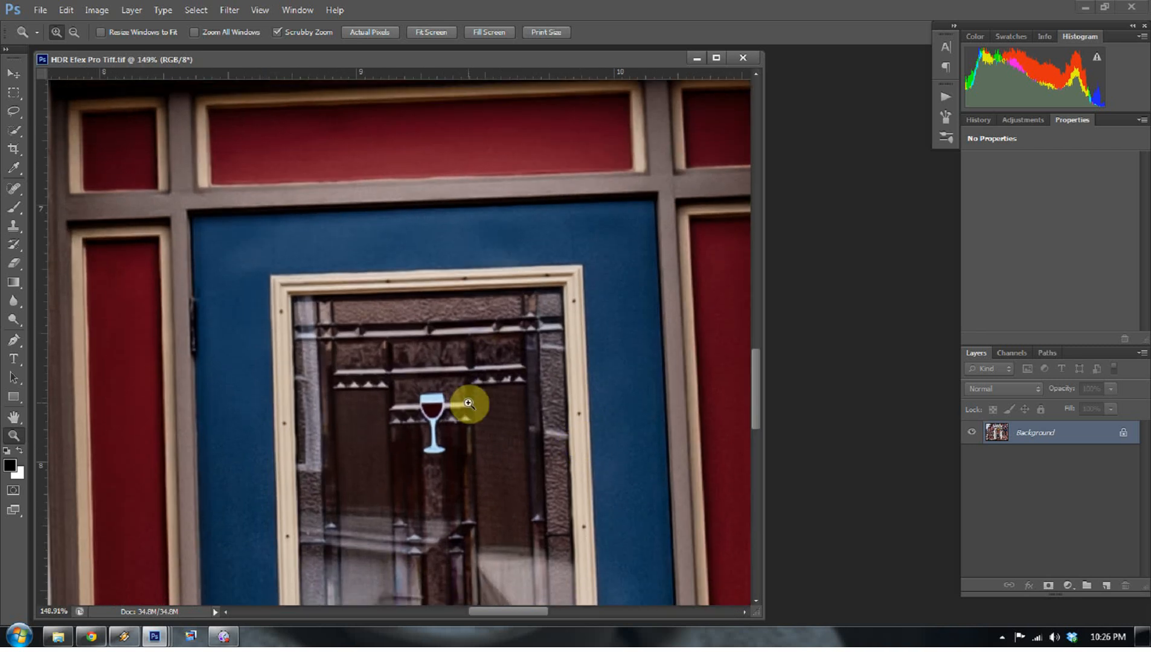
pyautogui.press('c')
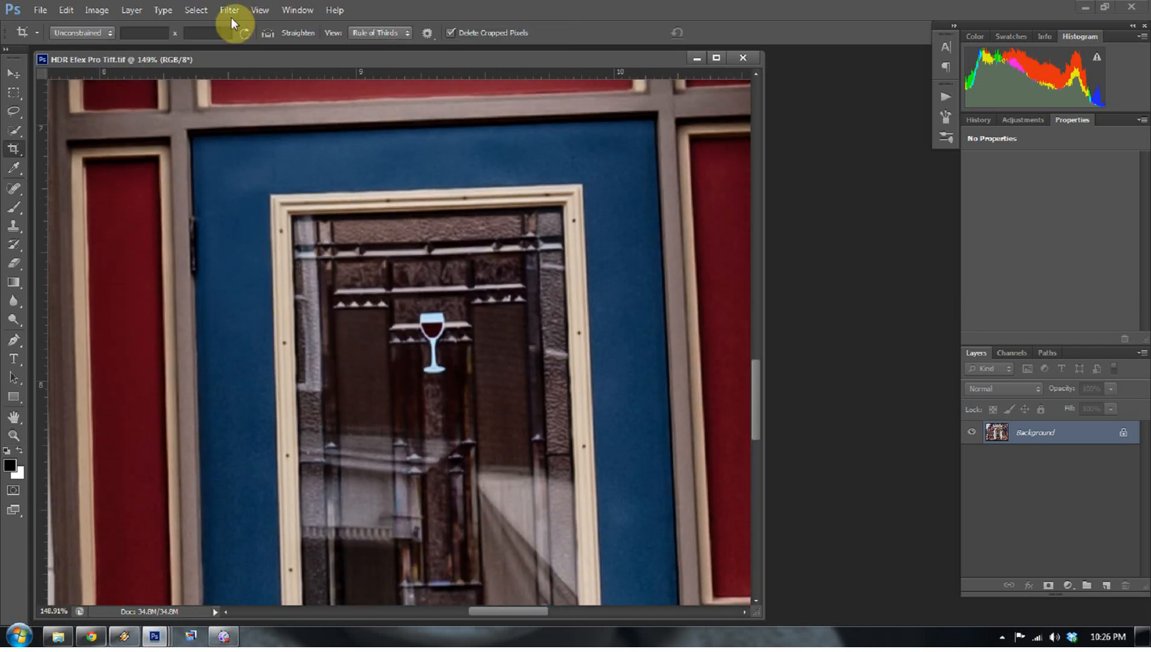
pyautogui.click(266, 35)
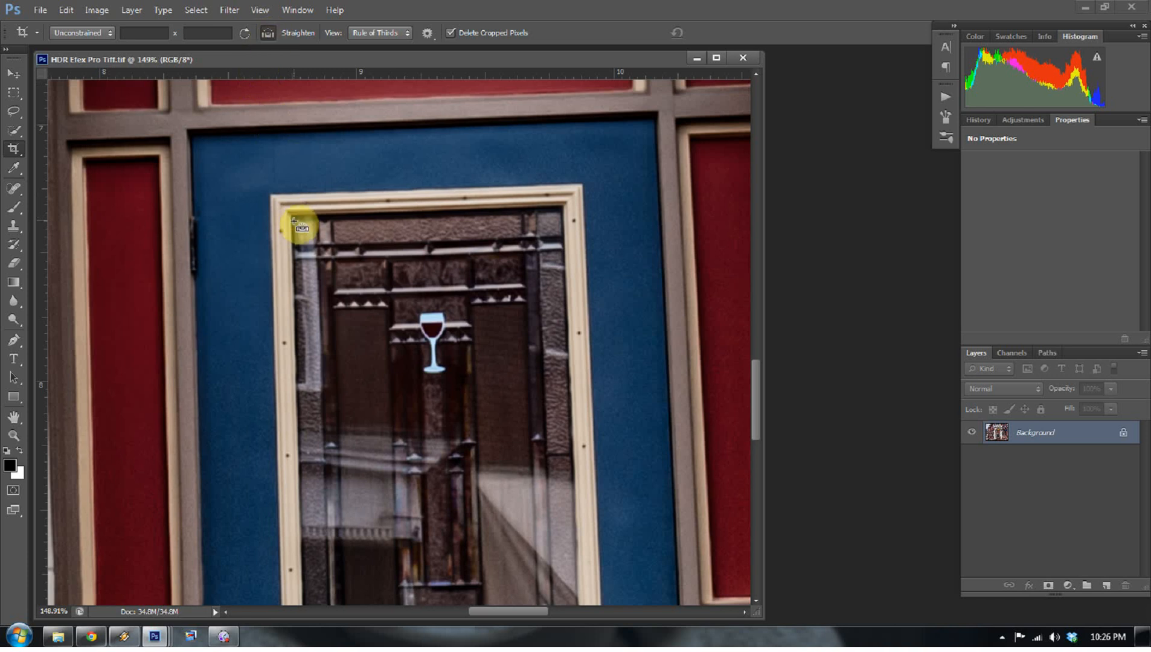
pyautogui.moveTo(292, 215); pyautogui.dragTo(307, 541)
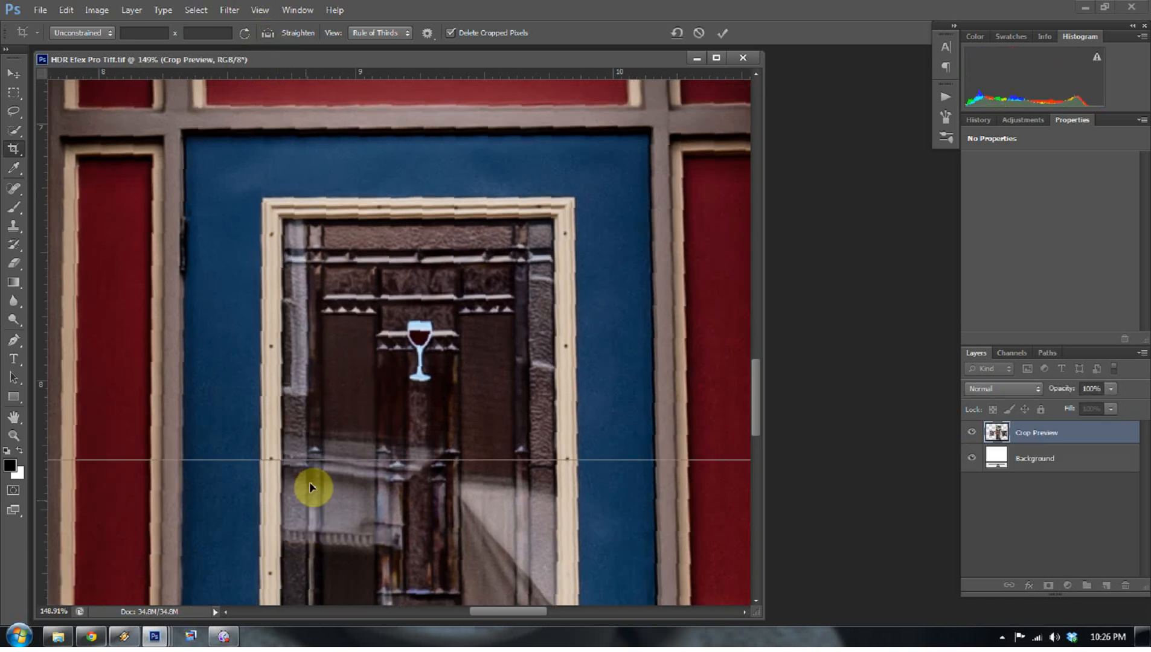
pyautogui.press('Return')
# Step: Bring the whole straightened image into view and duplicate the Background as a new layer
pyautogui.press('z')
pyautogui.rightClick(382, 414)
pyautogui.click(417, 421)
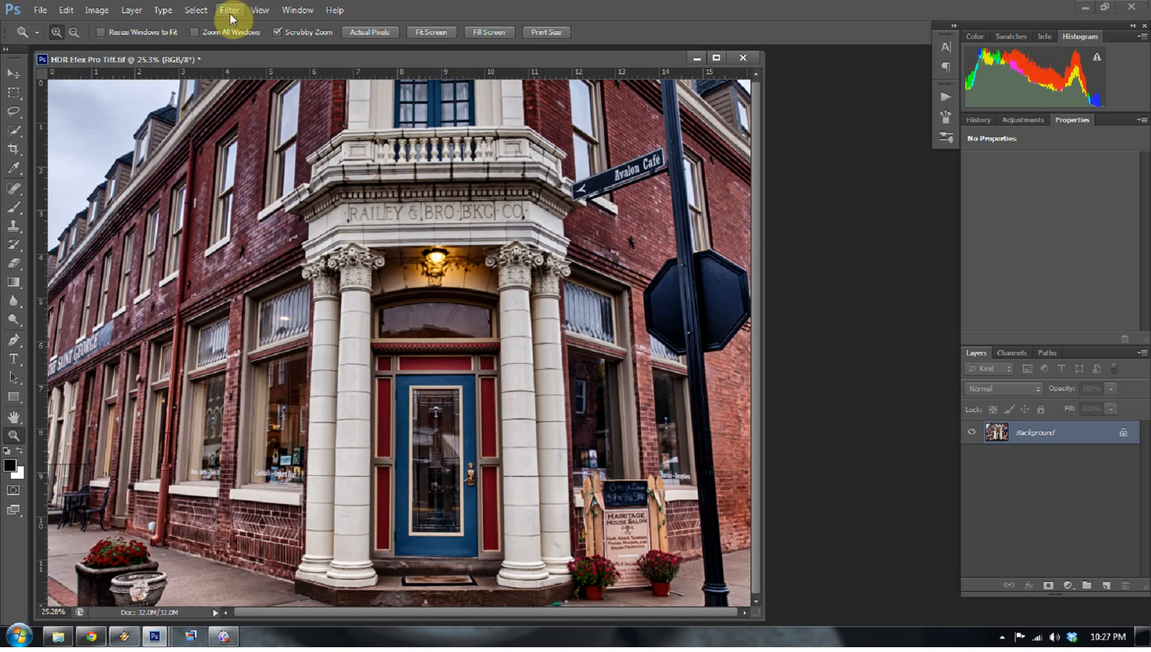
pyautogui.hotkey('ctrl', 'j')
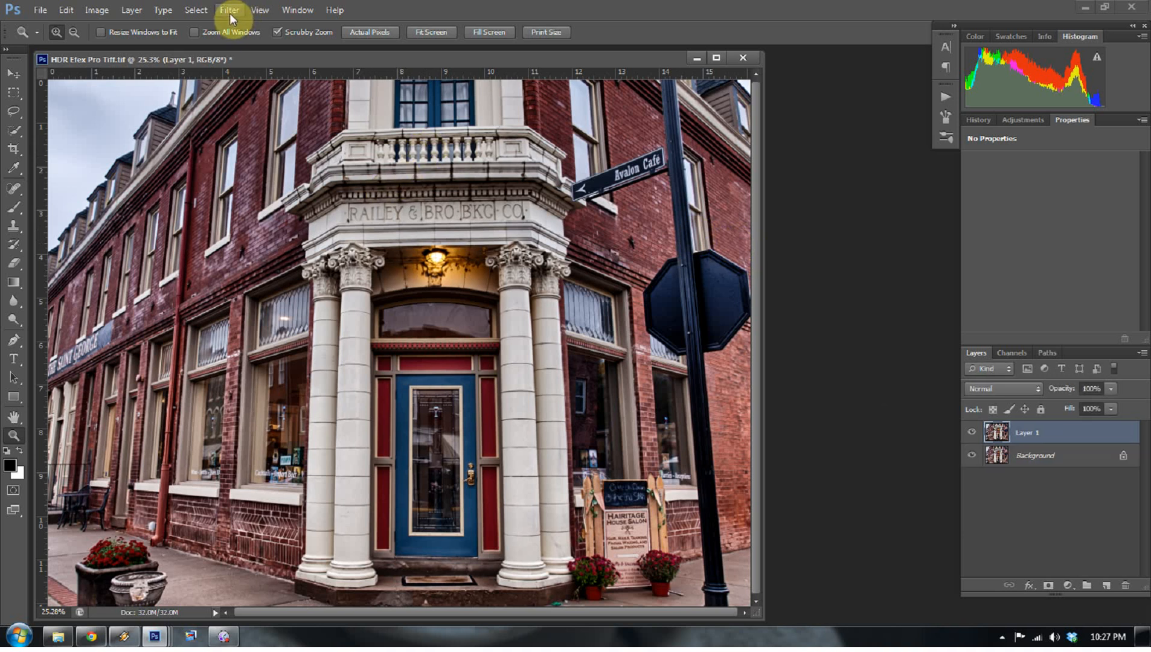
# Step: Start an Unsharp Mask on the duplicated layer with Amount 143% and compare the image with the preview off and on
pyautogui.click(229, 11)
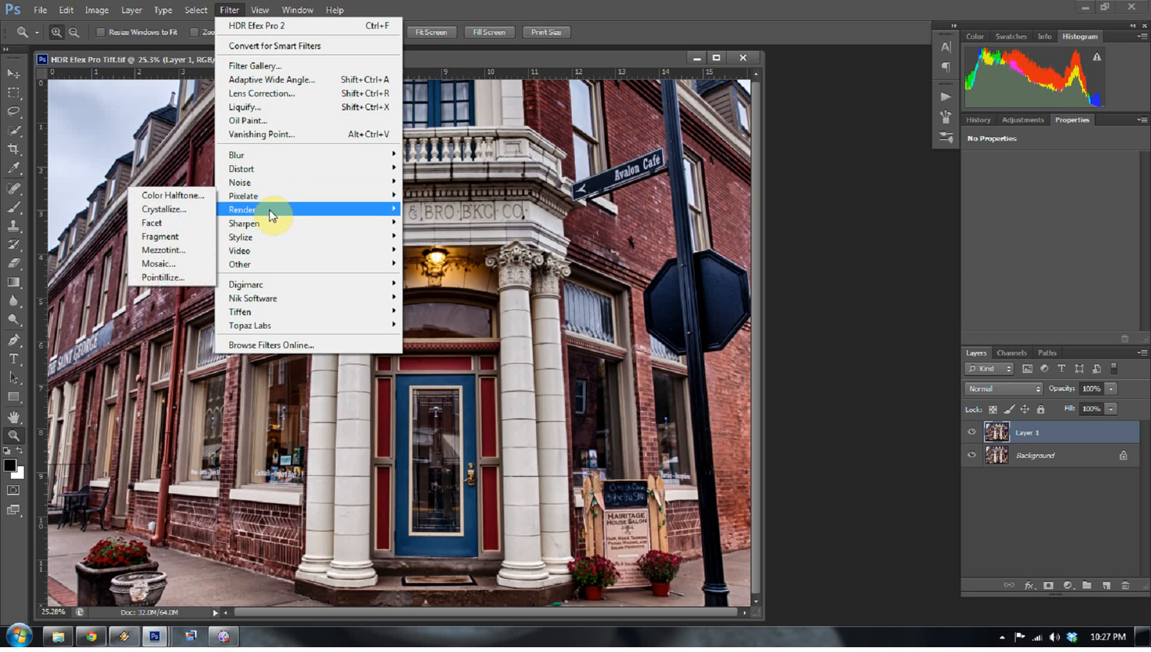
pyautogui.moveTo(270, 223)
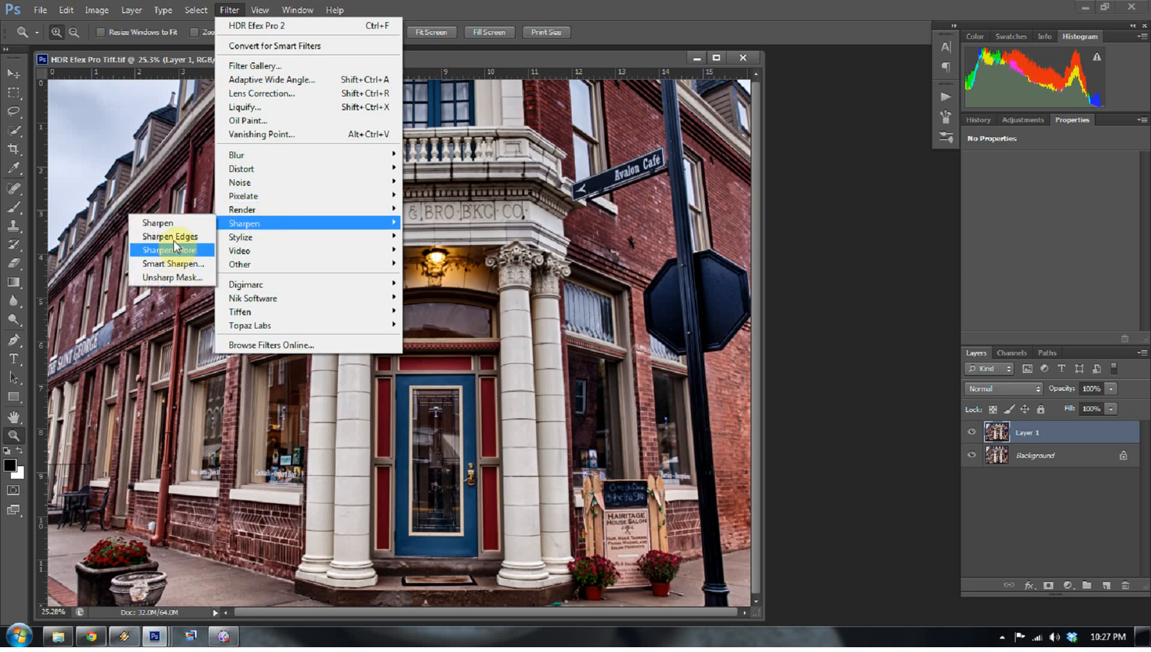
pyautogui.click(171, 276)
pyautogui.moveTo(532, 211); pyautogui.dragTo(632, 206)
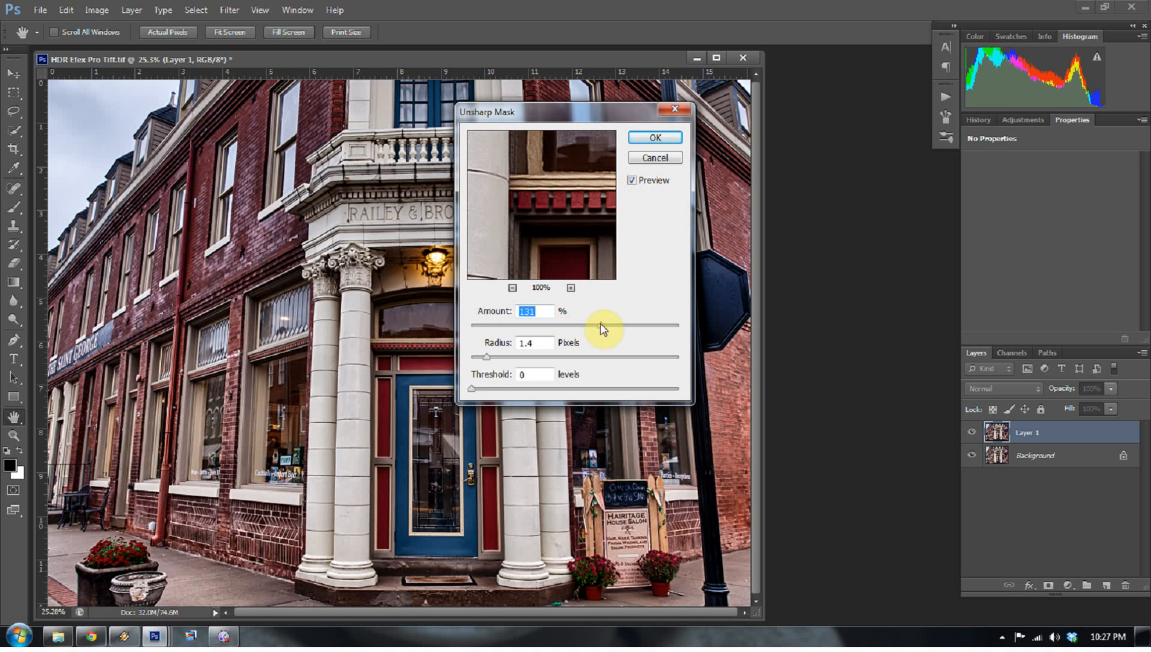
pyautogui.click(633, 181)
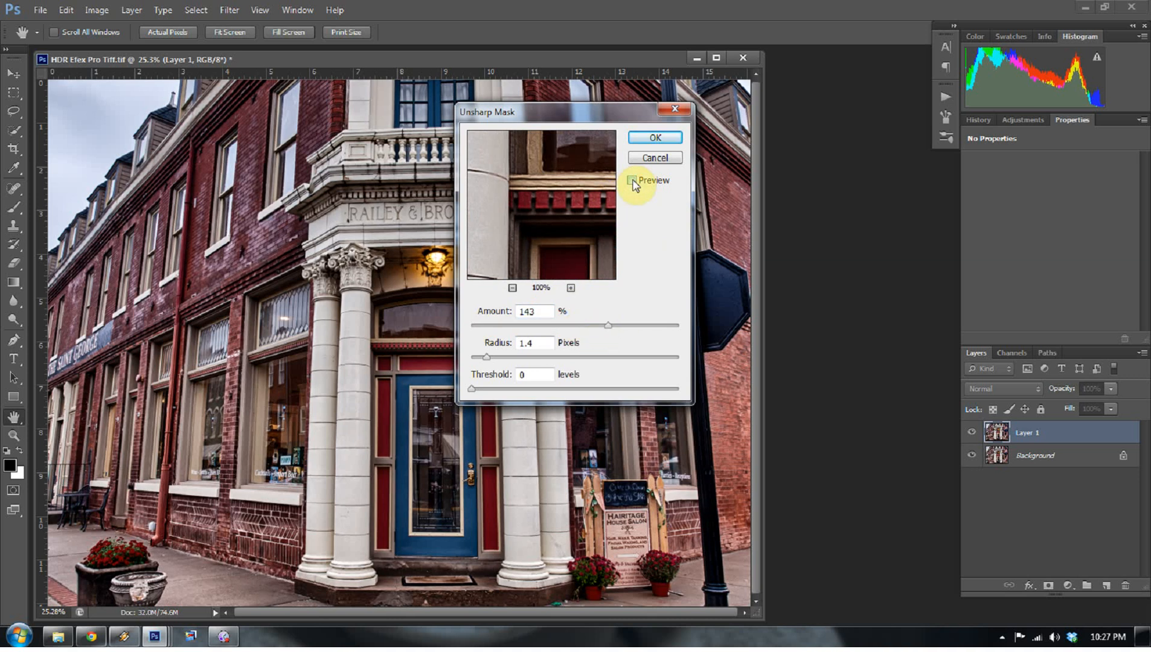
pyautogui.click(633, 182)
# Step: Examine the sharpening up close on the brickwork and window, comparing the preview off and on
pyautogui.moveTo(579, 222); pyautogui.dragTo(430, 239)
pyautogui.moveTo(547, 239); pyautogui.dragTo(444, 140)
pyautogui.moveTo(506, 172); pyautogui.dragTo(442, 171)
pyautogui.moveTo(538, 199); pyautogui.dragTo(390, 155)
pyautogui.moveTo(548, 224); pyautogui.dragTo(366, 208)
pyautogui.click(633, 181)
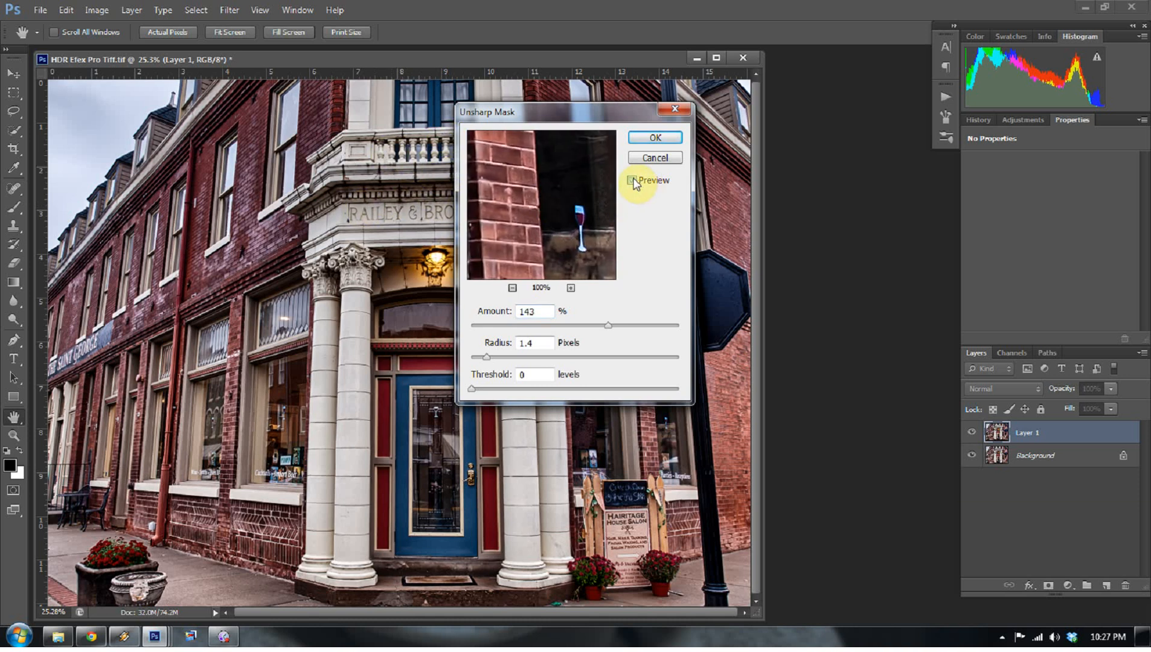
pyautogui.click(632, 180)
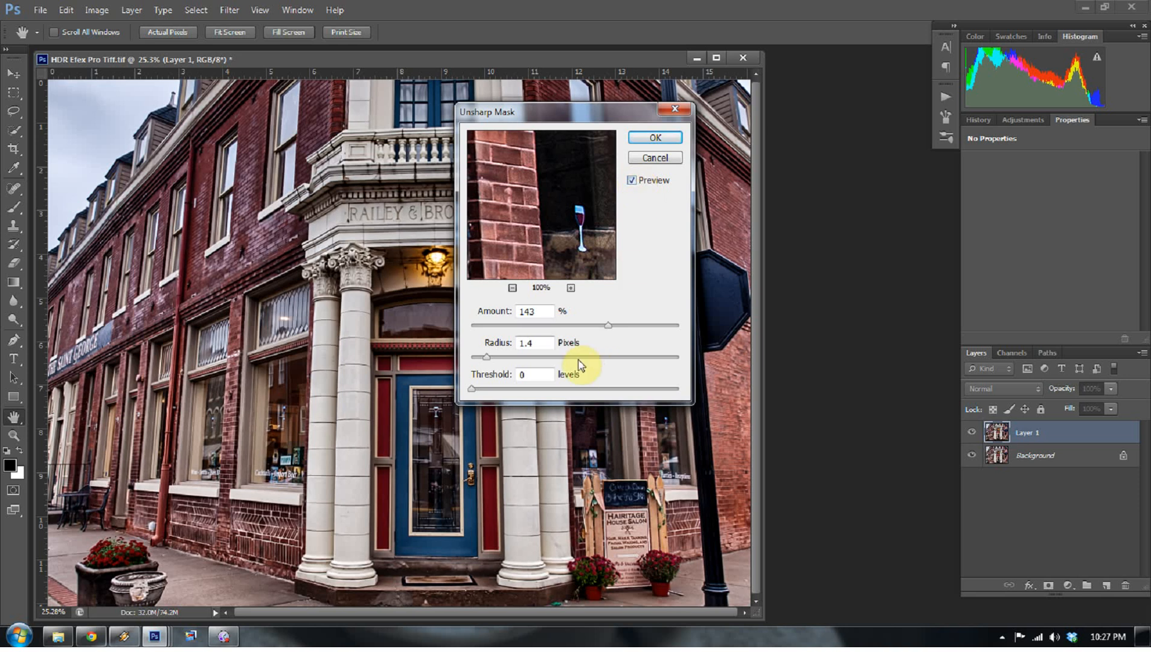
# Step: Set the Unsharp Mask to Amount 117%, Radius 1.2 pixels and Threshold 0 levels, and apply it
pyautogui.moveTo(486, 359); pyautogui.dragTo(471, 389)
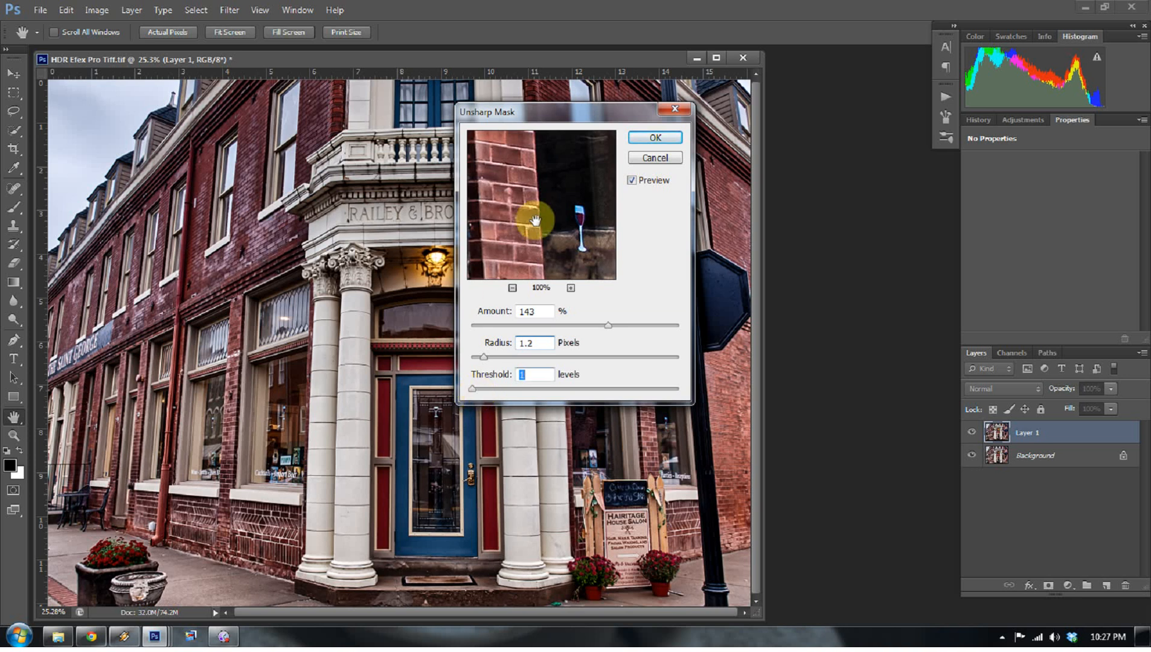
pyautogui.click(577, 192)
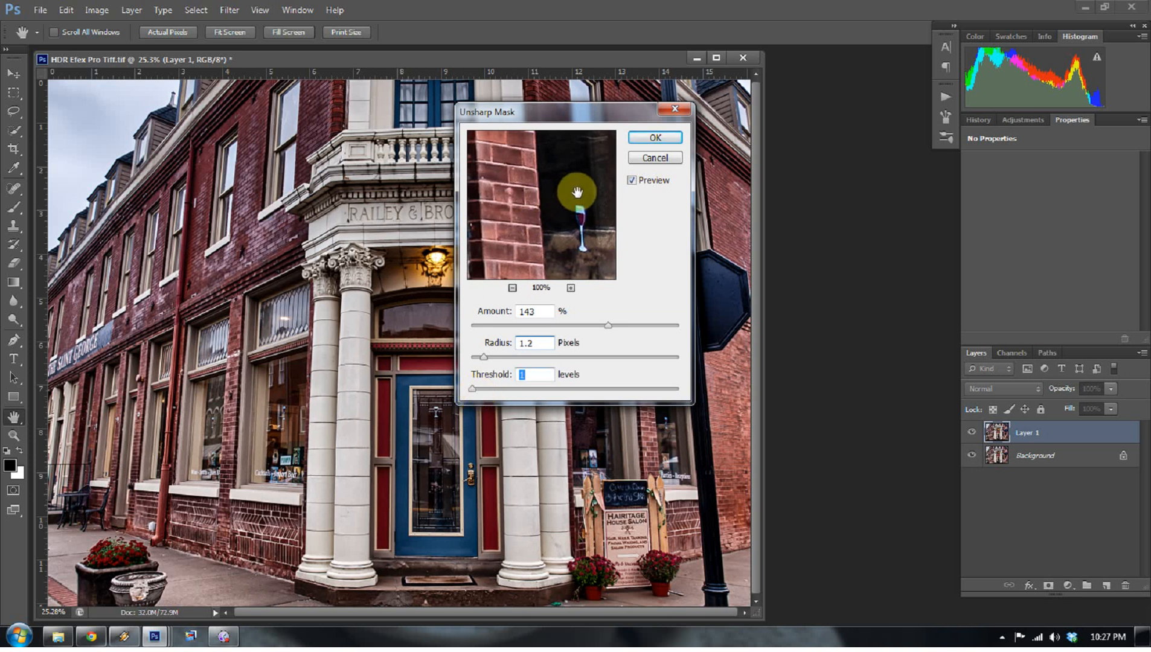
pyautogui.moveTo(474, 390); pyautogui.dragTo(471, 390)
pyautogui.click(537, 174)
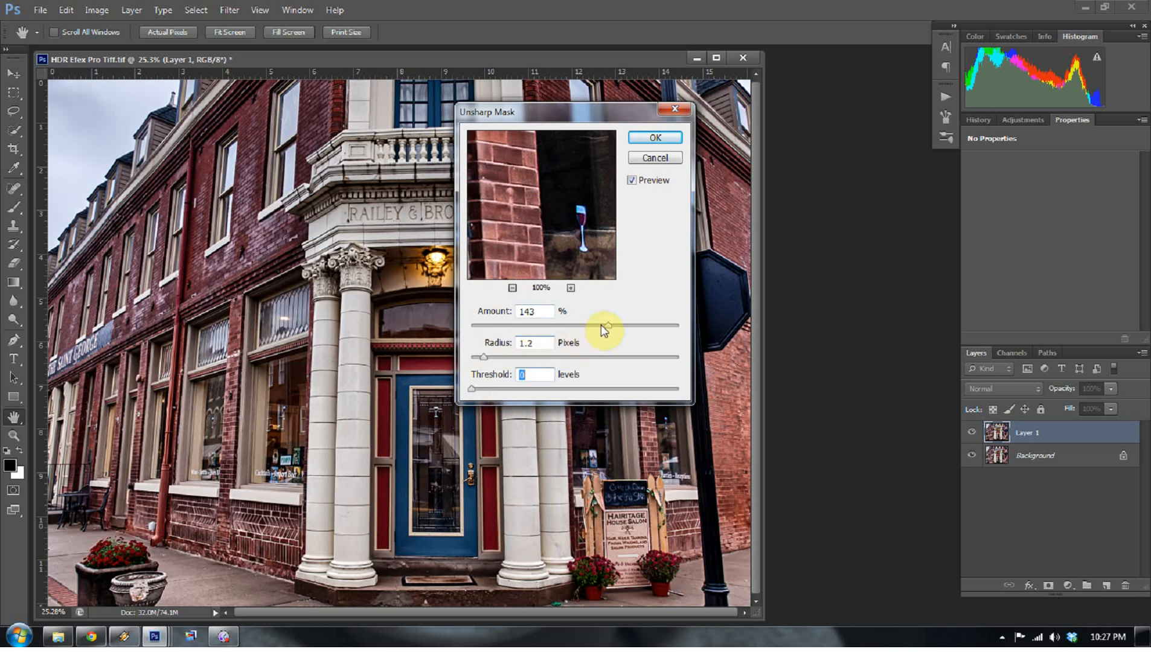
pyautogui.moveTo(607, 330); pyautogui.dragTo(600, 332)
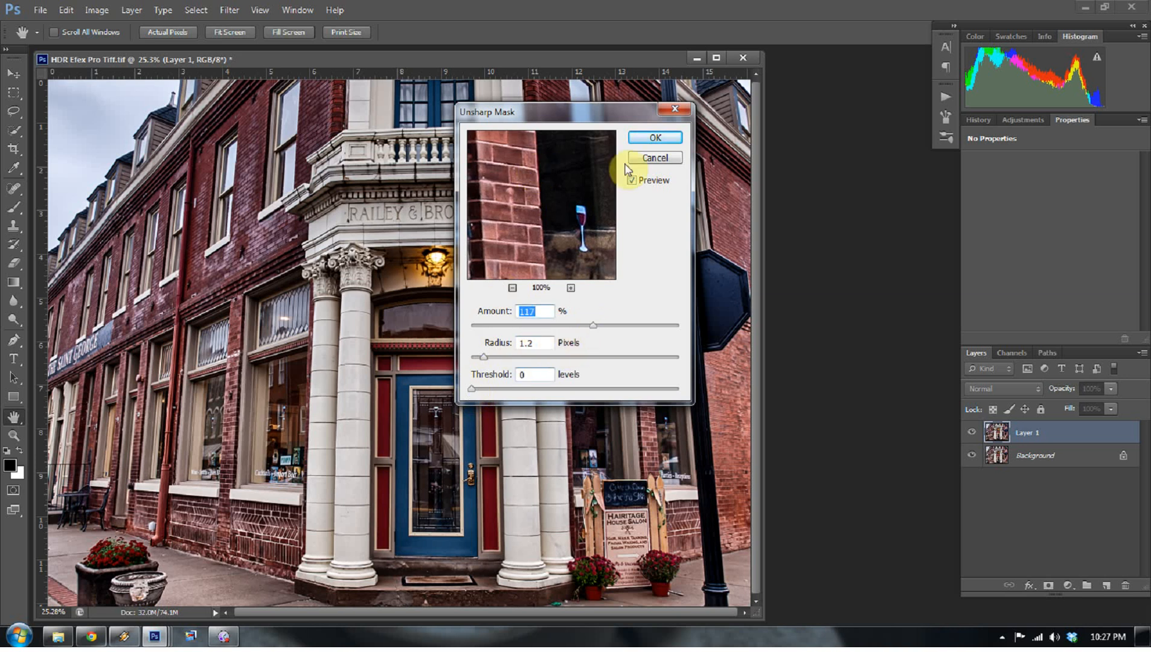
pyautogui.click(655, 138)
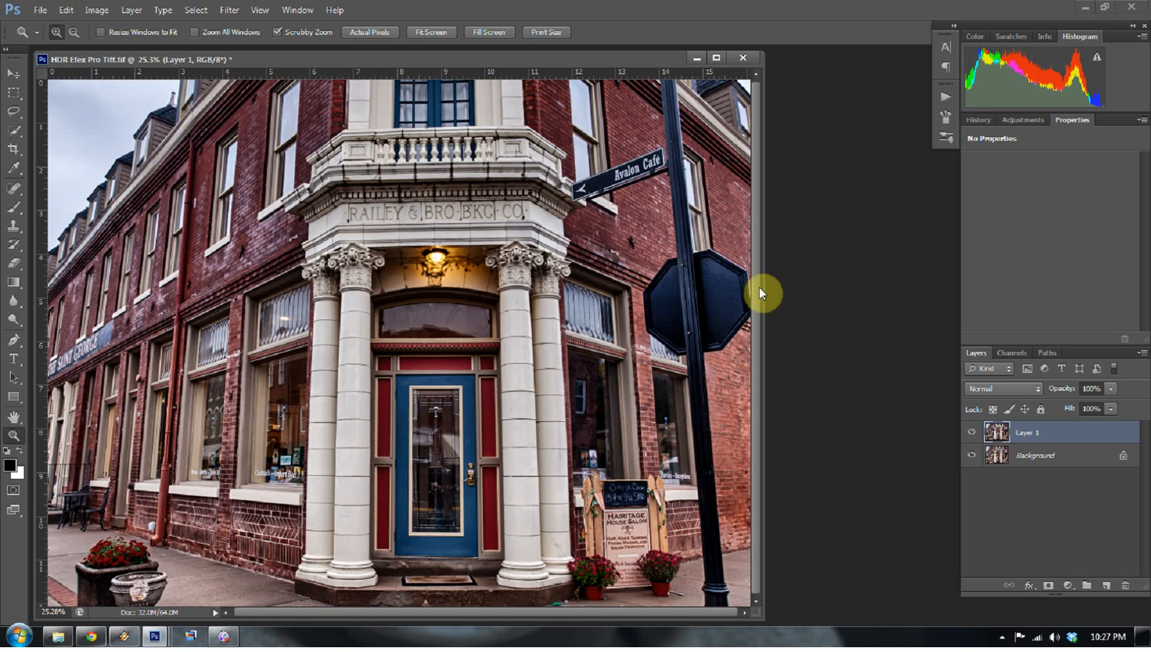
# Step: Select the shadows of the sharpened layer using Color Range
pyautogui.click(230, 10)
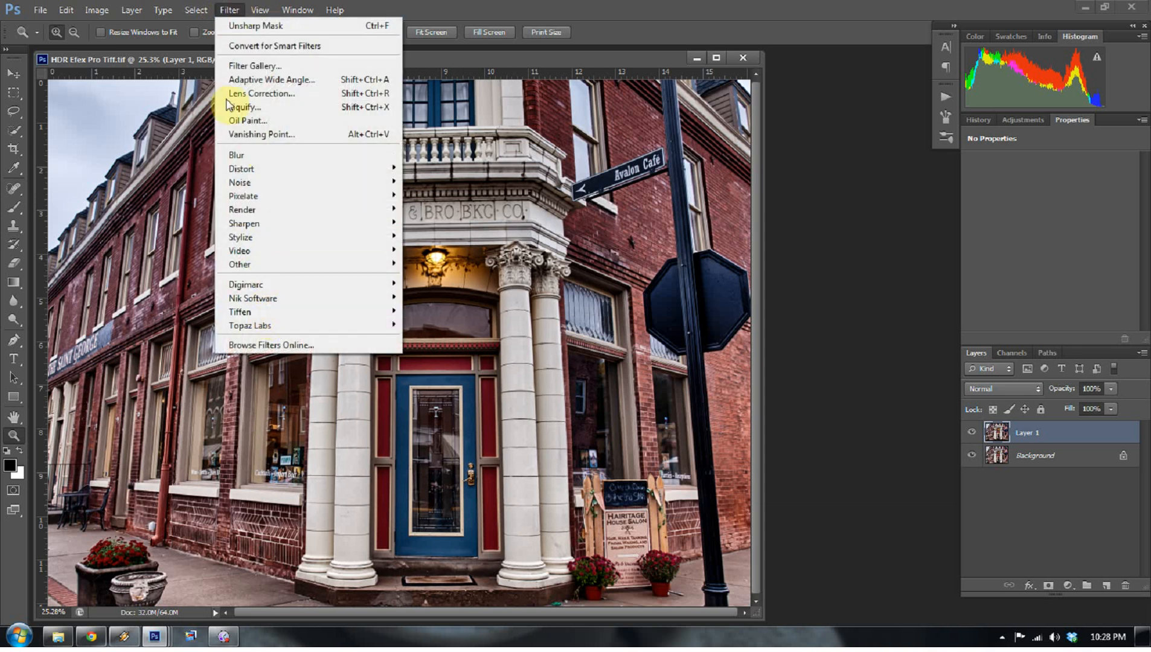
pyautogui.moveTo(210, 14)
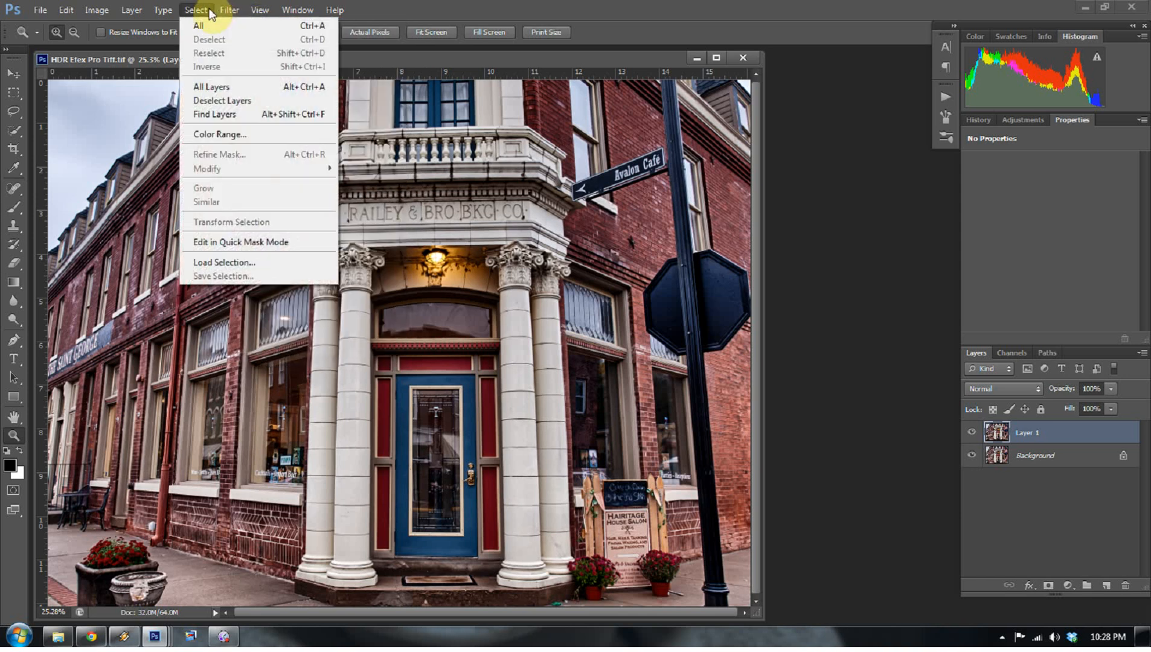
pyautogui.click(212, 139)
pyautogui.click(574, 139)
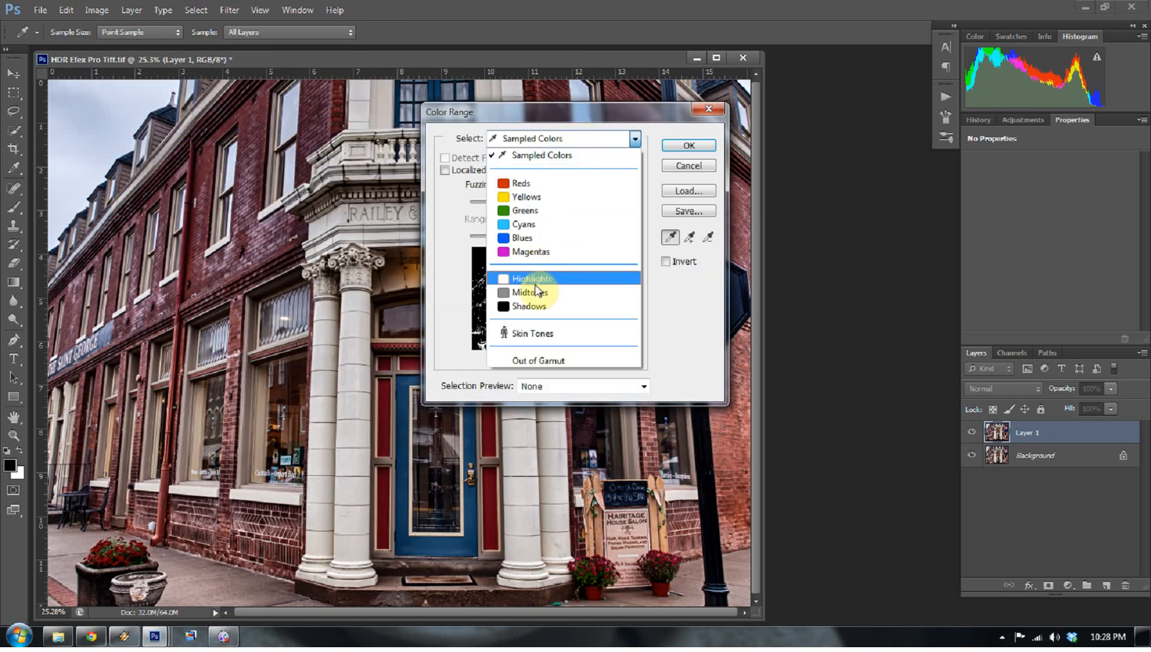
pyautogui.click(526, 310)
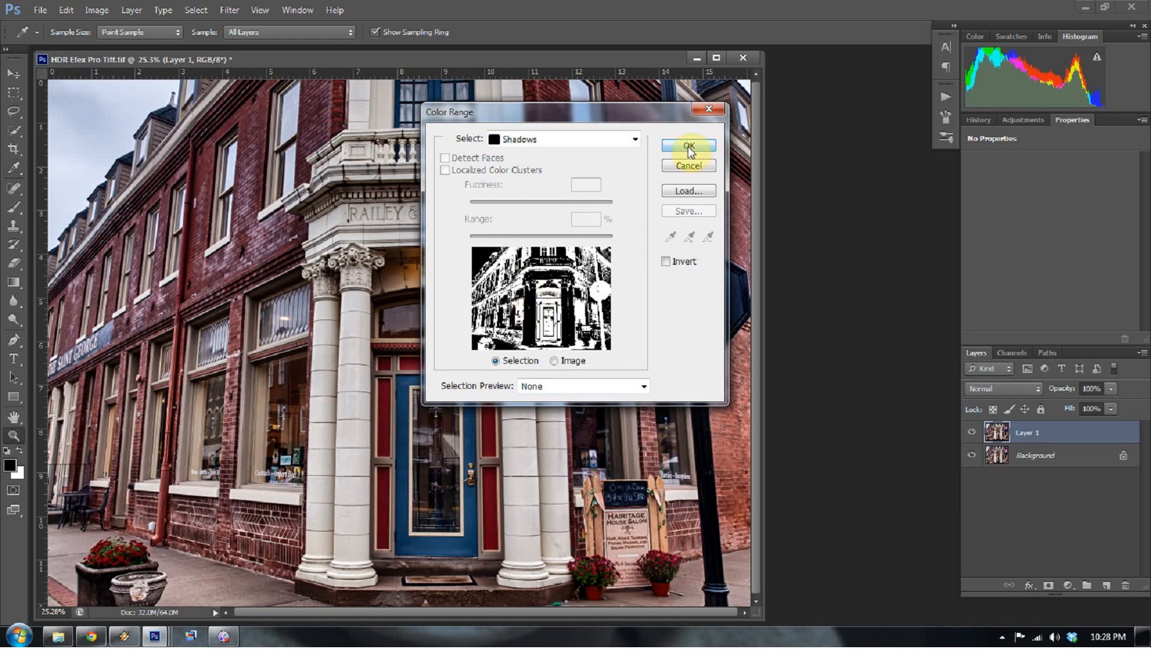
pyautogui.click(688, 149)
pyautogui.press('z')
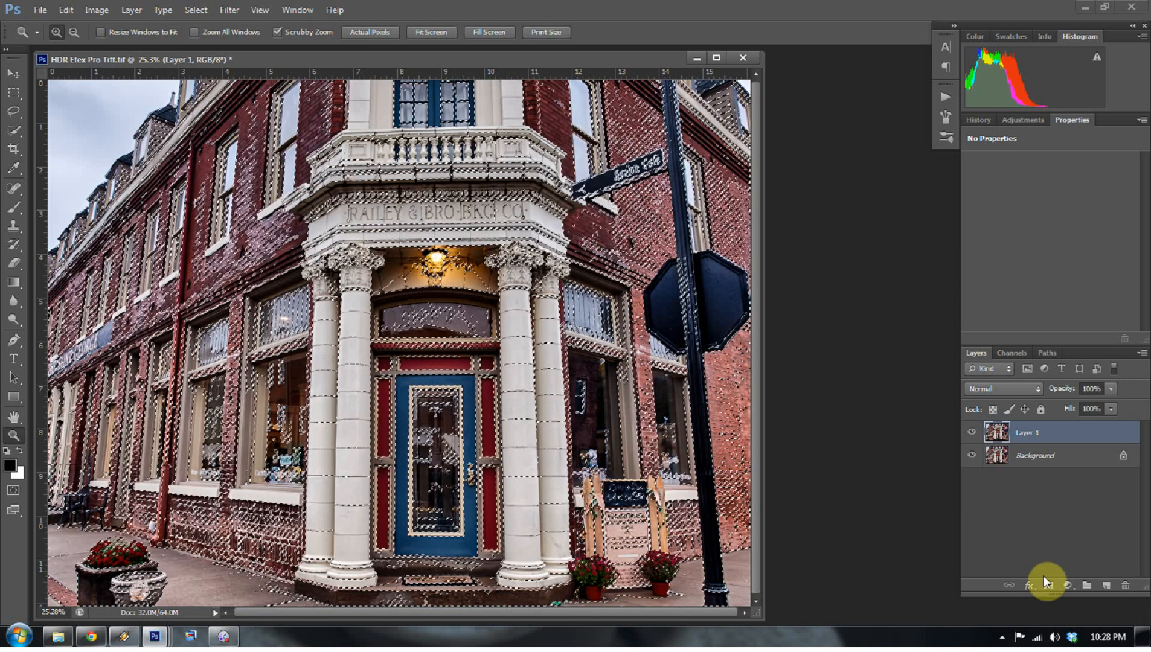
# Step: Add a Curves adjustment limited to the selected shadows and shape a gentle contrast S-curve
pyautogui.click(1066, 585)
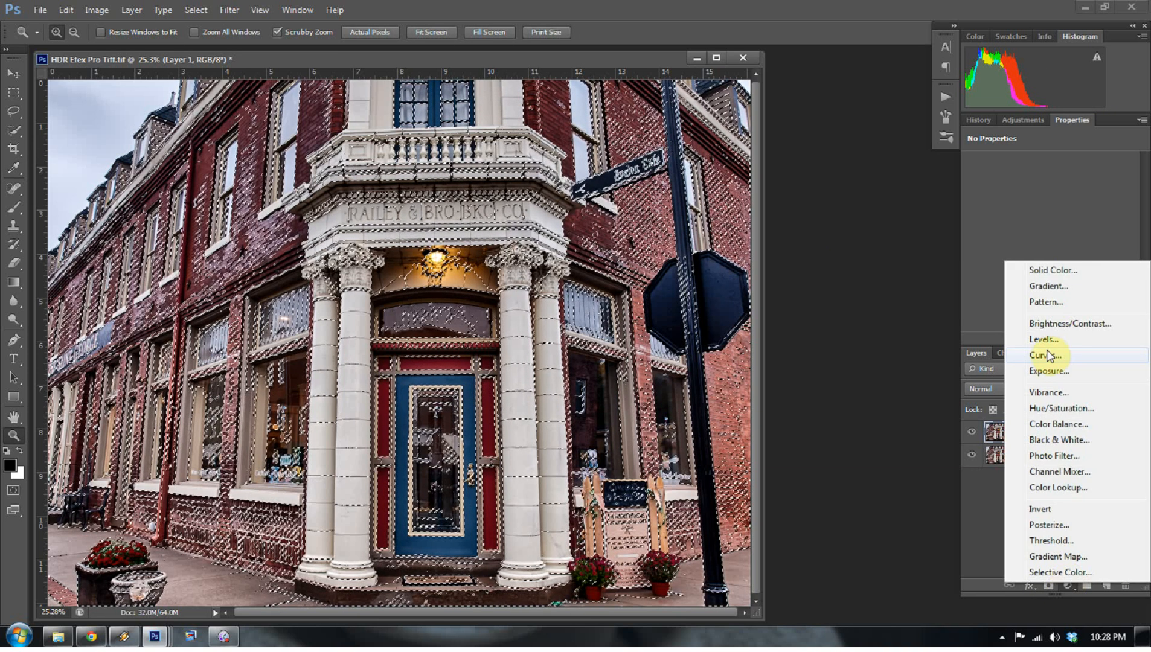
pyautogui.click(1050, 354)
pyautogui.moveTo(1037, 296); pyautogui.dragTo(1094, 229)
pyautogui.click(1035, 296)
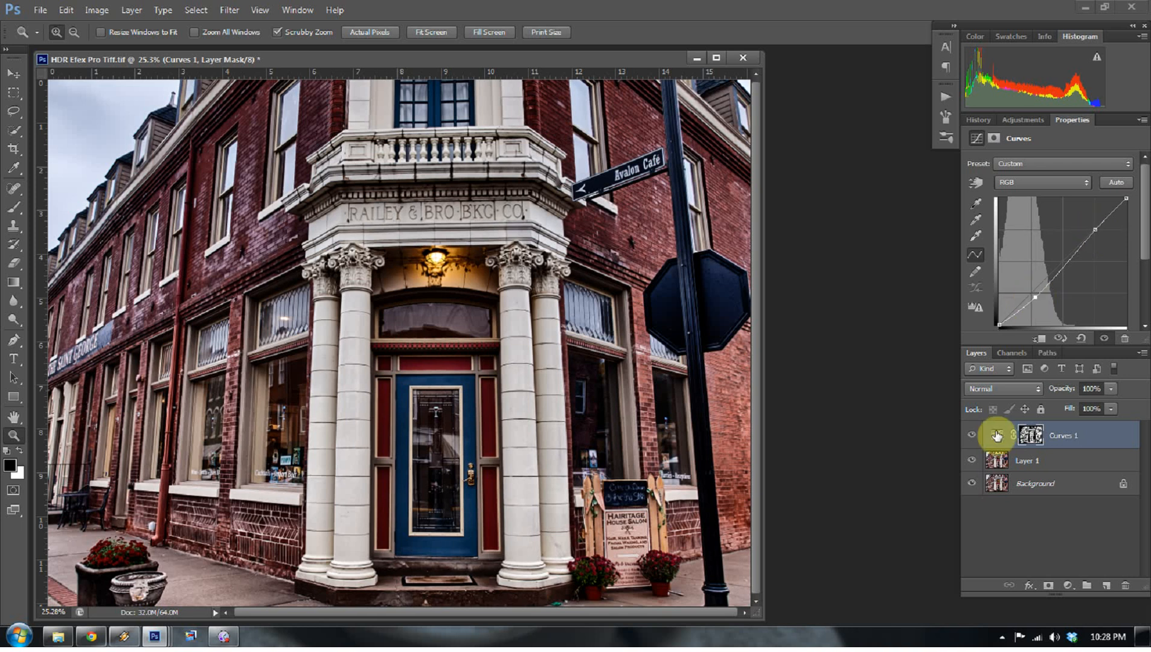
# Step: Feather the shadows Curves layer's mask to 5.5 px using the red mask overlay, and hide the overlay
pyautogui.click(1031, 436)
pyautogui.keyDown('alt'); pyautogui.keyDown('shift'); pyautogui.click(1031, 438); pyautogui.keyUp('shift'); pyautogui.keyUp('alt')
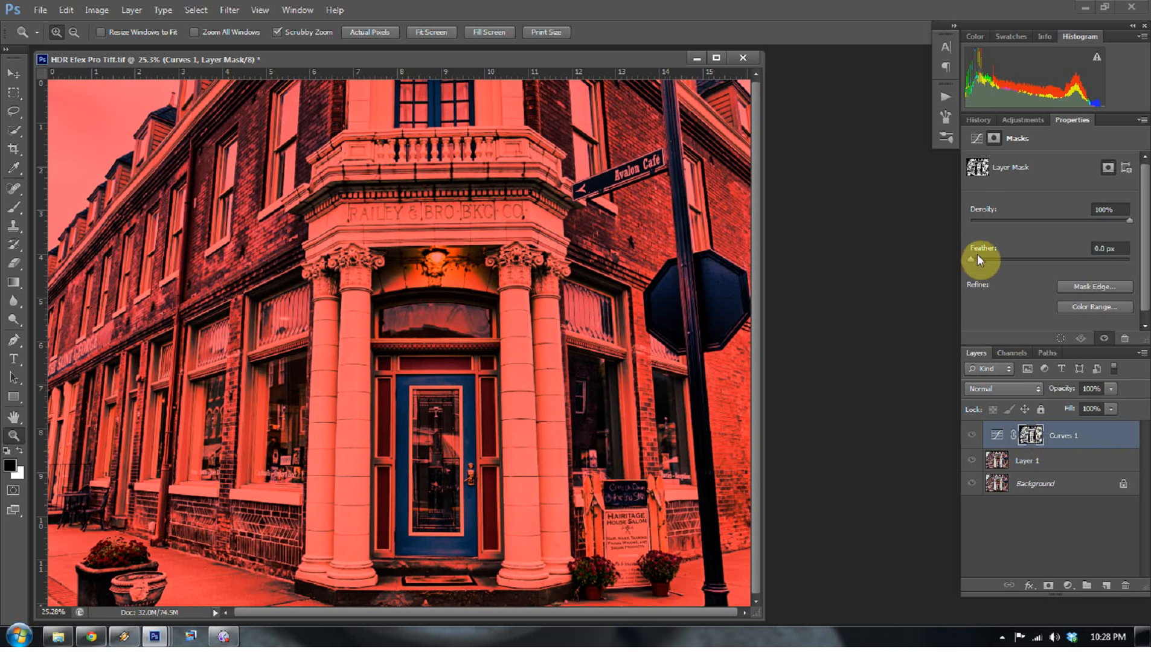
pyautogui.moveTo(971, 260); pyautogui.dragTo(1021, 255)
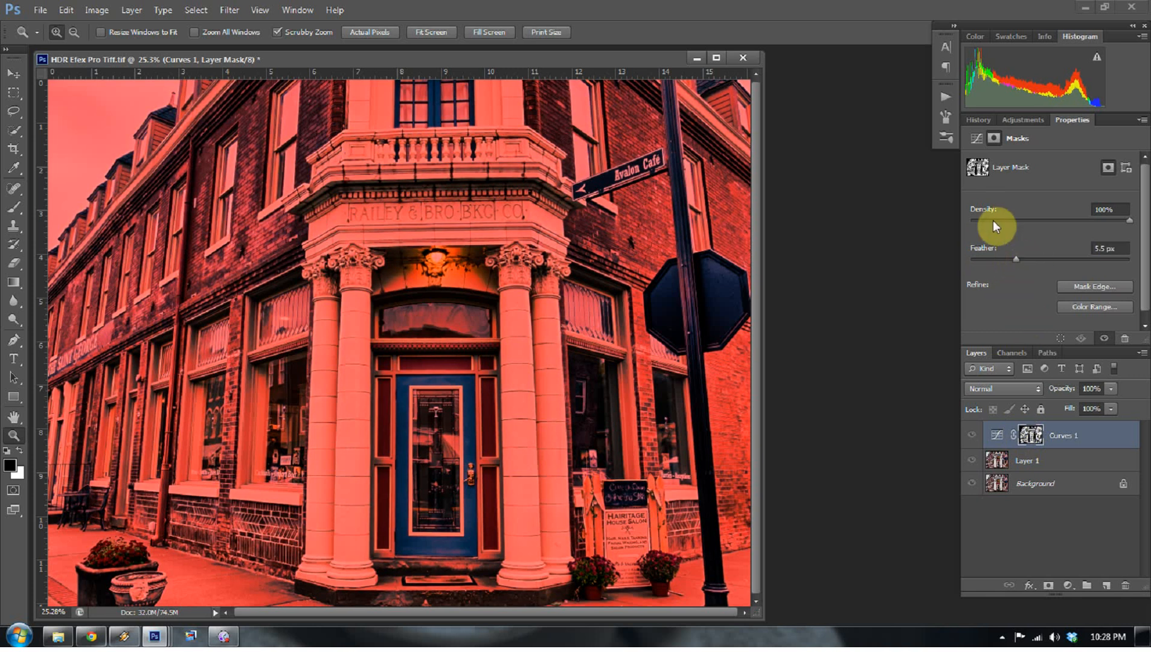
pyautogui.click(978, 121)
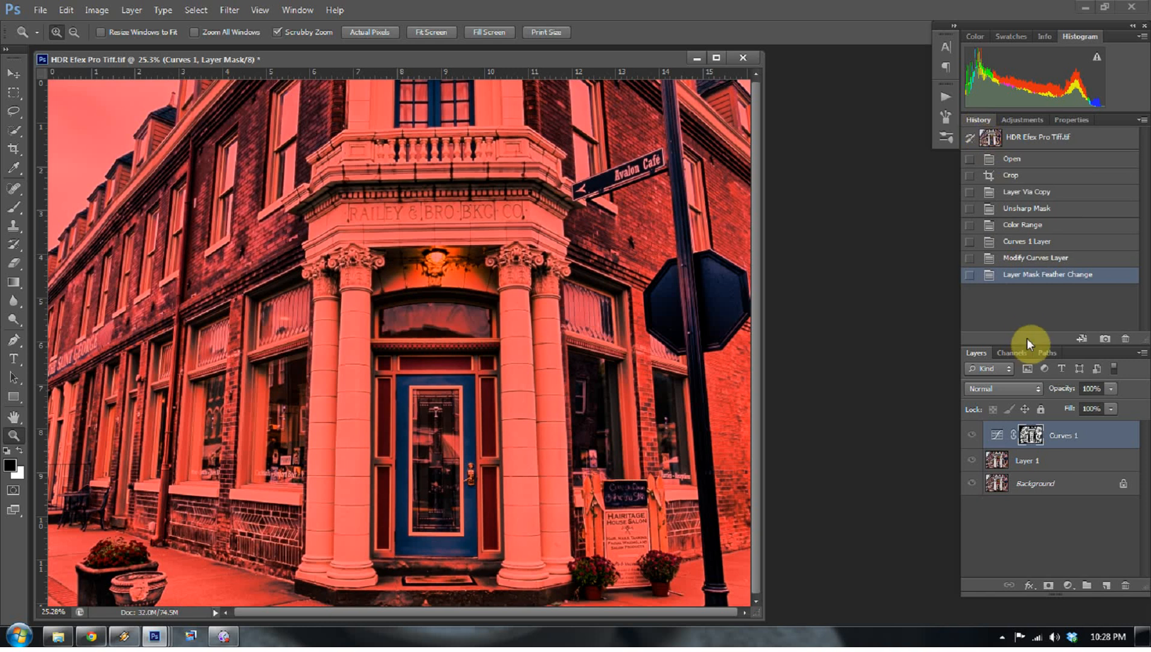
pyautogui.press('\\')
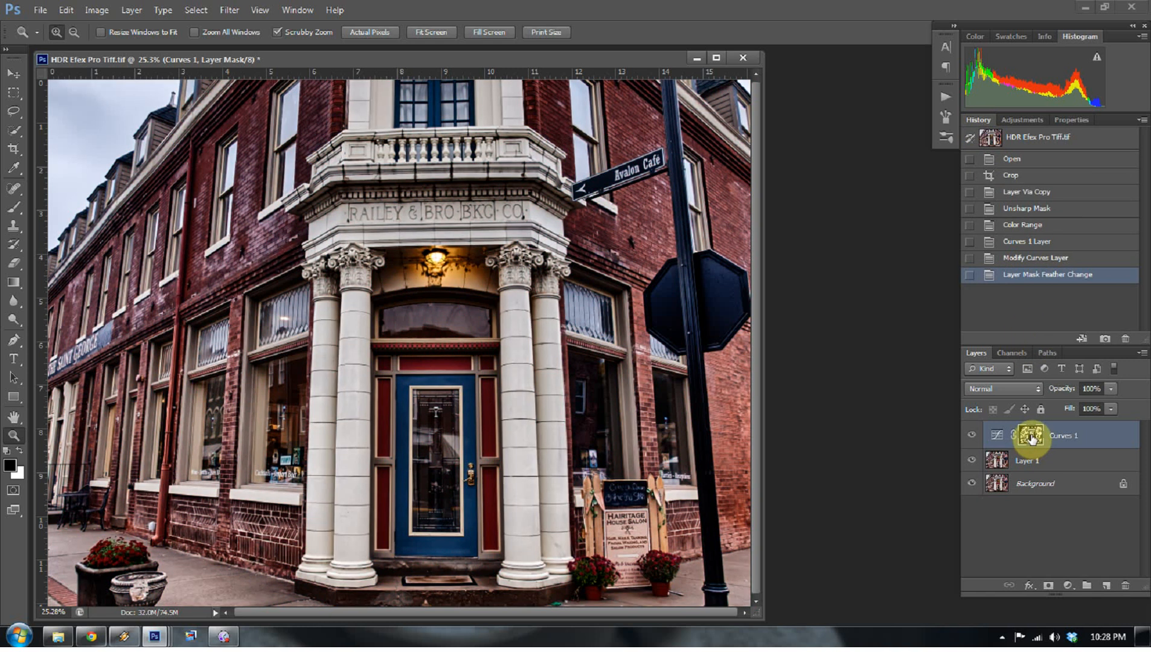
# Step: Select the highlights of the sharpened Layer 1 using Color Range
pyautogui.click(1004, 460)
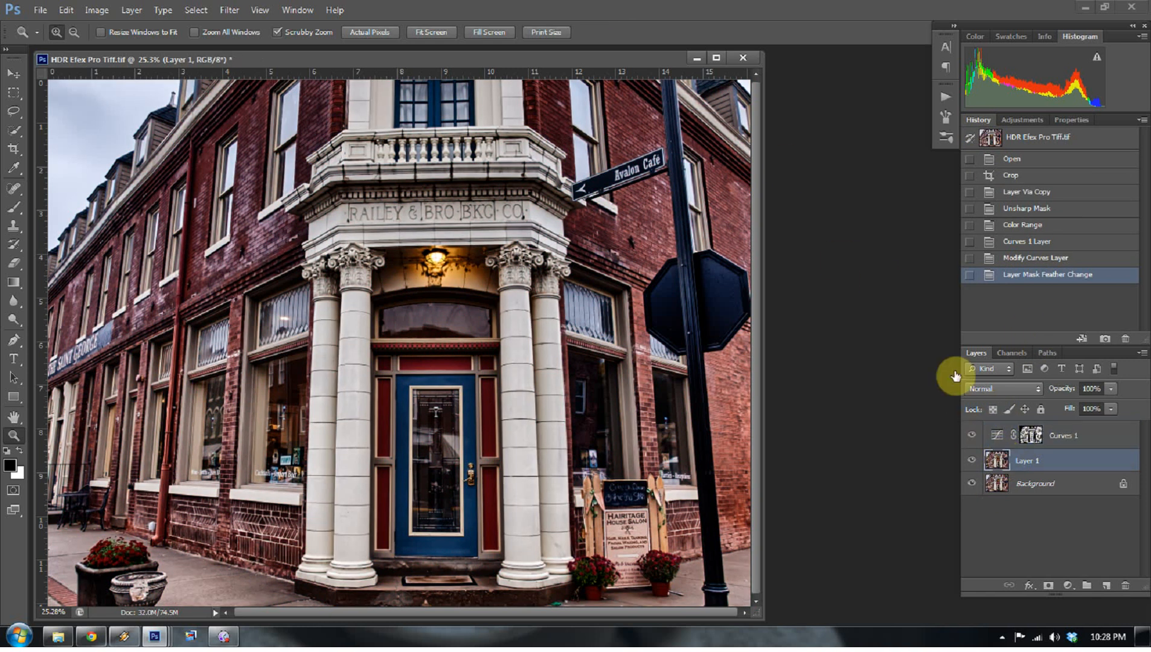
pyautogui.click(225, 9)
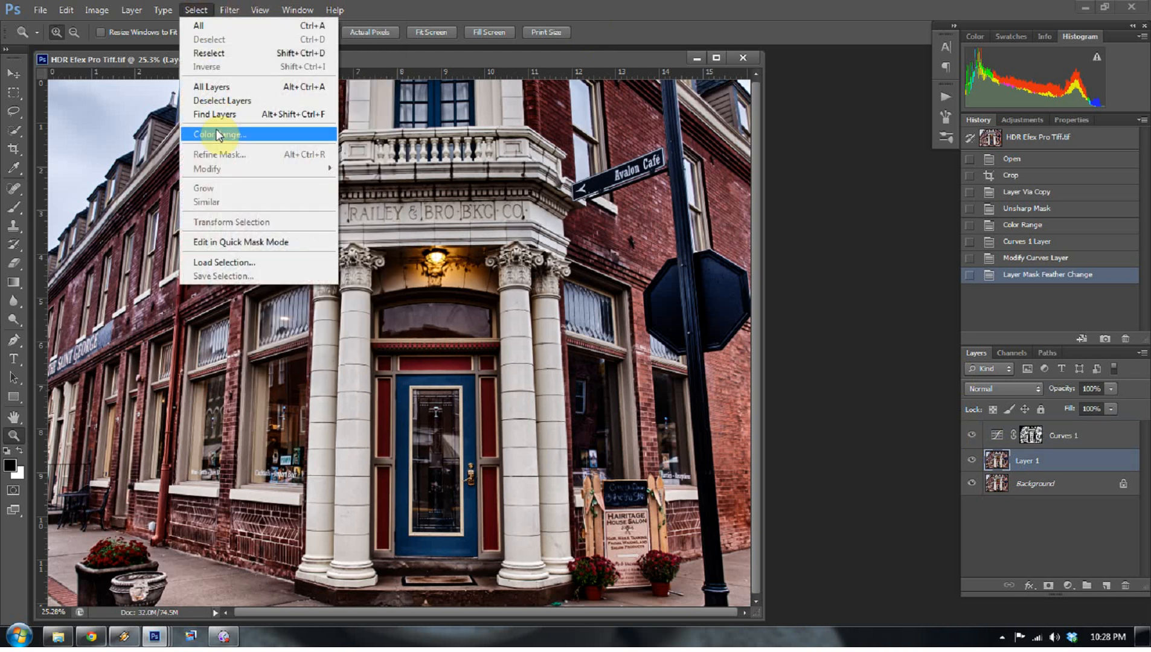
pyautogui.click(217, 138)
pyautogui.click(595, 138)
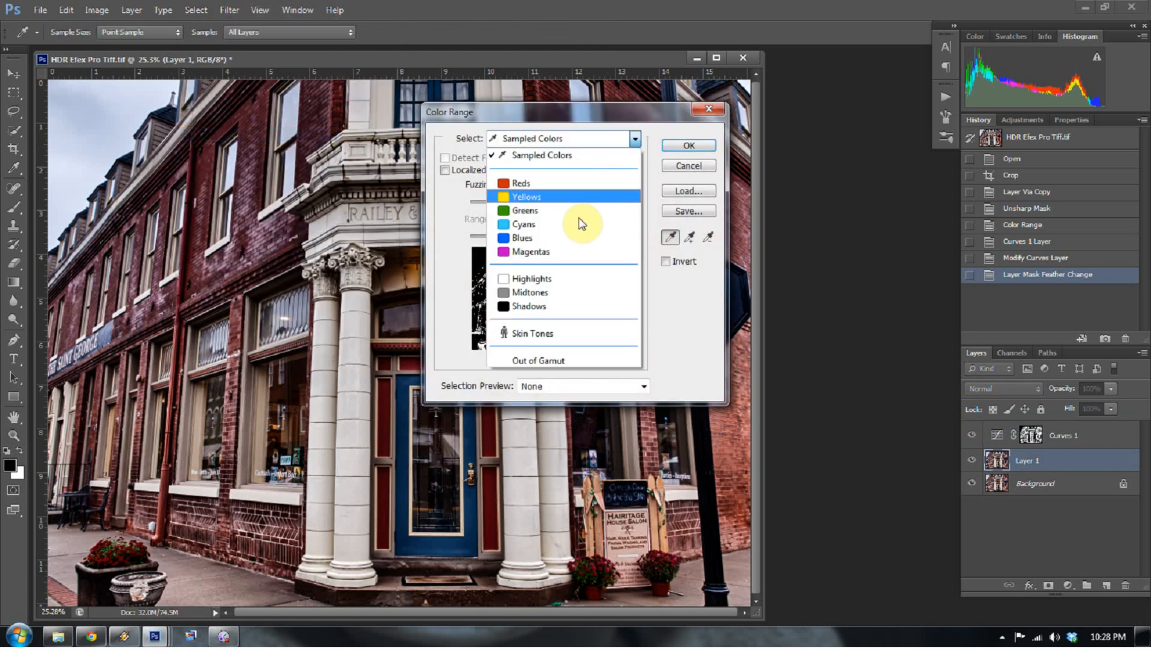
pyautogui.click(566, 283)
pyautogui.click(689, 145)
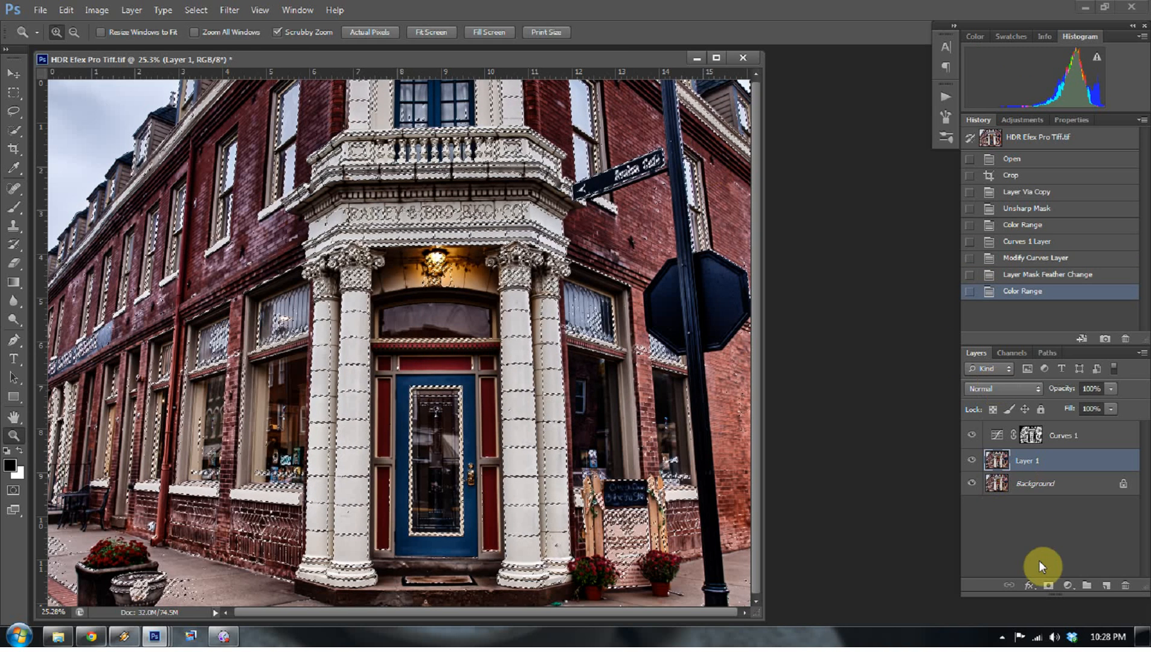
# Step: Add a Curves adjustment limited to the selected highlights, without masking Layer 1, and shape a very slight S-curve
pyautogui.click(1051, 587)
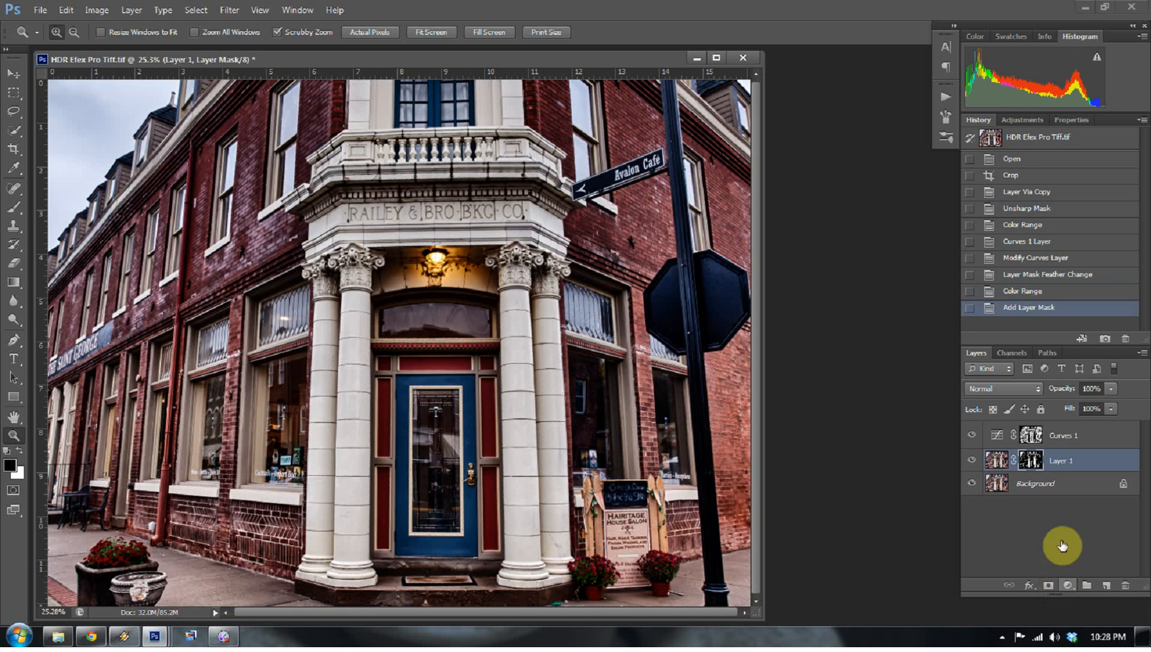
pyautogui.click(1037, 291)
pyautogui.click(1068, 586)
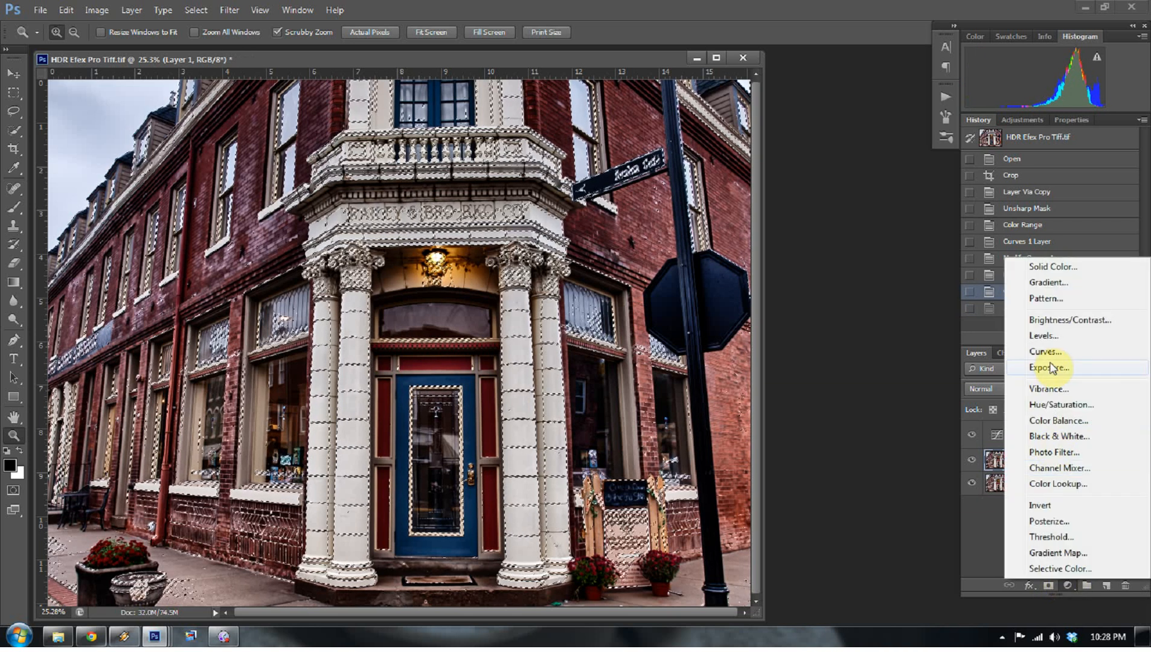
pyautogui.click(1049, 353)
pyautogui.moveTo(1090, 235); pyautogui.dragTo(1093, 231)
pyautogui.moveTo(1035, 290); pyautogui.dragTo(1034, 295)
# Step: Feather the highlights Curves mask to 4.4 px and compare the image with the Curves layers hidden and shown
pyautogui.click(1031, 464)
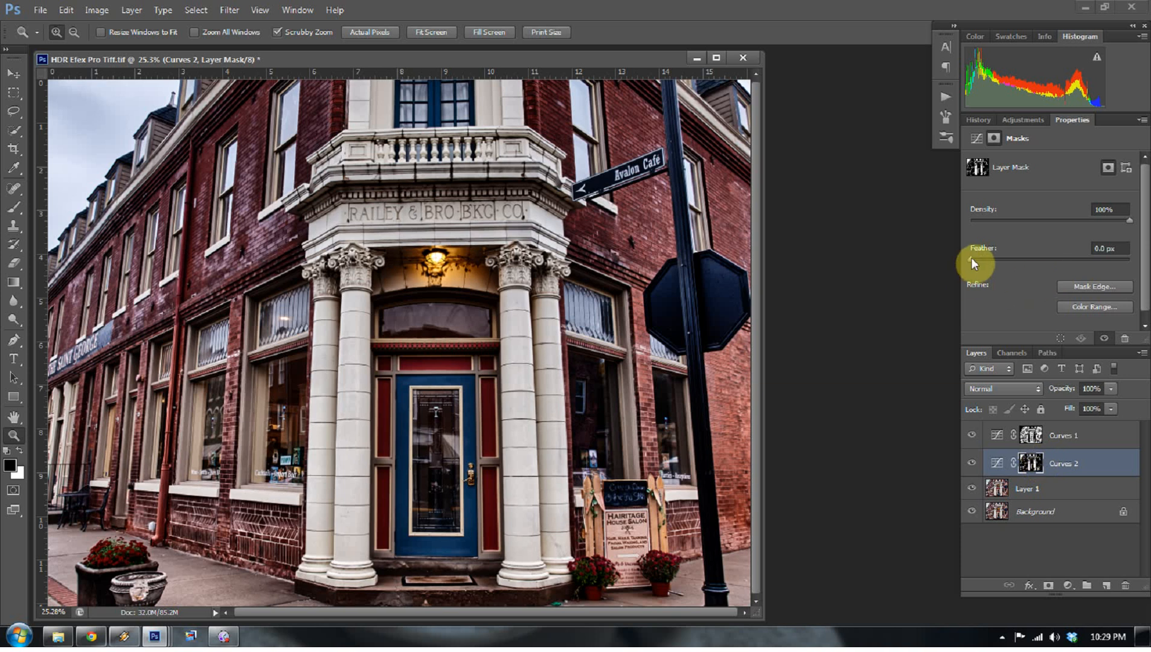
pyautogui.moveTo(975, 261); pyautogui.dragTo(1007, 264)
pyautogui.click(971, 435)
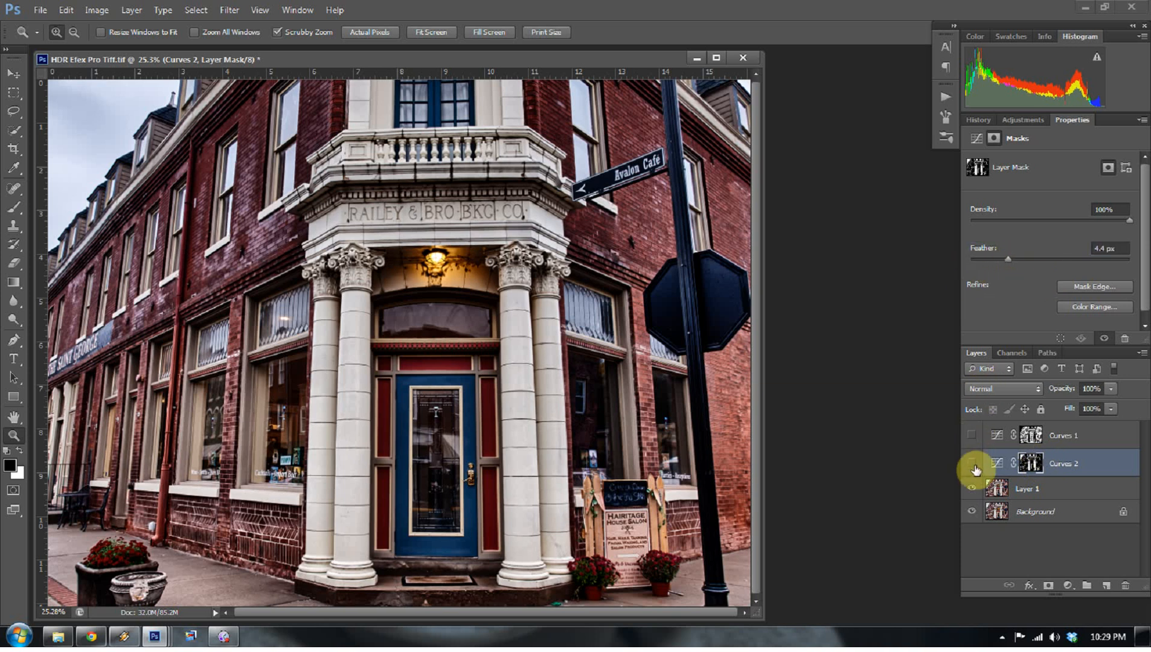
pyautogui.click(971, 435)
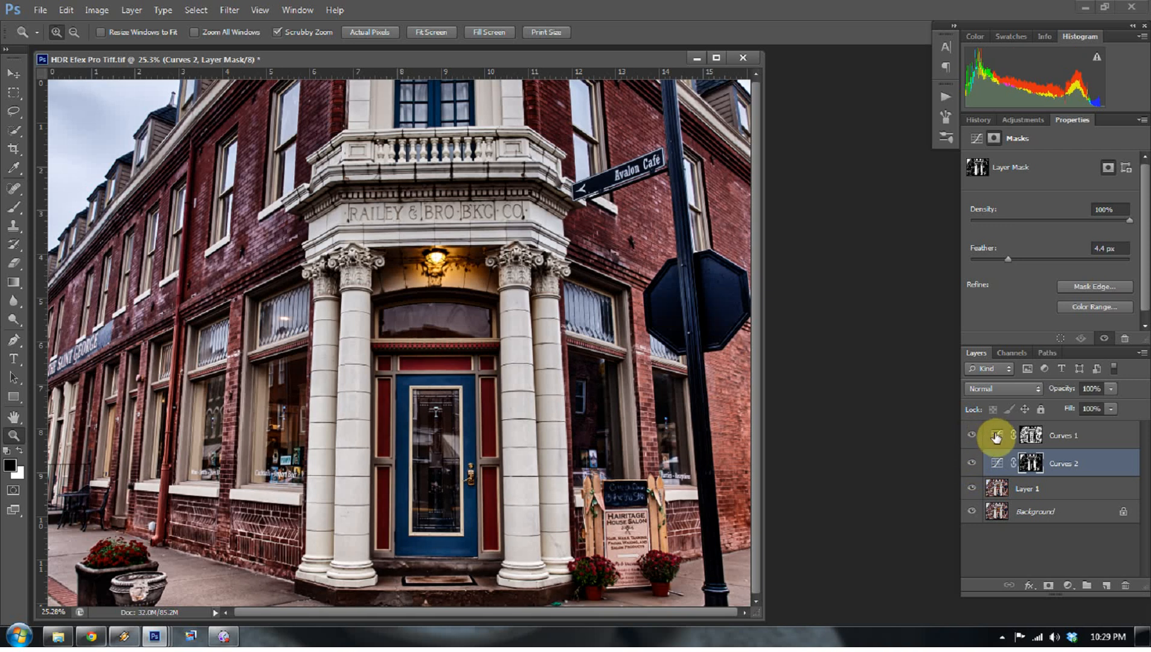
# Step: Set the blend mode of both the highlights and shadows Curves layers to Luminosity
pyautogui.click(996, 463)
pyautogui.click(1002, 388)
pyautogui.click(986, 380)
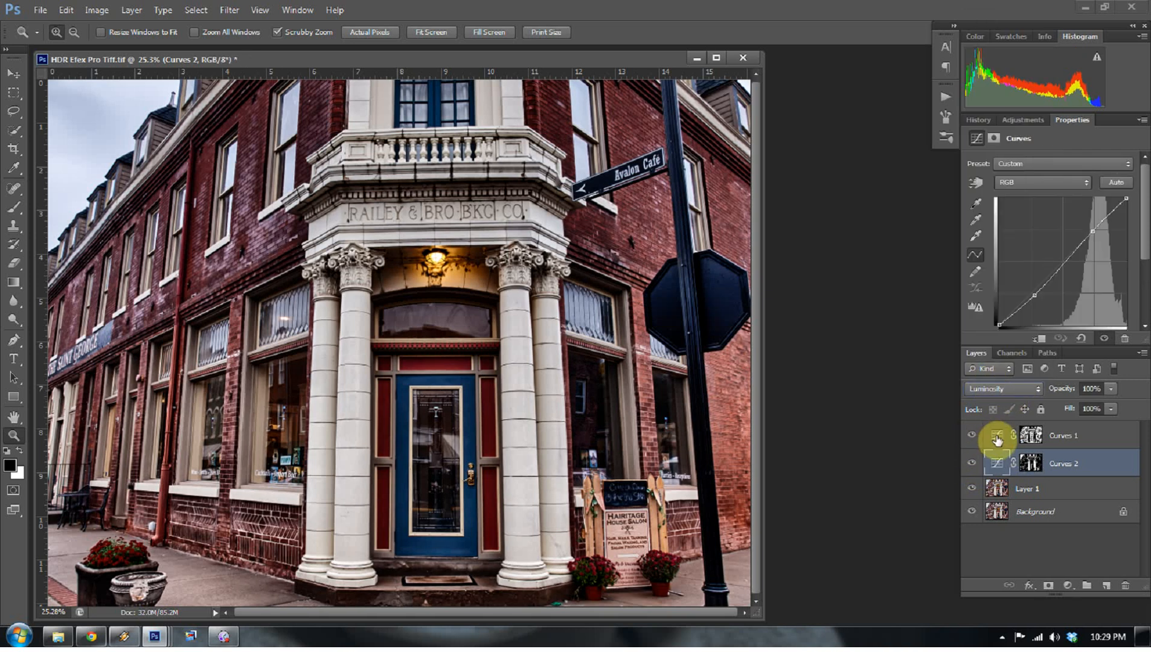
pyautogui.click(996, 435)
pyautogui.click(991, 388)
pyautogui.click(987, 375)
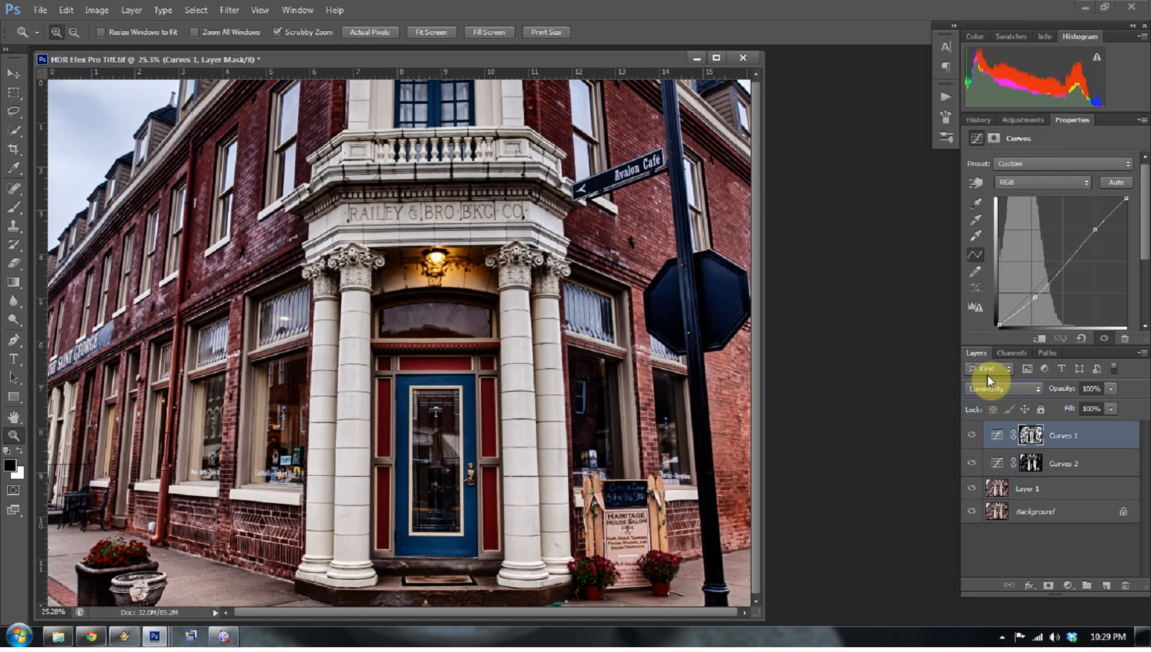
# Step: Lower the opacity of the Curves layers, the highlights one to 74%, and compare the image with them hidden and shown
pyautogui.click(972, 434)
pyautogui.click(971, 438)
pyautogui.click(973, 463)
pyautogui.click(1110, 390)
pyautogui.moveTo(1092, 403); pyautogui.dragTo(1089, 404)
pyautogui.click(1100, 458)
pyautogui.click(1112, 391)
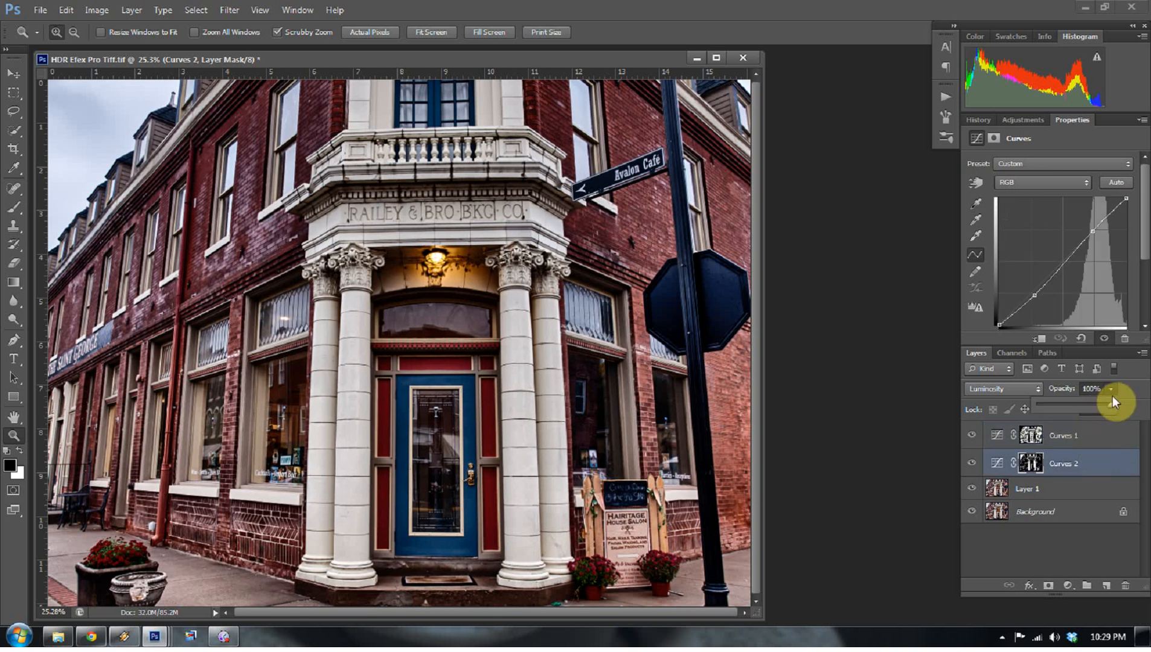
pyautogui.click(972, 462)
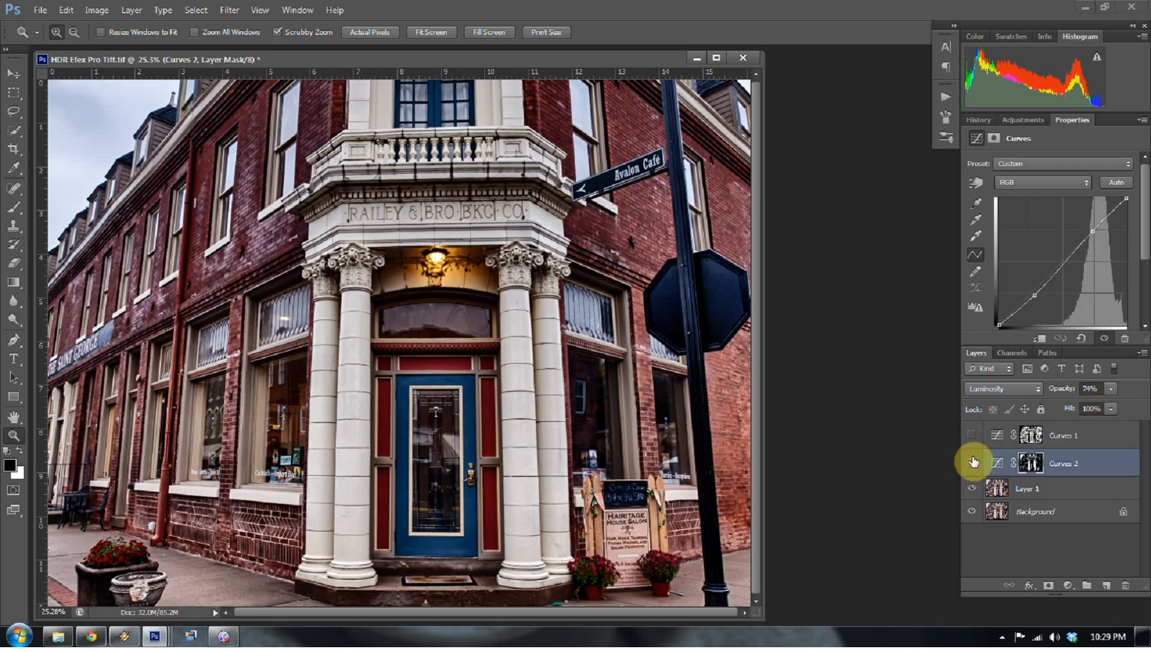
pyautogui.click(972, 439)
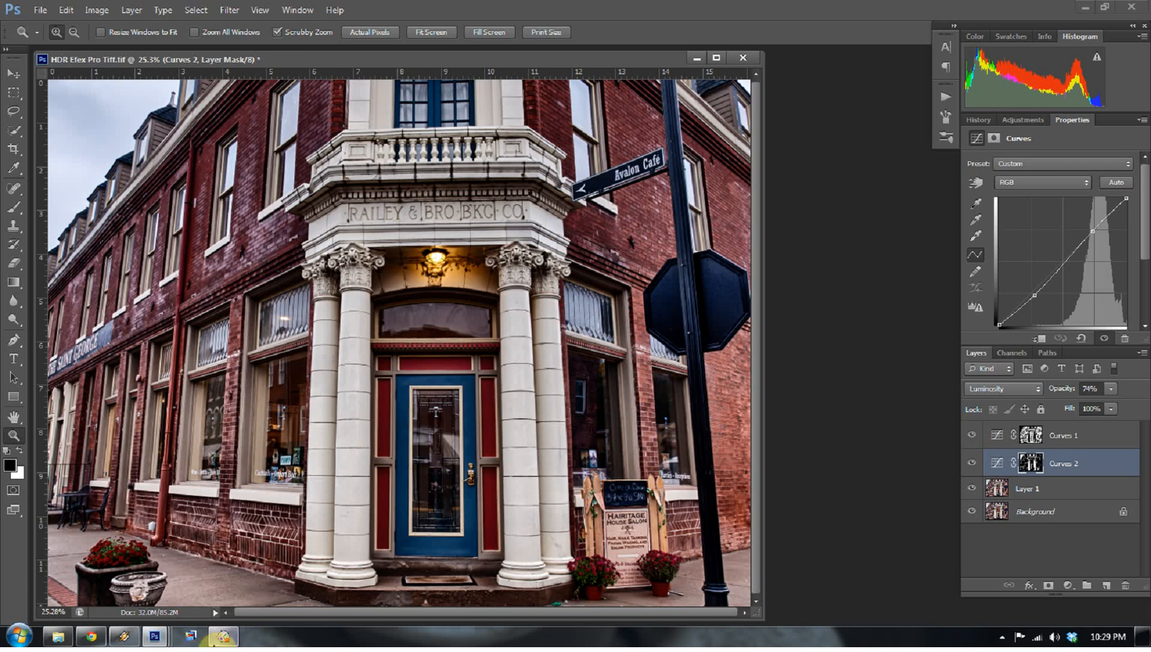
pyautogui.click(229, 639)
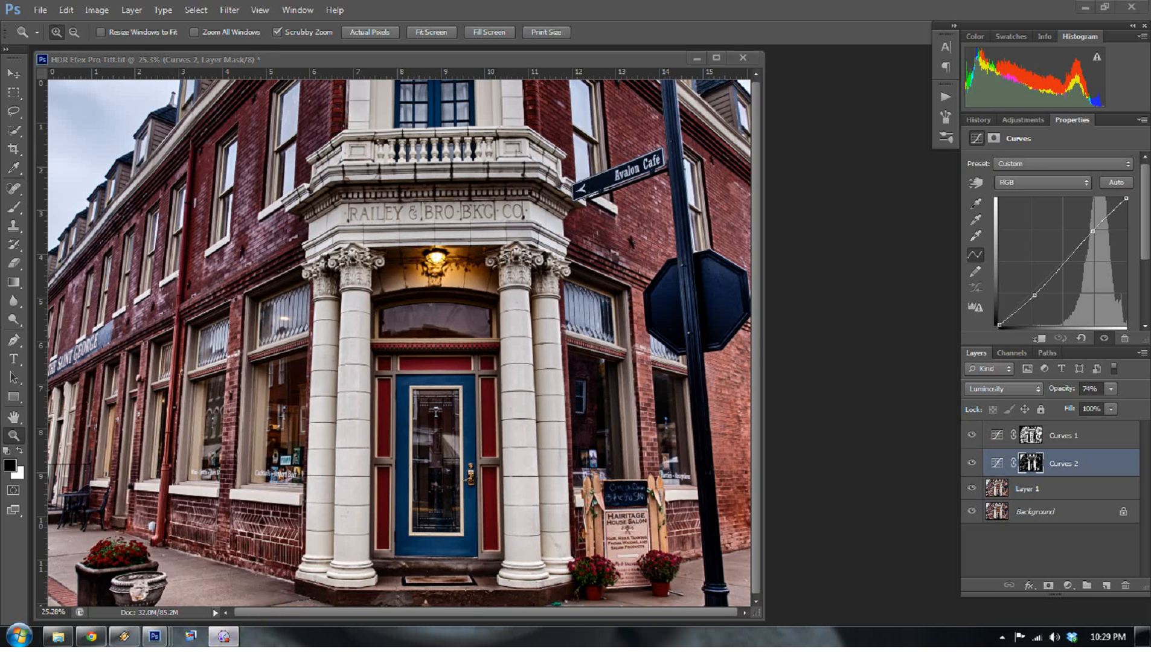